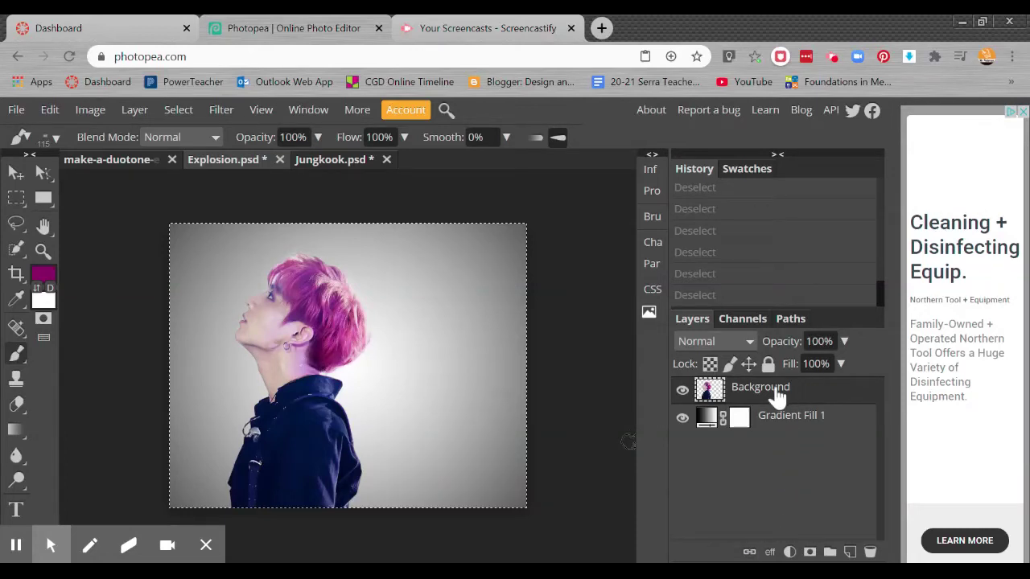
Rename the Background layer holding the portrait cutout as Model
mouse_move(785, 394)
mouse_down()
mouse_move(787, 410)
mouse_move(782, 396)
mouse_up()
double_click(776, 390)
text(M)
text(omde)
key(BackSpace)
key(BackSpace)
key(BackSpace)
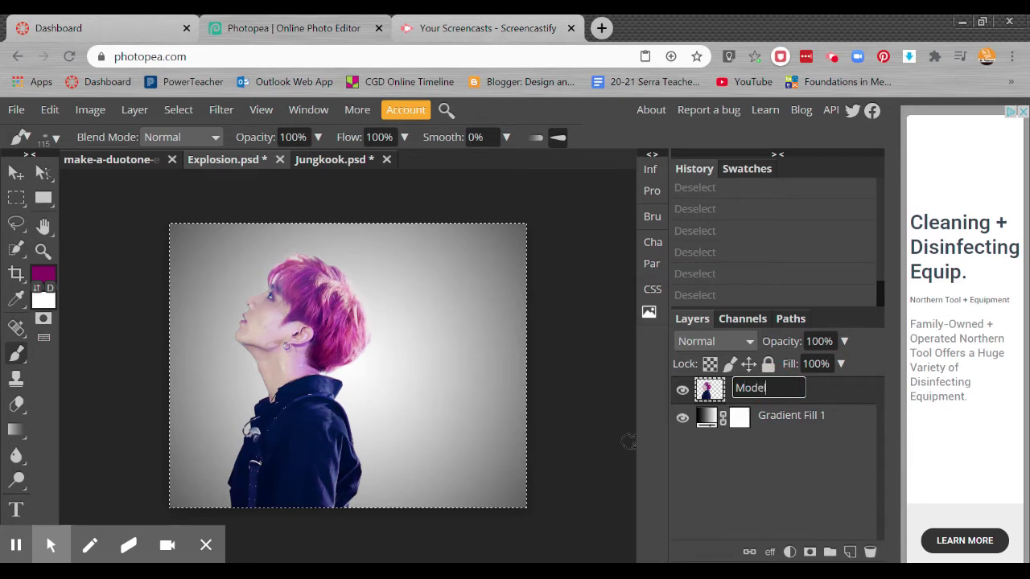
text(del)
click(782, 422)
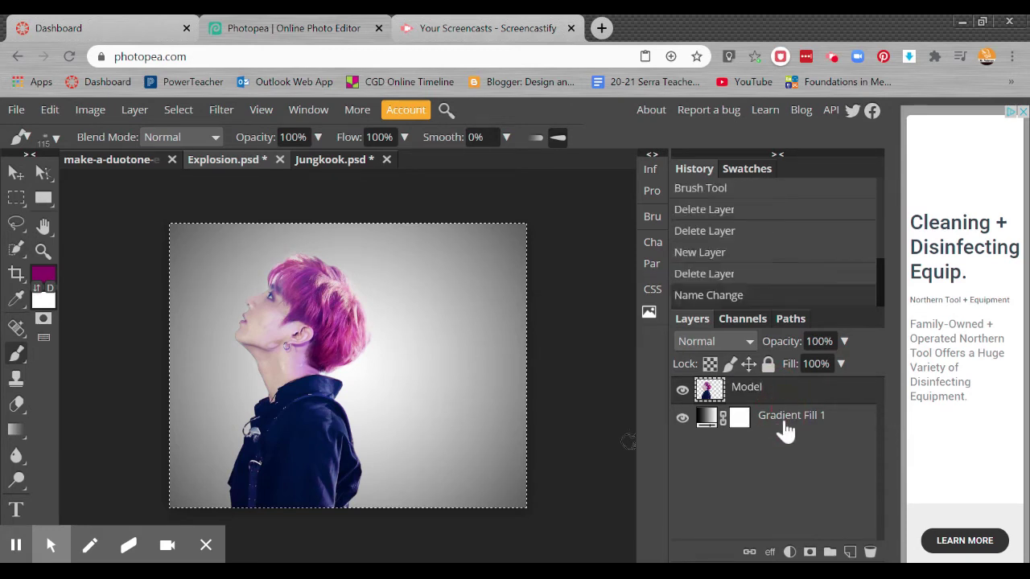
Duplicate the Model layer and rename the lower original as Model BLUR
click(771, 392)
drag(803, 441, 851, 553)
double_click(777, 393)
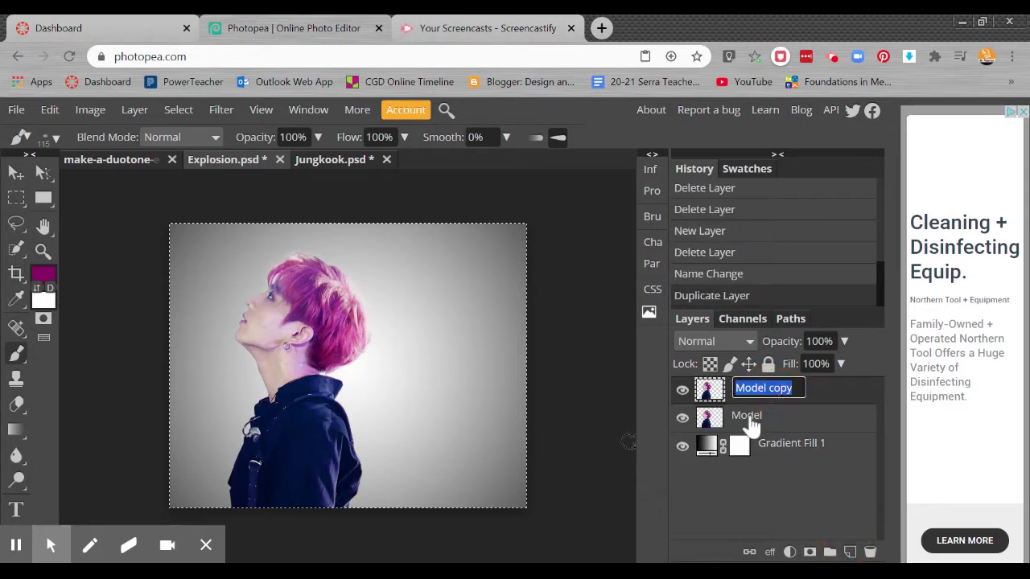
double_click(750, 419)
double_click(773, 396)
click(761, 425)
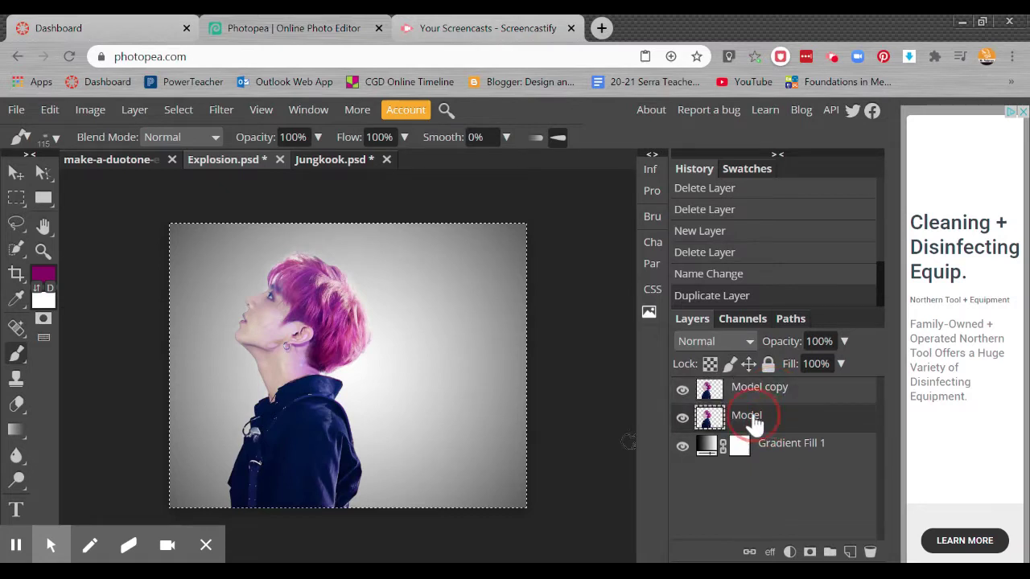
double_click(754, 422)
click(775, 416)
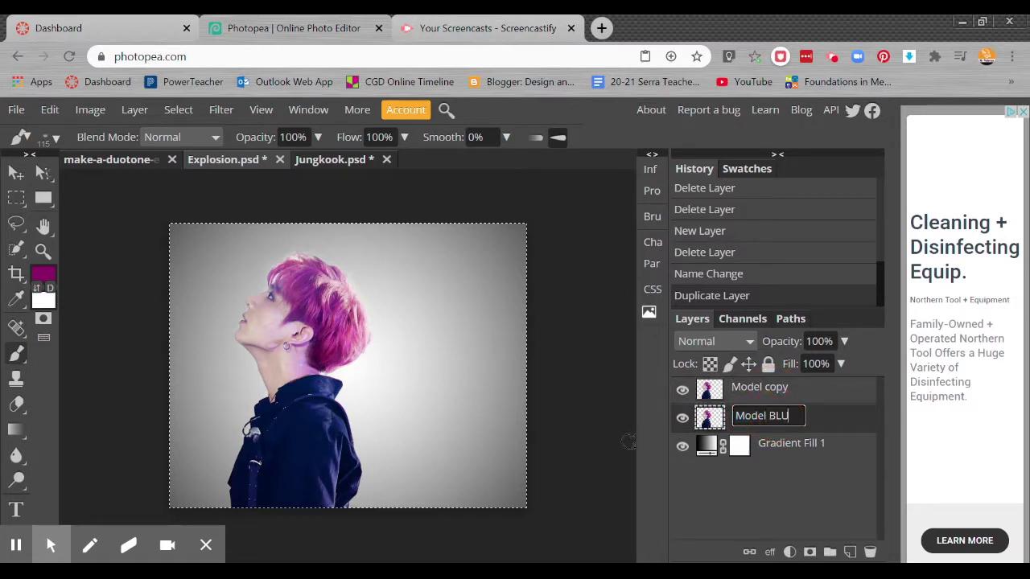
Rename the Model copy layer at the top of the stack as Model
double_click(768, 392)
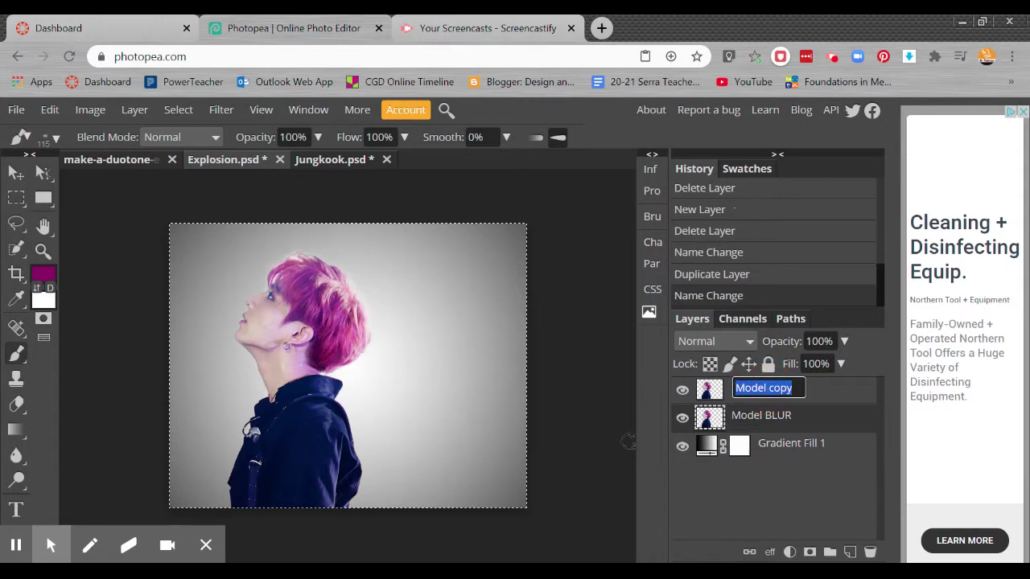
click(769, 390)
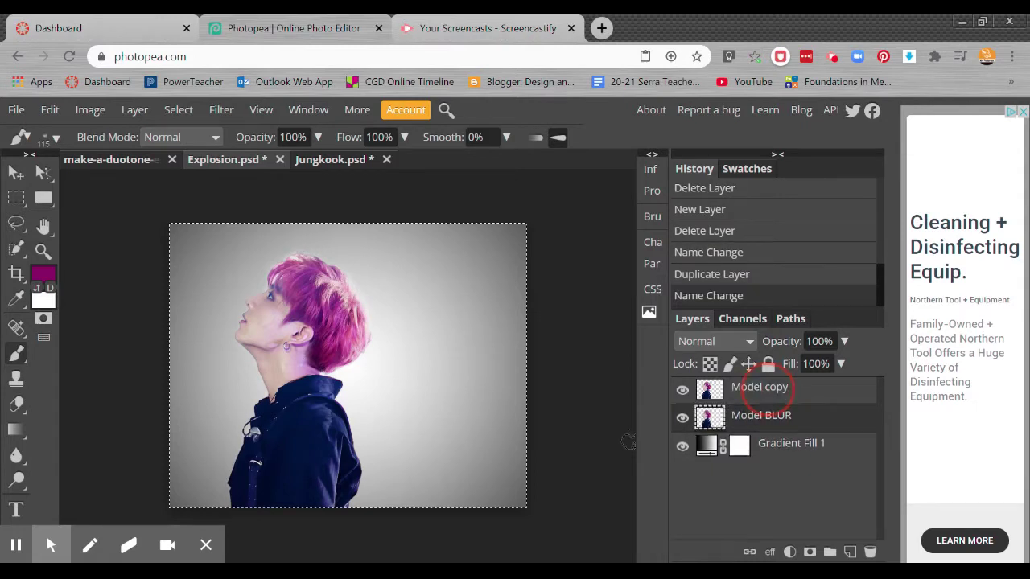
double_click(771, 388)
click(766, 390)
drag(808, 390, 753, 388)
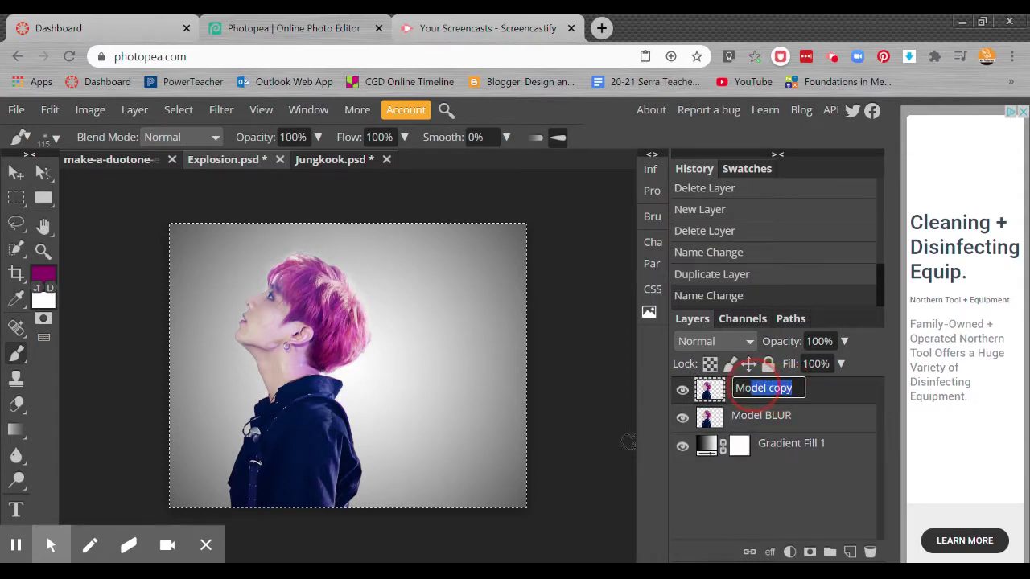
text(o)
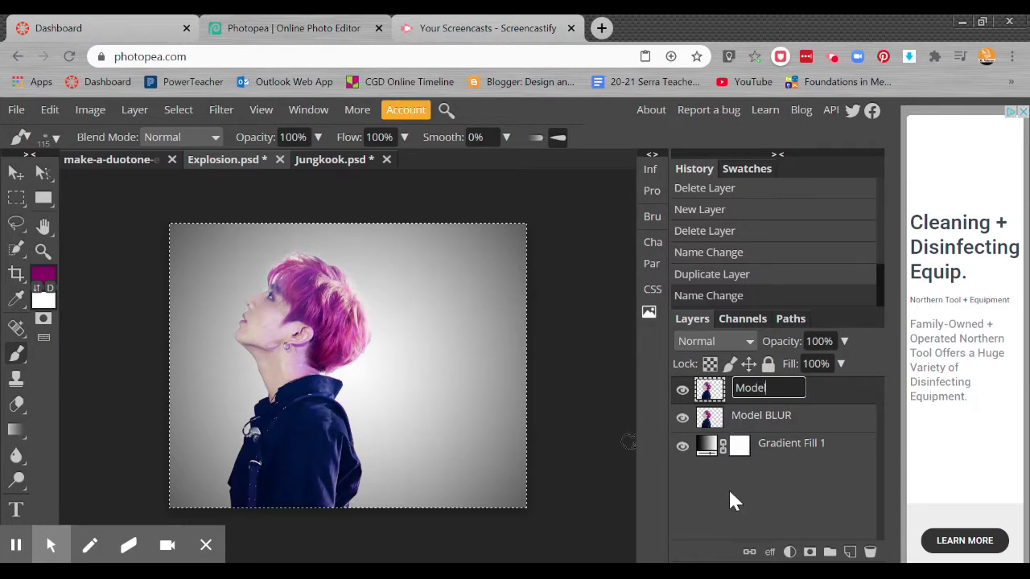
key(Return)
Hide the Model layer and clear the selection around the canvas
click(683, 390)
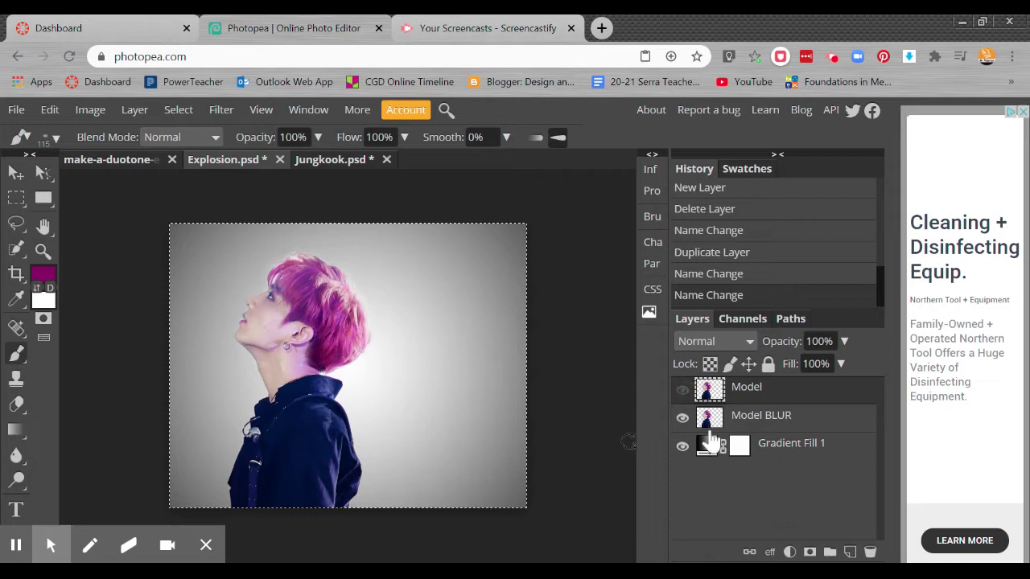
key(ctrl+d)
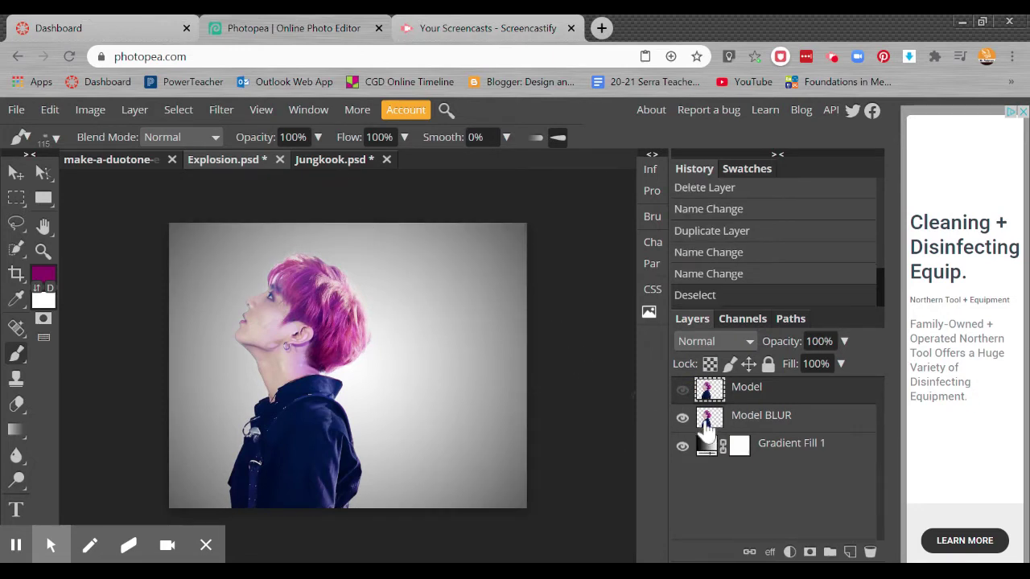
Open the Liquify filter on the Model BLUR layer and set the brush size to 489
click(757, 425)
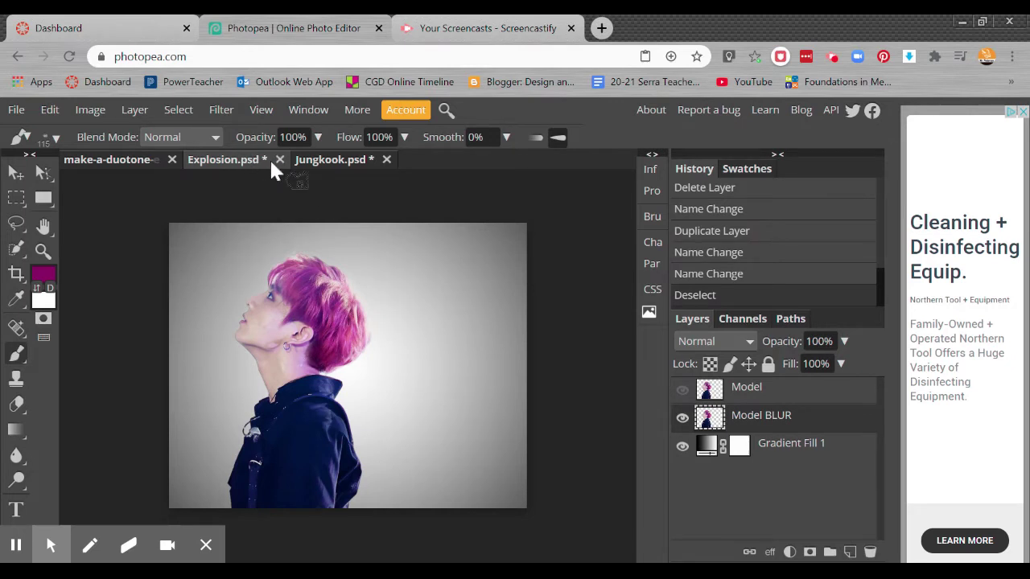
click(230, 113)
click(259, 213)
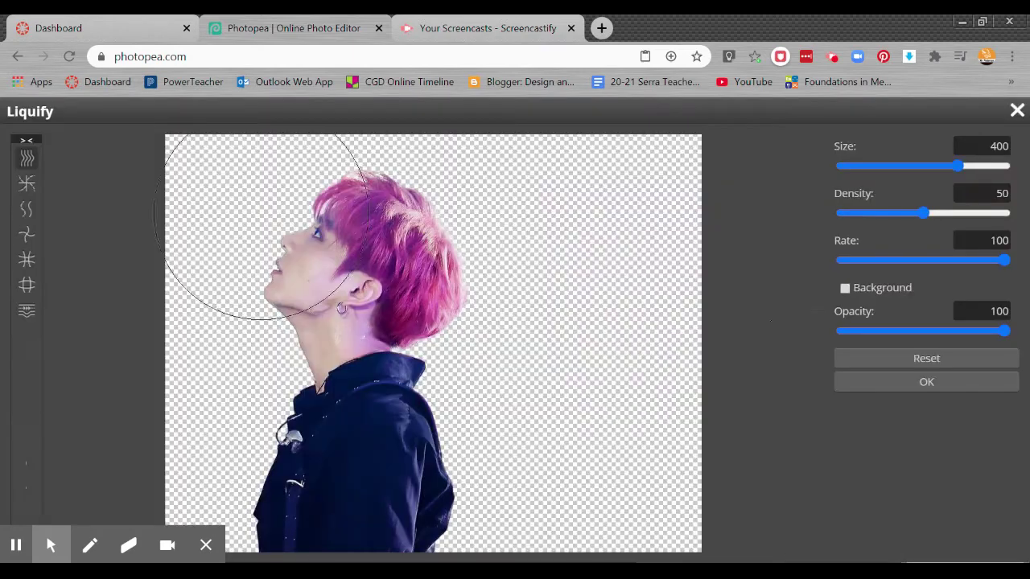
mouse_move(962, 167)
mouse_down()
mouse_move(897, 175)
mouse_move(980, 179)
mouse_move(958, 172)
mouse_move(968, 174)
mouse_up()
Warp the back and top of the hair outward behind the head into a long swept-back shape
click(481, 238)
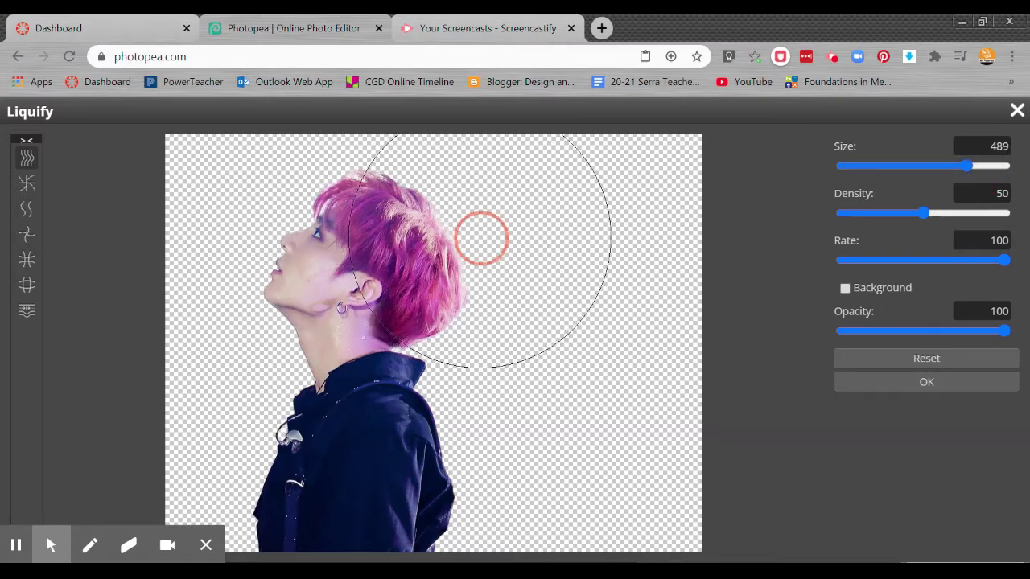
drag(481, 238, 570, 230)
click(457, 201)
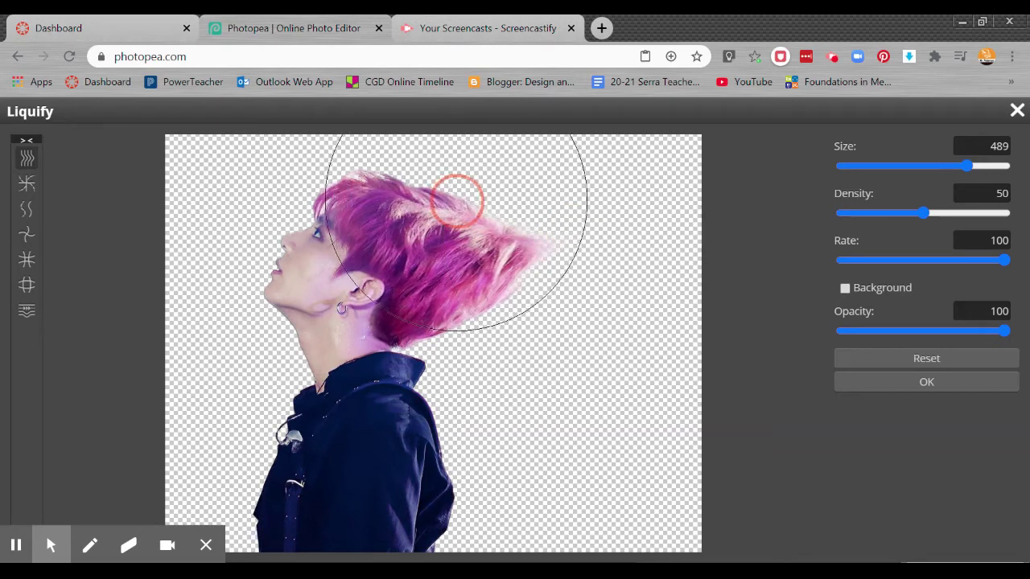
drag(457, 201, 510, 180)
drag(429, 158, 486, 152)
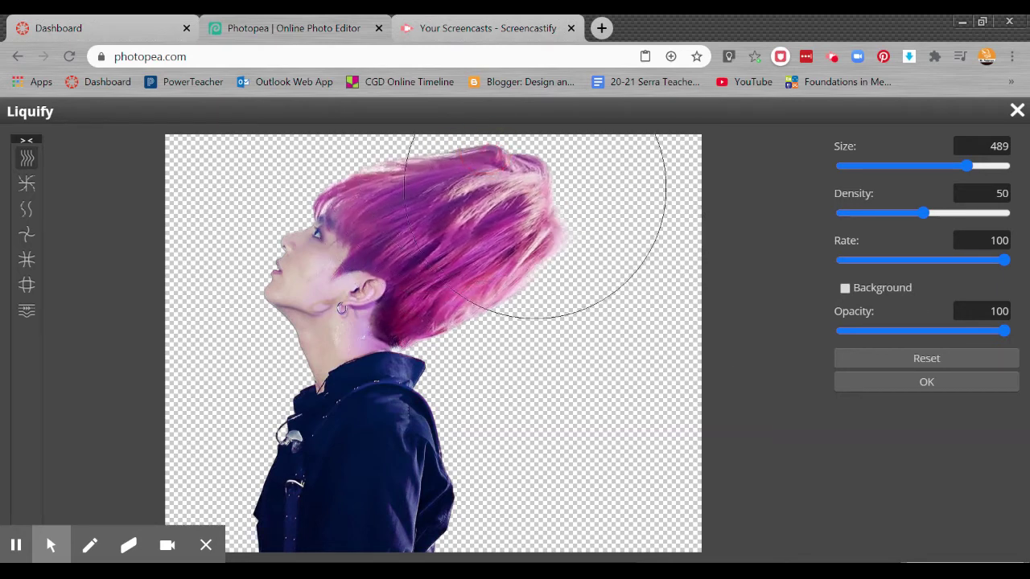
drag(554, 234, 635, 239)
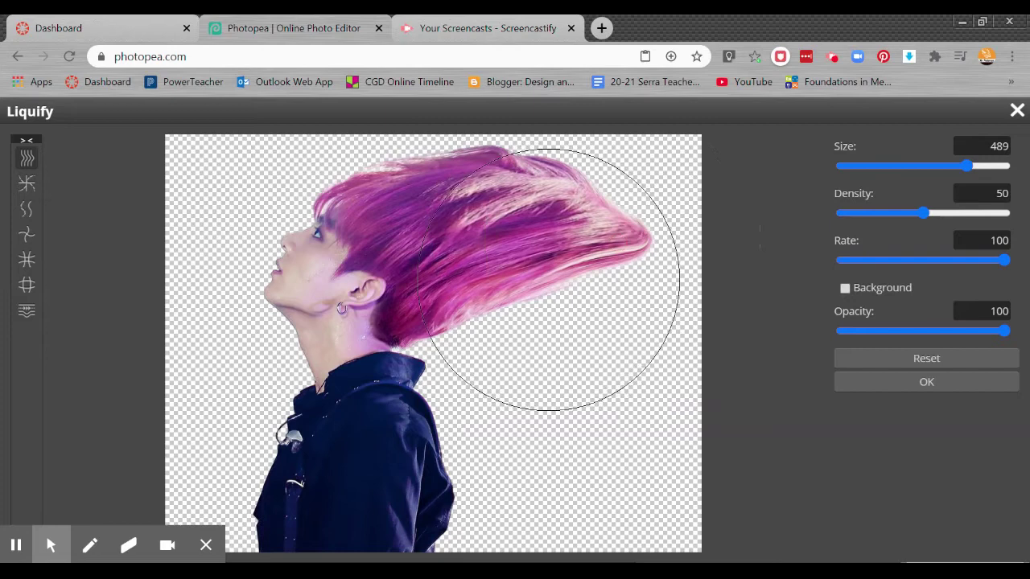
drag(549, 279, 580, 282)
Try stretching the back of the jacket beyond the canvas edge and undo that stroke
mouse_move(414, 437)
mouse_down()
mouse_move(419, 447)
mouse_move(917, 463)
mouse_up()
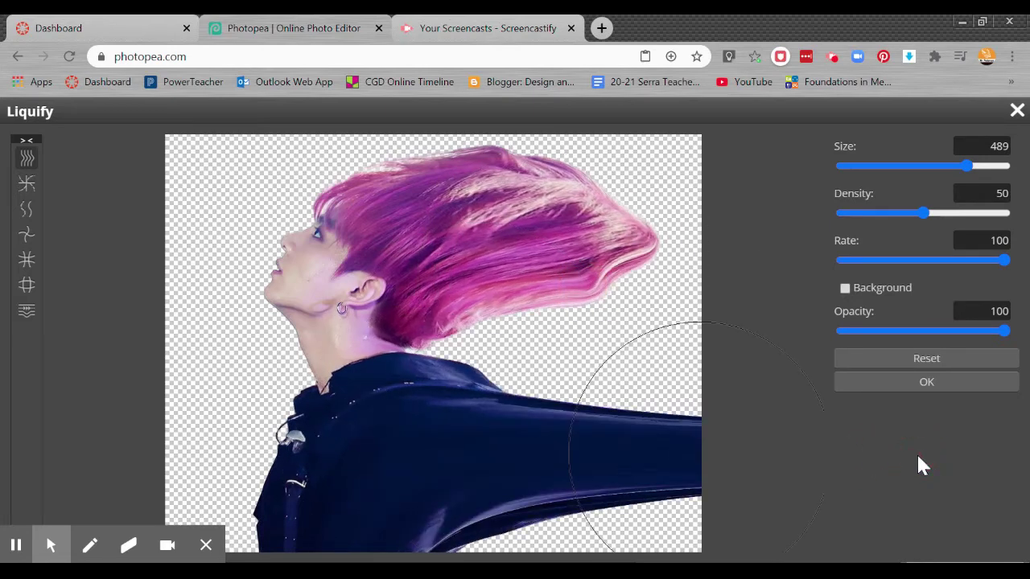
key(ctrl+z)
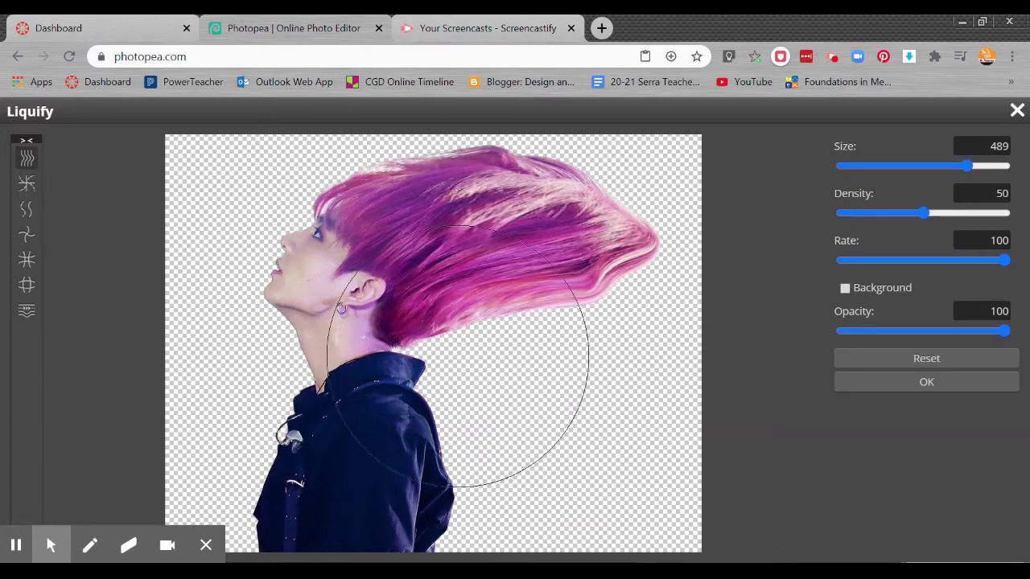
Warp the collar outward behind the neck and extend the hair up to the canvas edges behind the head
click(419, 375)
mouse_move(419, 375)
mouse_down()
mouse_move(474, 373)
mouse_move(472, 346)
mouse_move(494, 367)
mouse_move(572, 314)
mouse_up()
drag(533, 189, 559, 156)
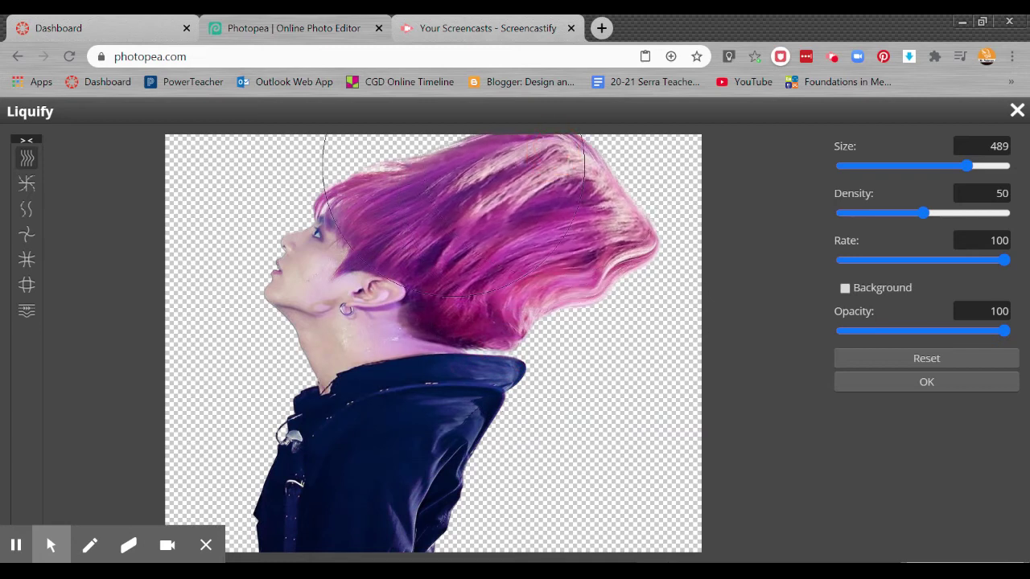
mouse_move(447, 164)
mouse_down()
mouse_move(602, 183)
mouse_move(661, 167)
mouse_move(670, 202)
mouse_move(718, 223)
mouse_move(724, 185)
mouse_up()
drag(681, 153, 696, 140)
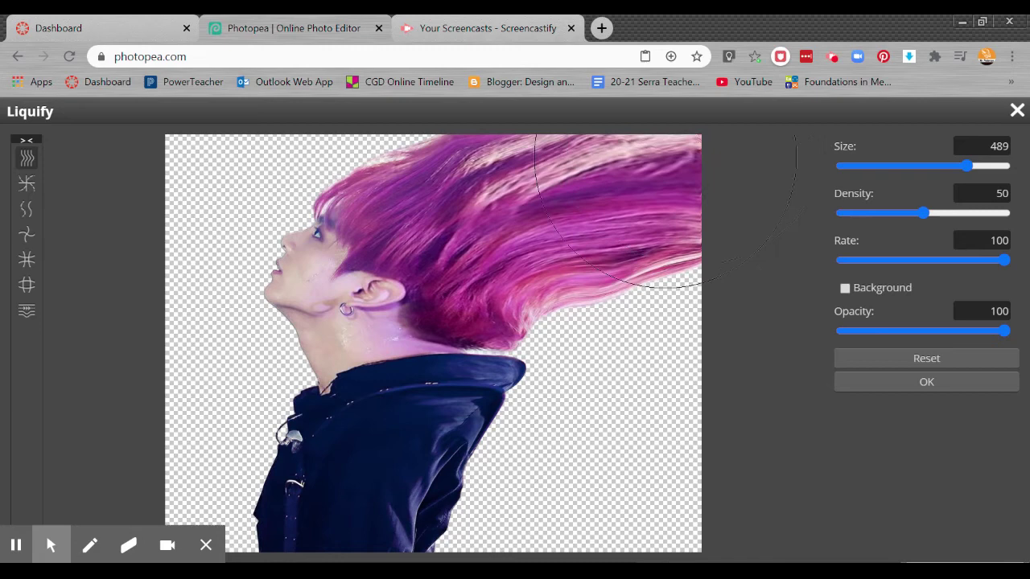
Smear the lower hair and the back of the jacket across the empty area behind the figure to the canvas edge
mouse_move(614, 276)
mouse_down()
mouse_move(643, 287)
mouse_move(619, 312)
mouse_move(568, 327)
mouse_move(581, 344)
mouse_move(527, 366)
mouse_move(526, 387)
mouse_move(571, 371)
mouse_move(501, 414)
mouse_move(542, 432)
mouse_move(567, 455)
mouse_up()
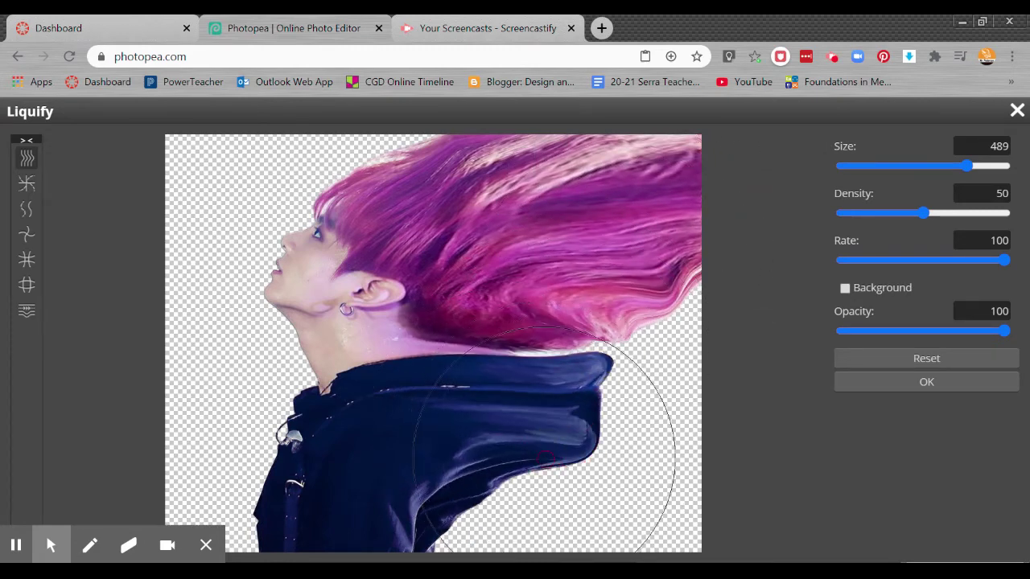
mouse_move(481, 475)
mouse_down()
mouse_move(574, 505)
mouse_move(524, 523)
mouse_move(635, 533)
mouse_move(556, 543)
mouse_move(630, 546)
mouse_move(574, 415)
mouse_move(675, 402)
mouse_up()
mouse_move(645, 341)
mouse_down()
mouse_move(677, 356)
mouse_move(685, 336)
mouse_move(687, 389)
mouse_move(708, 392)
mouse_move(698, 479)
mouse_move(718, 483)
mouse_move(713, 559)
mouse_up()
drag(446, 308, 475, 275)
drag(407, 238, 417, 142)
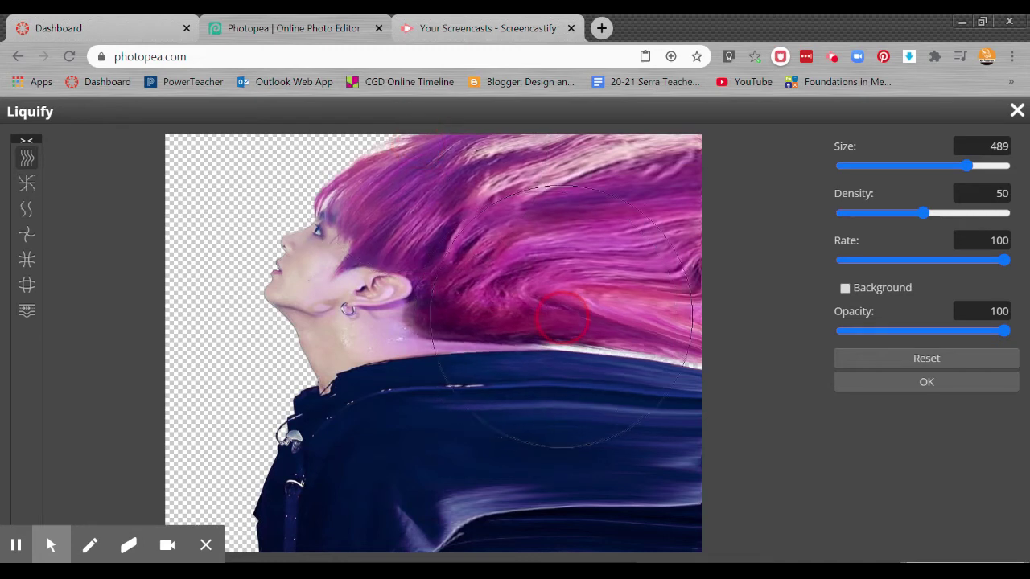
Undo the last small warp strokes around the hair and neck, and apply the Liquify distortion
mouse_move(426, 291)
mouse_down()
mouse_move(402, 327)
mouse_move(375, 288)
mouse_move(412, 248)
mouse_move(430, 329)
mouse_move(350, 340)
mouse_move(355, 299)
mouse_move(380, 307)
mouse_up()
key(ctrl+z)
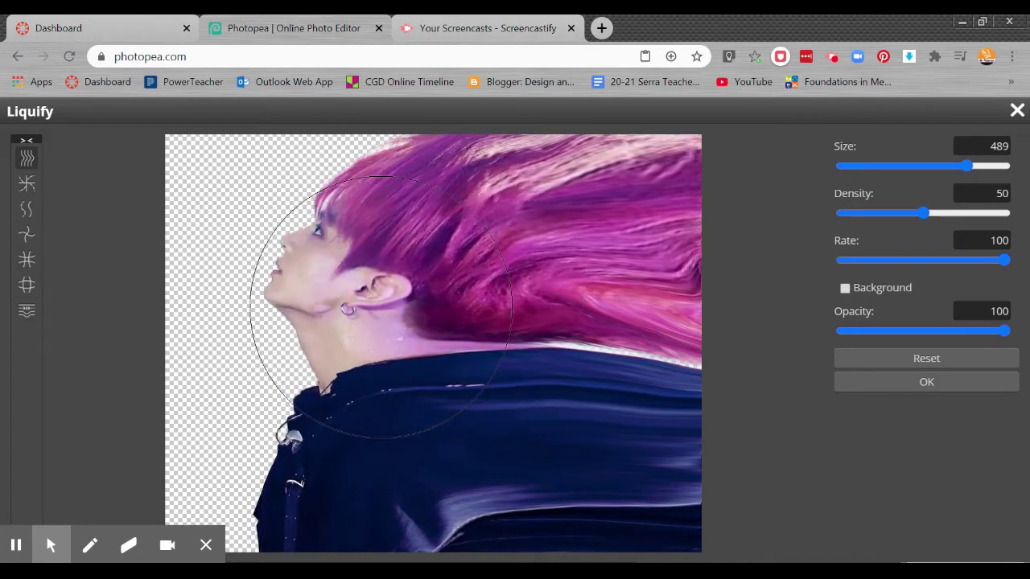
key(ctrl+z)
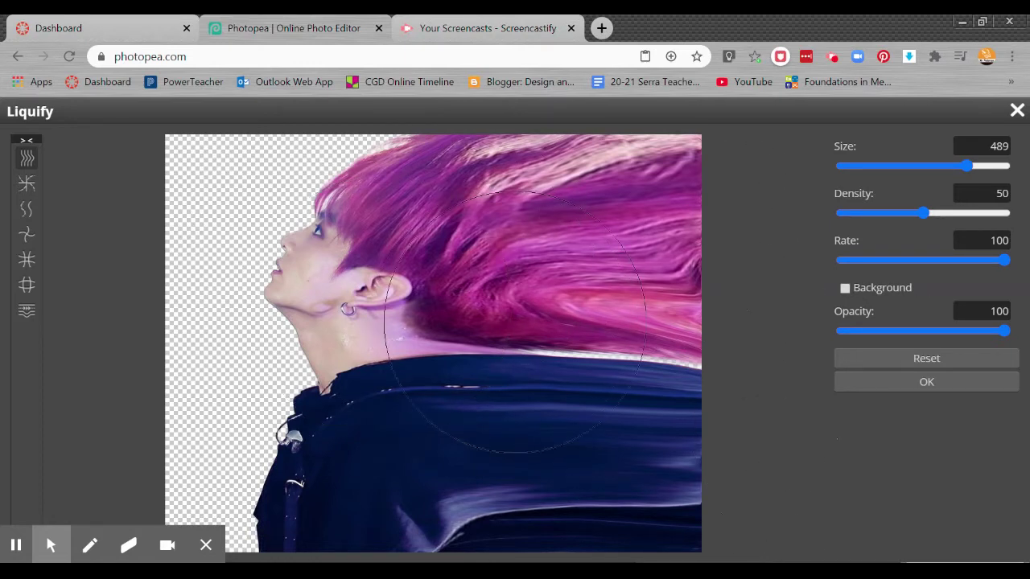
click(930, 383)
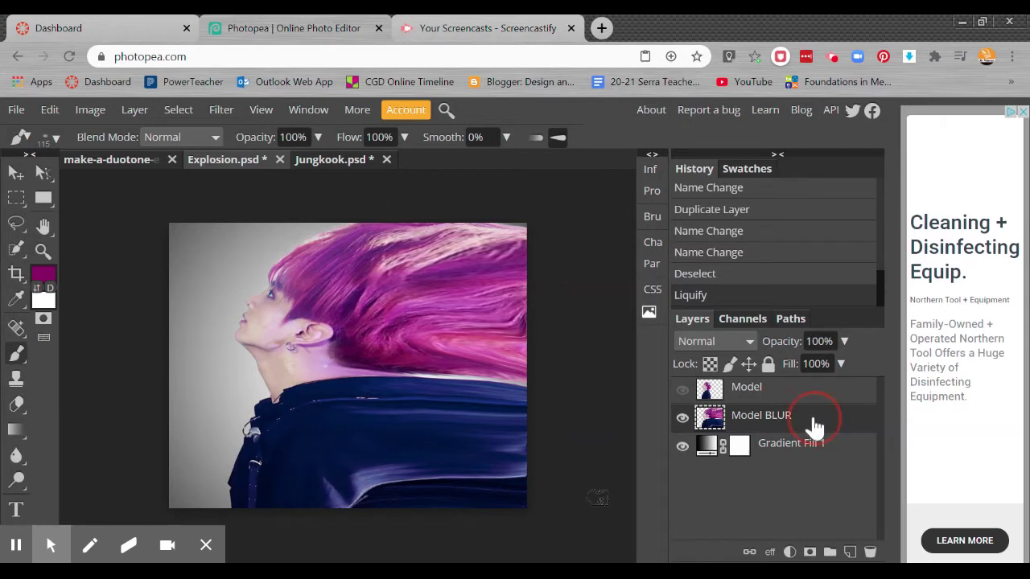
Add a raster mask to the Model BLUR layer and fill it with black, keeping white as the foreground colour
click(810, 553)
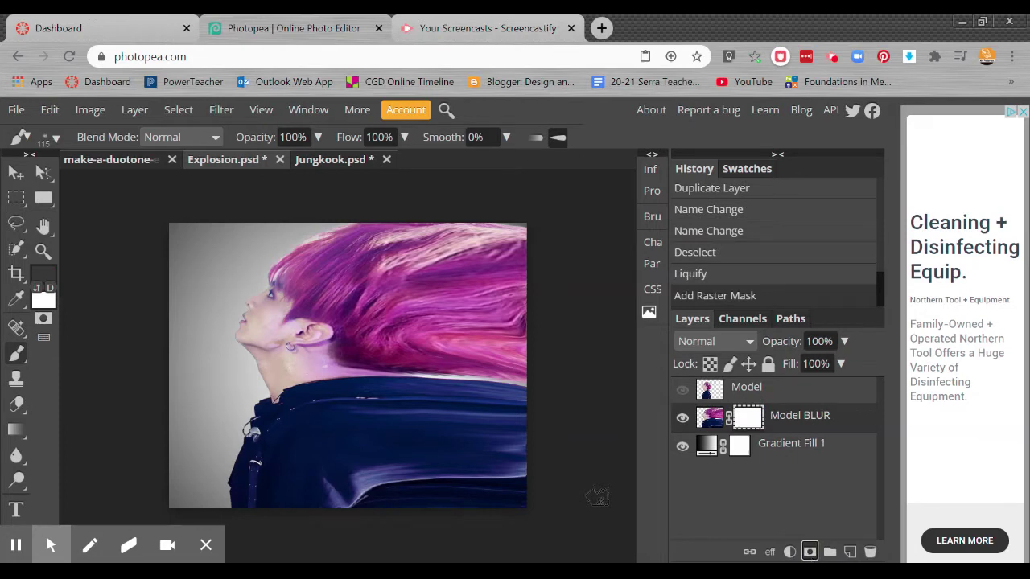
key(x)
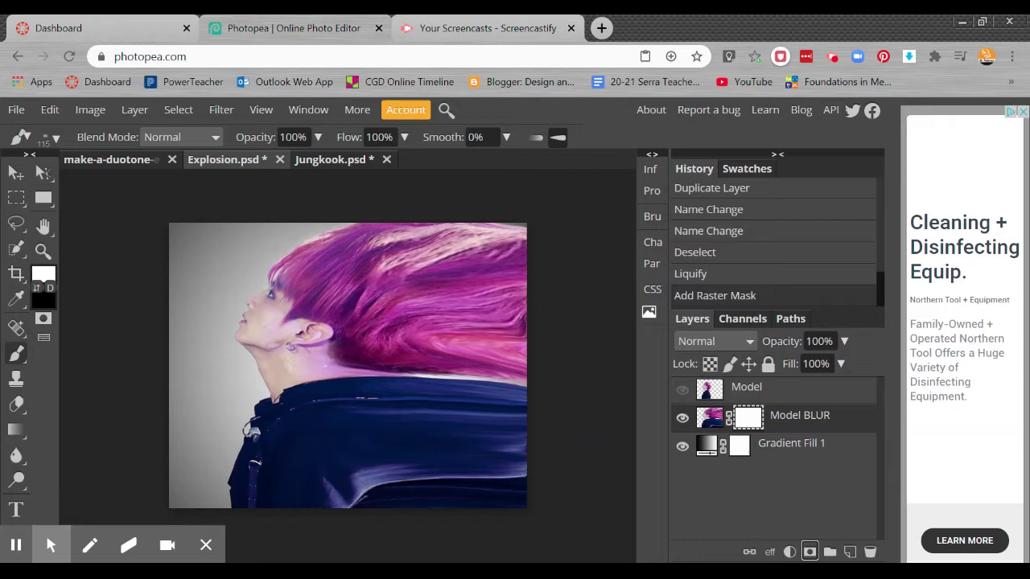
key(alt+BackSpace)
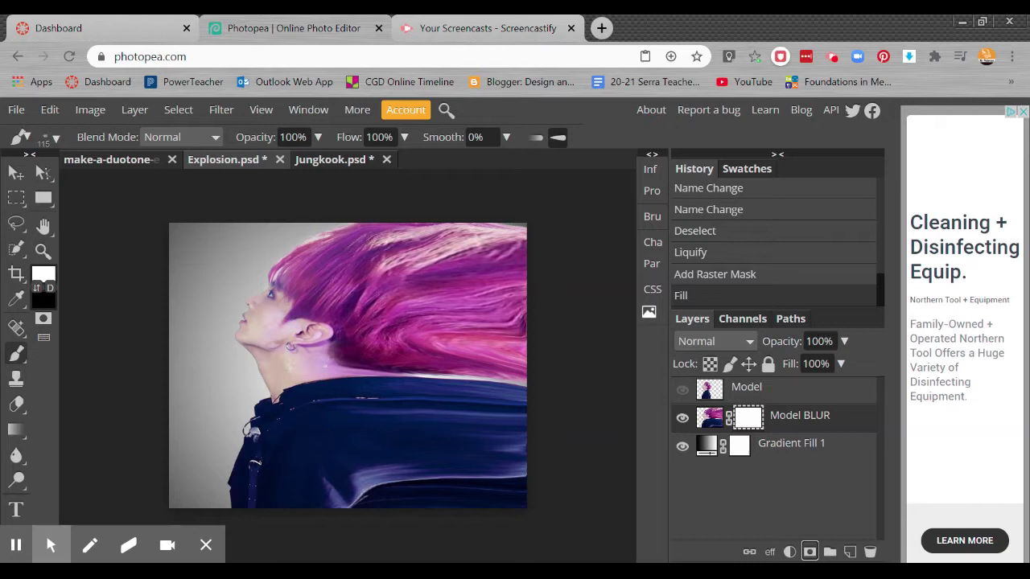
key(ctrl+BackSpace)
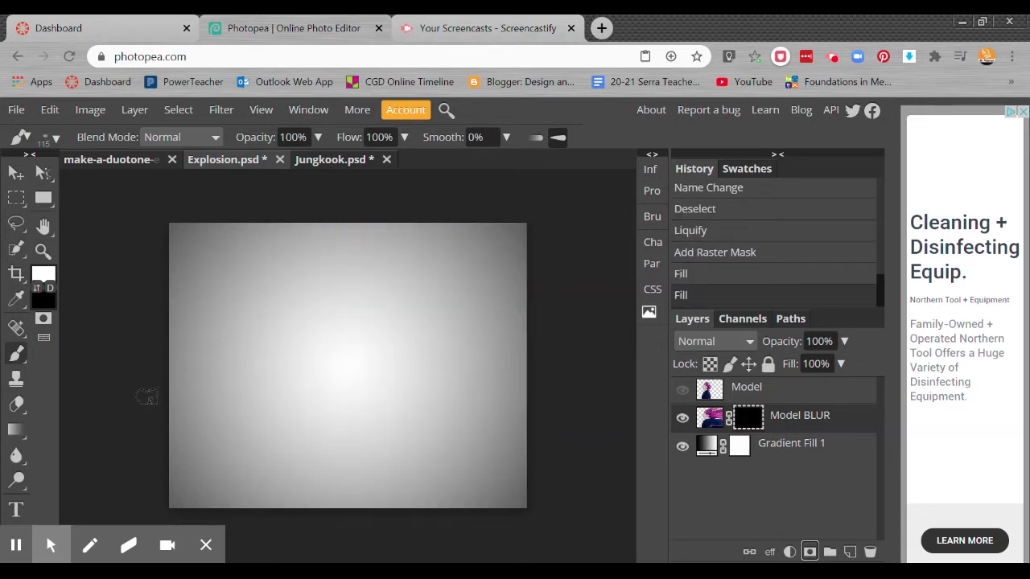
key(alt+BackSpace)
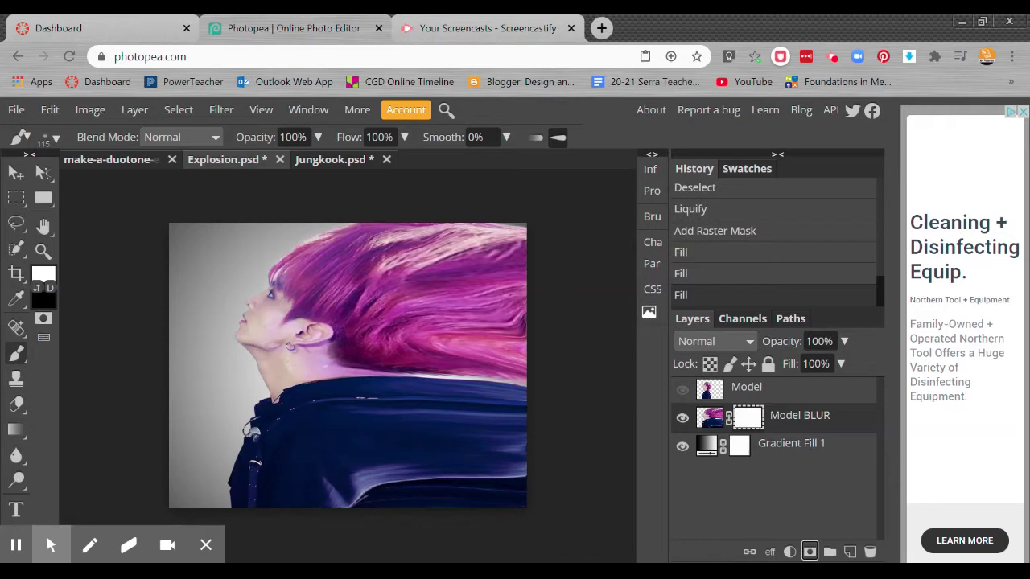
key(ctrl+BackSpace)
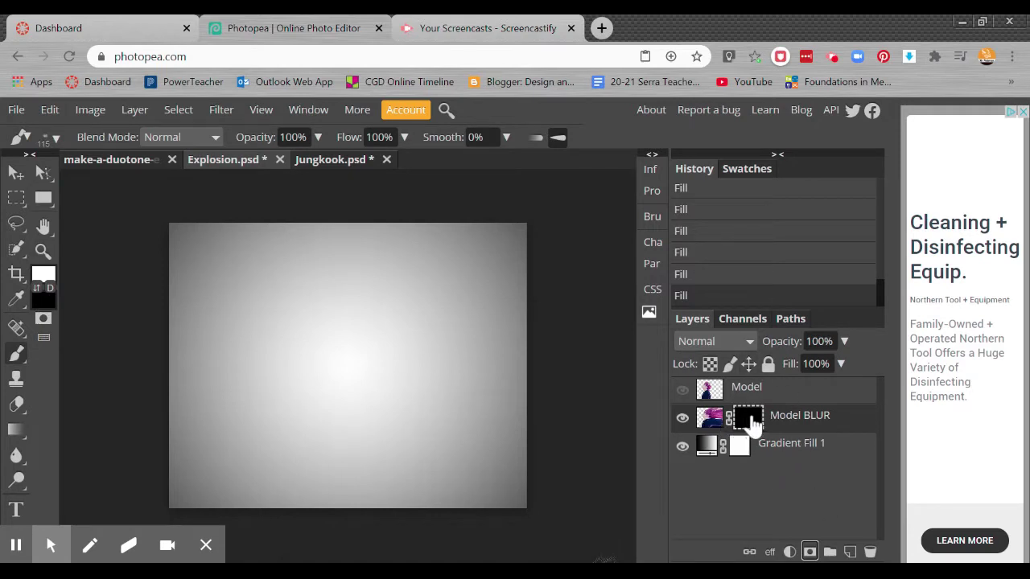
Show the Model layer again and add a white raster mask to it
click(683, 391)
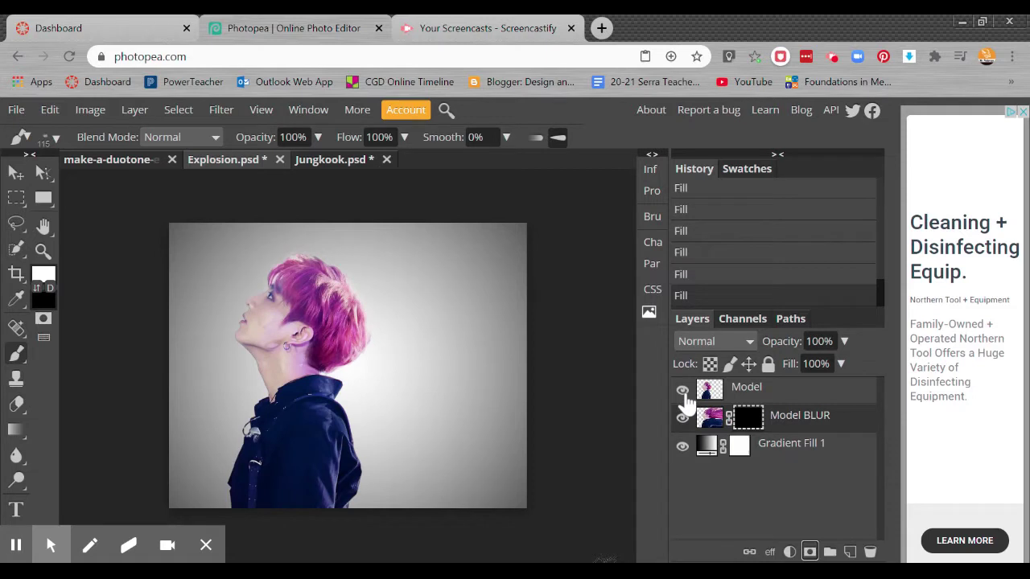
click(722, 396)
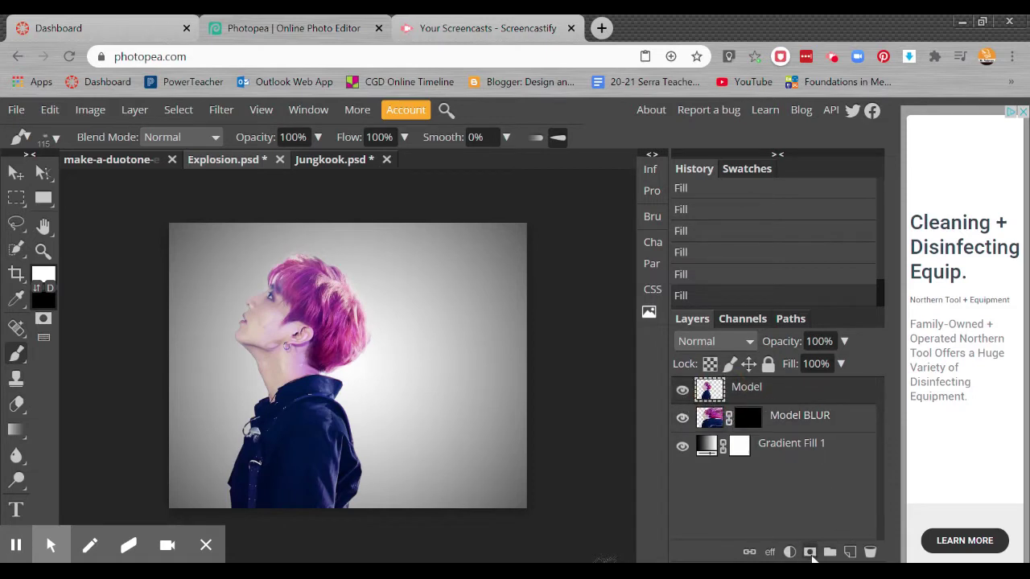
click(809, 553)
key(ctrl+plus)
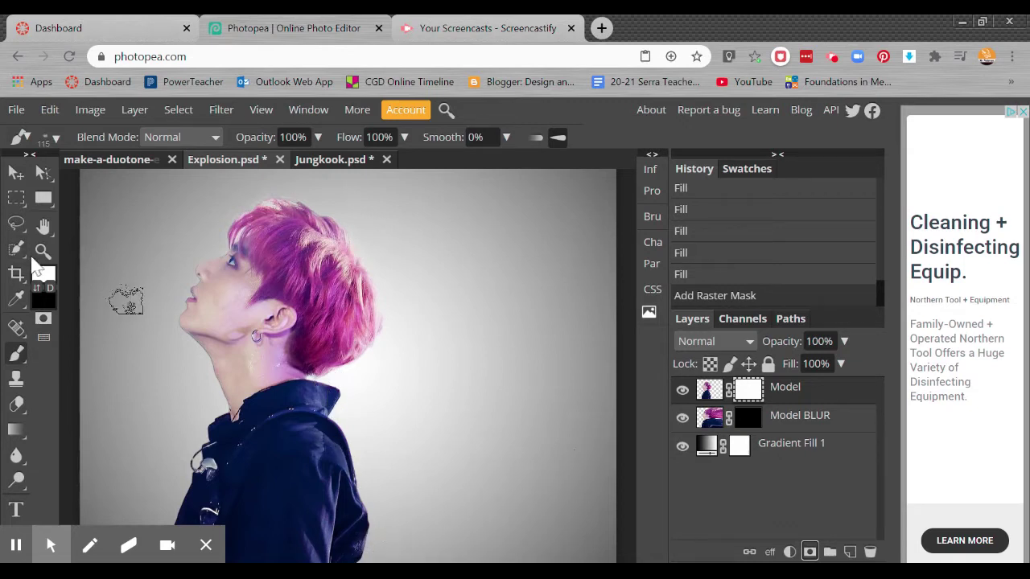
Choose the 1536 px splatter brush tip and set its size to 200 px
click(56, 141)
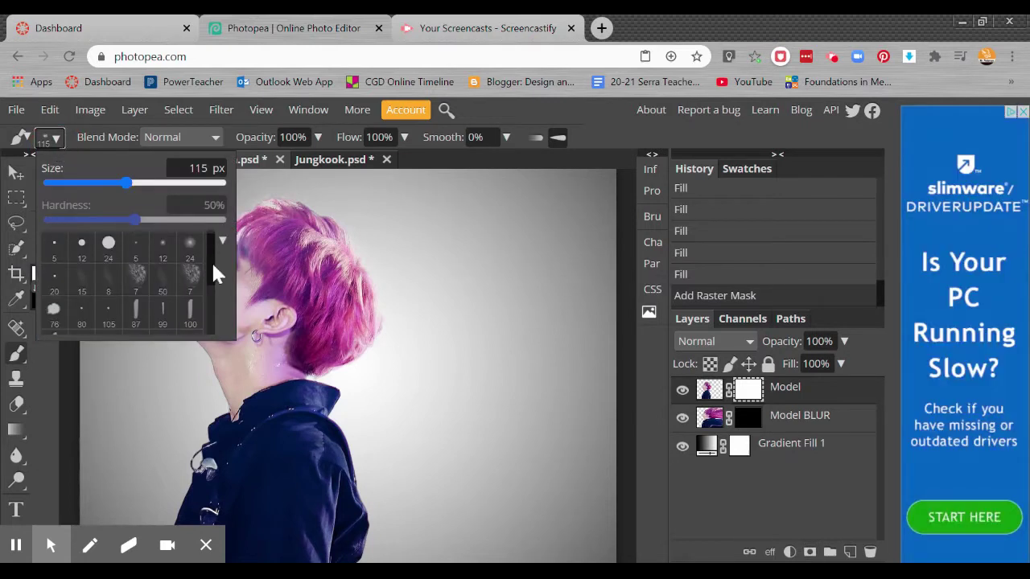
mouse_move(213, 265)
mouse_down()
mouse_move(214, 304)
mouse_move(211, 293)
mouse_up()
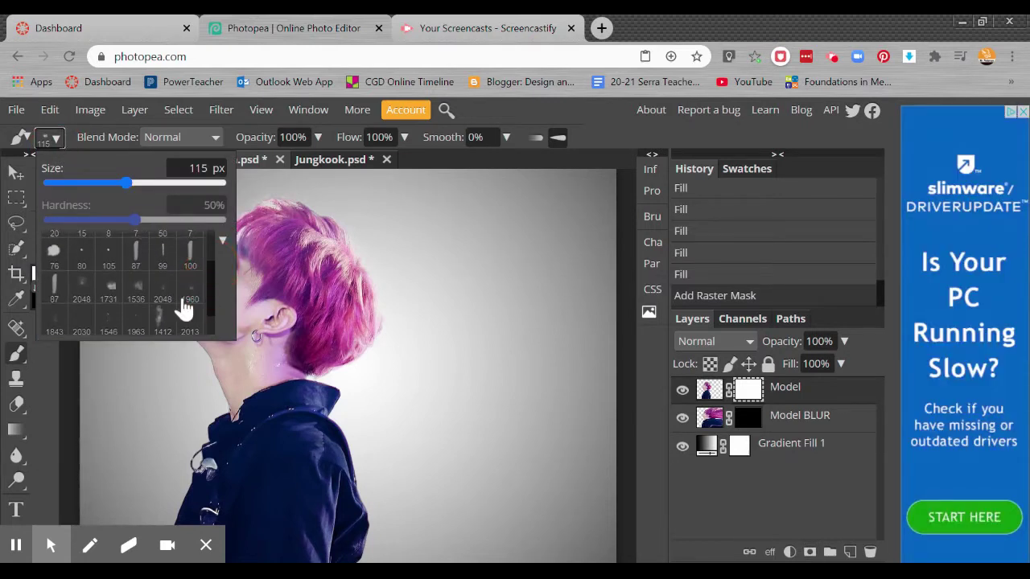
click(134, 294)
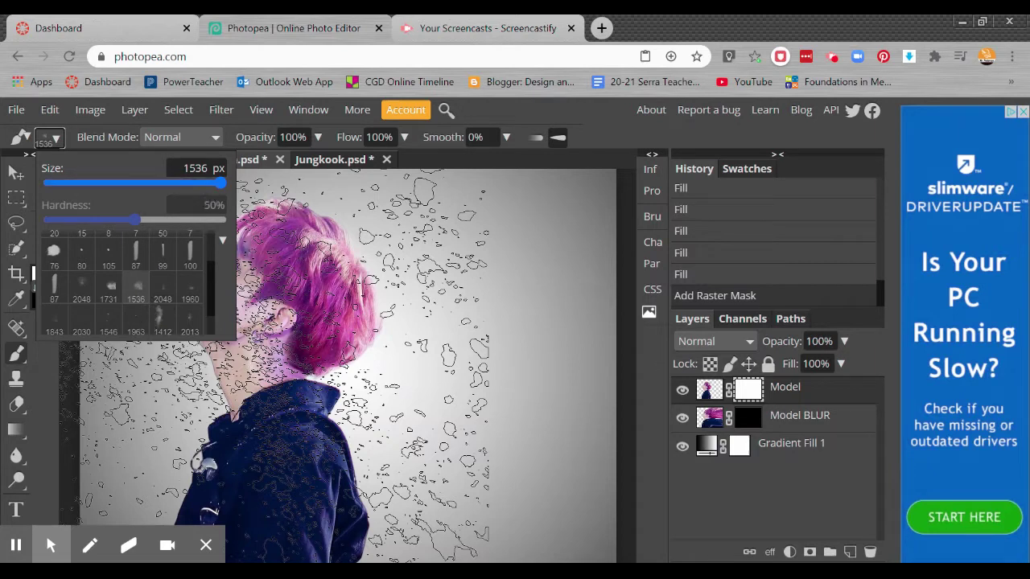
drag(211, 169, 178, 167)
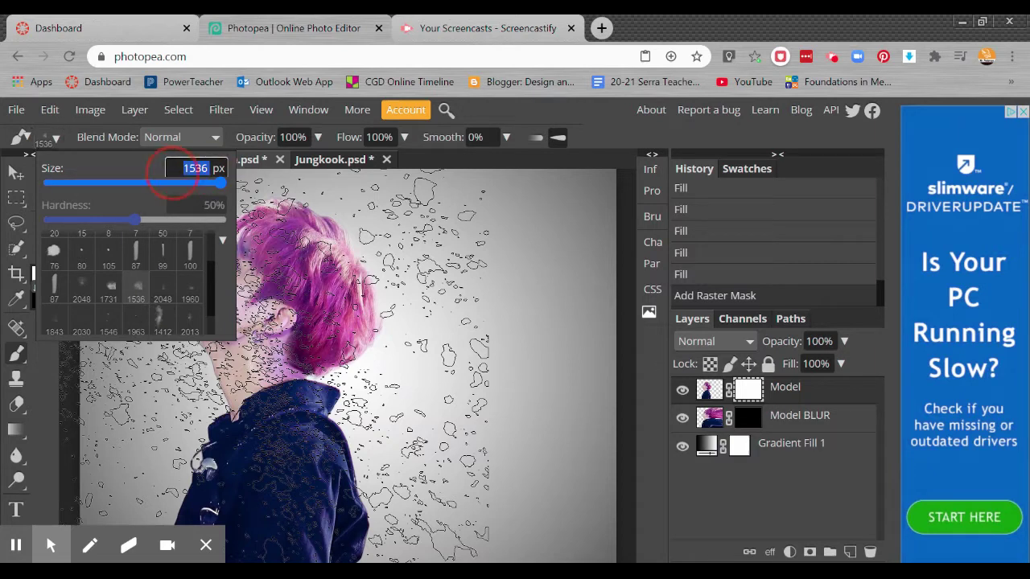
text(200)
key(Return)
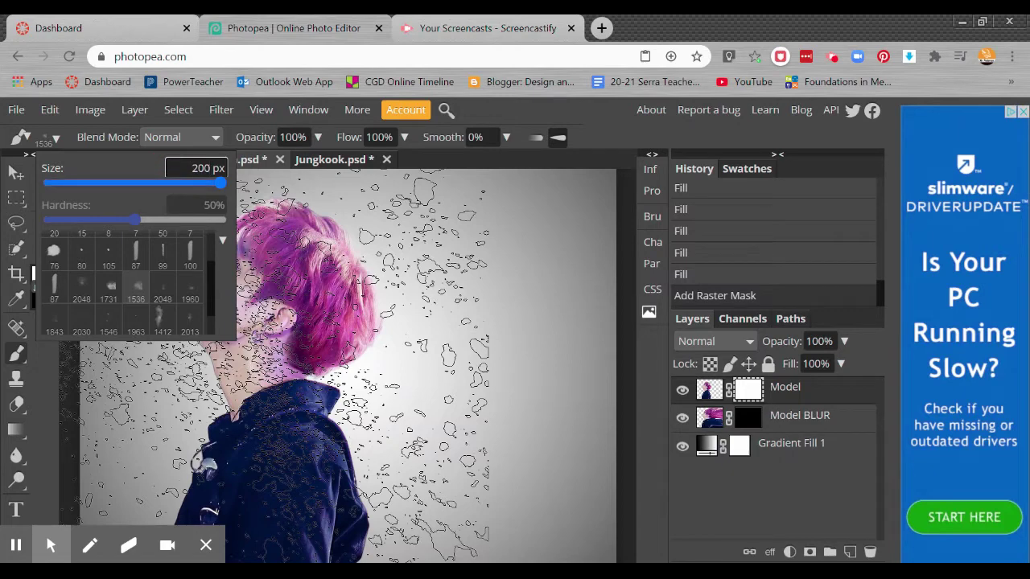
click(426, 164)
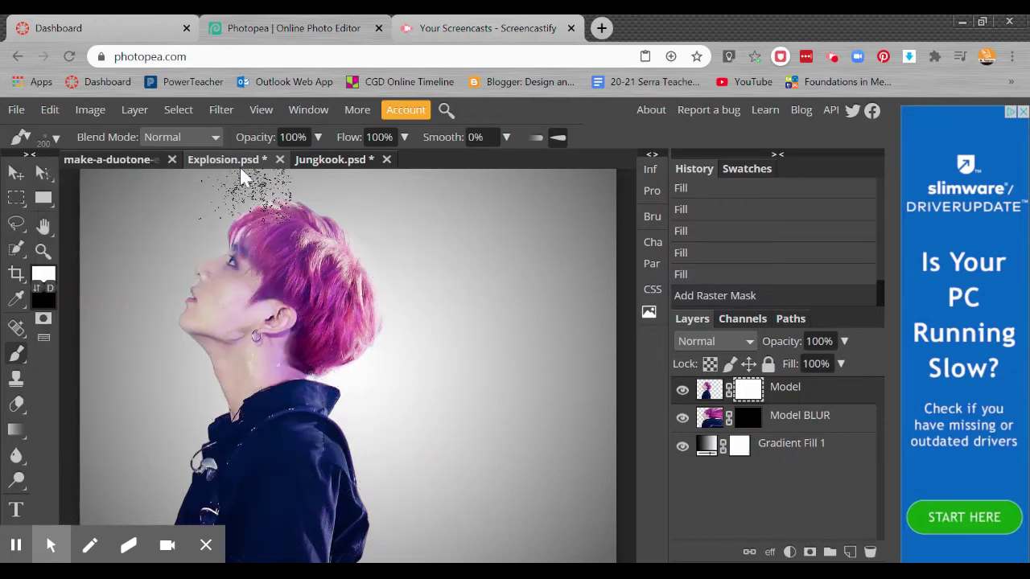
Enlarge the splatter brush to 350 px while testing it against the back of the head
key(ctrl+z)
click(394, 274)
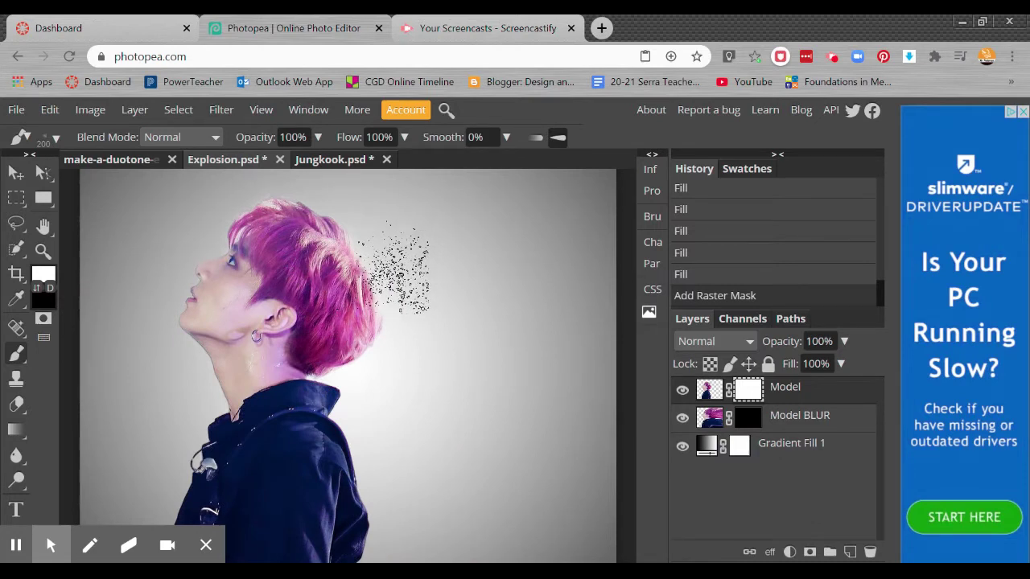
key(])
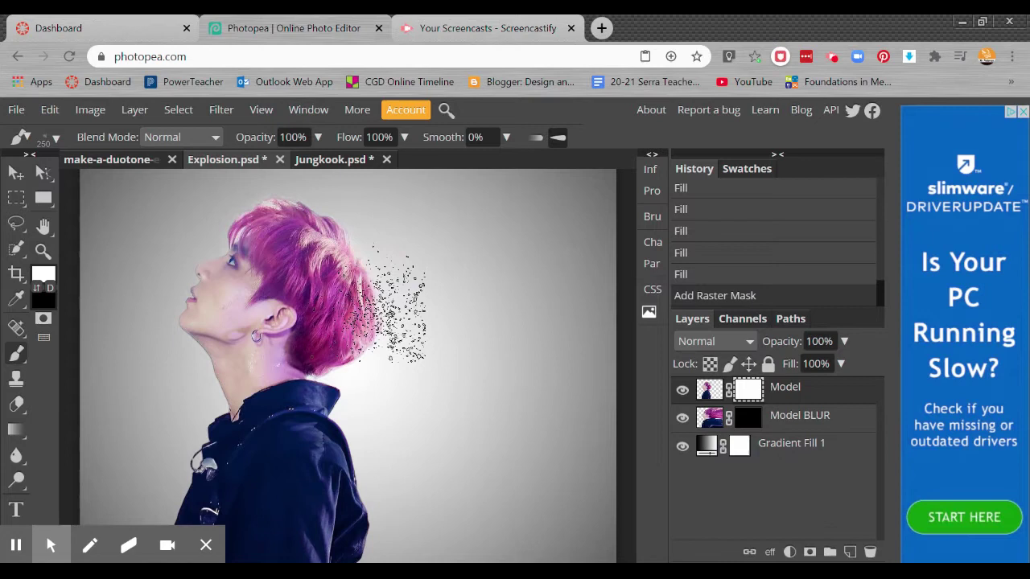
key(])
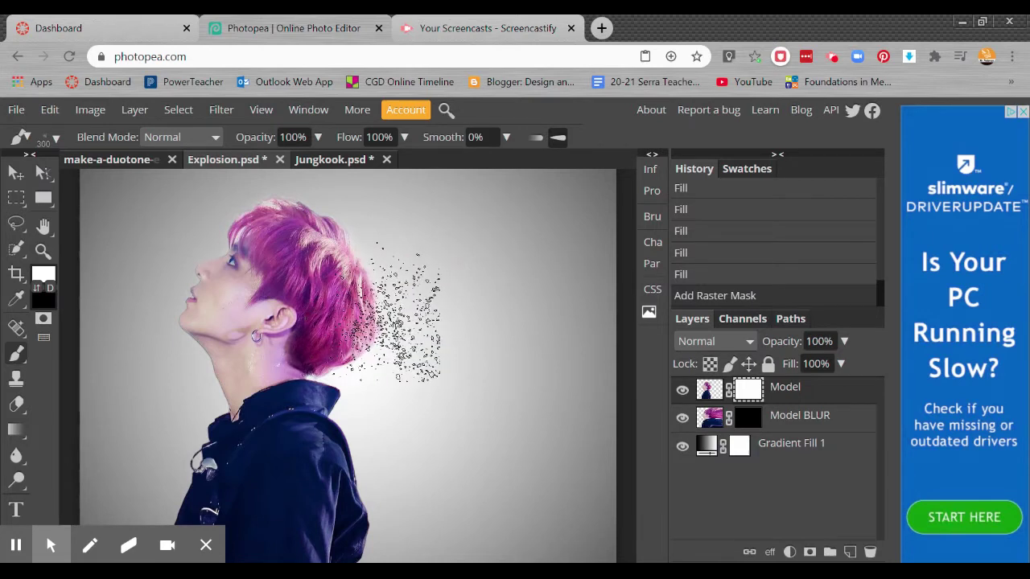
key(bracketright)
key(ctrl+z)
click(403, 322)
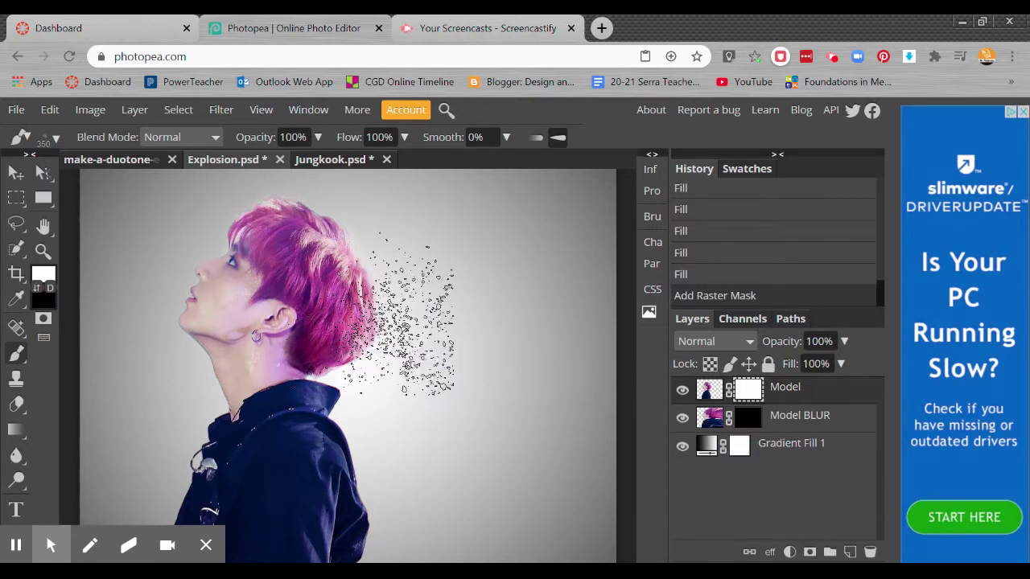
key(ctrl+z)
click(387, 326)
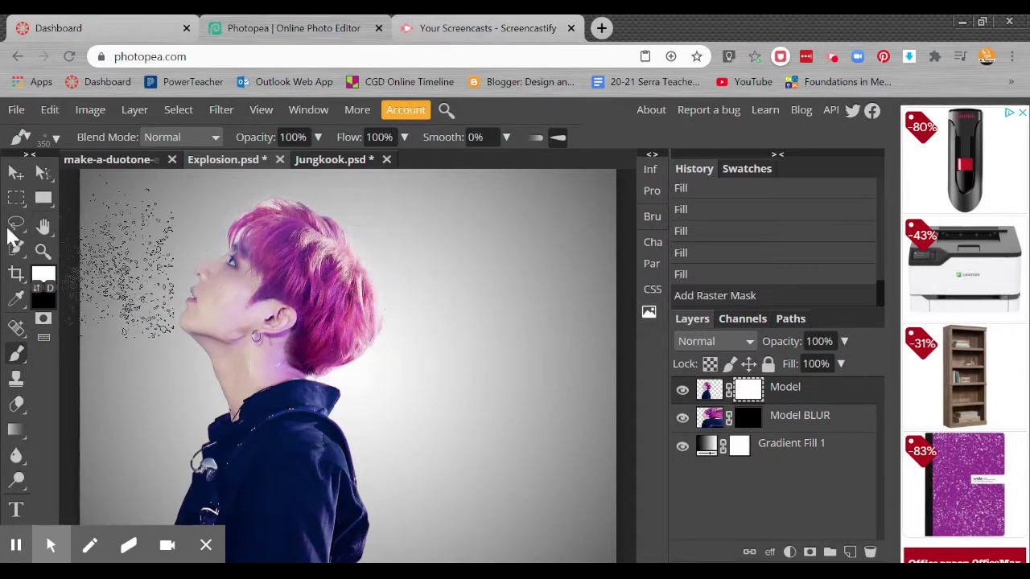
Make black the foreground colour and stamp splatter over the back of the hair on the Model layer's mask
click(36, 288)
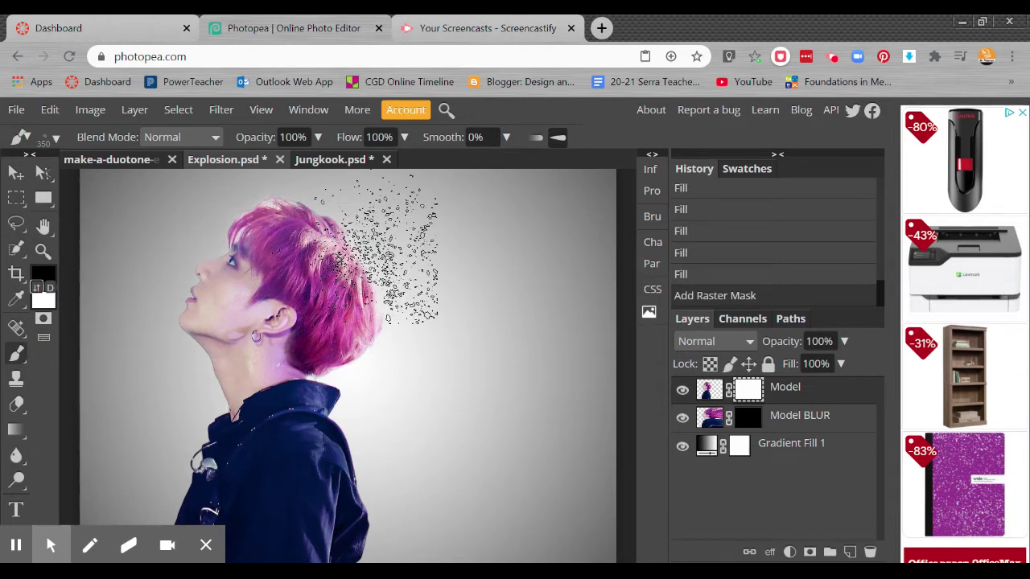
click(346, 241)
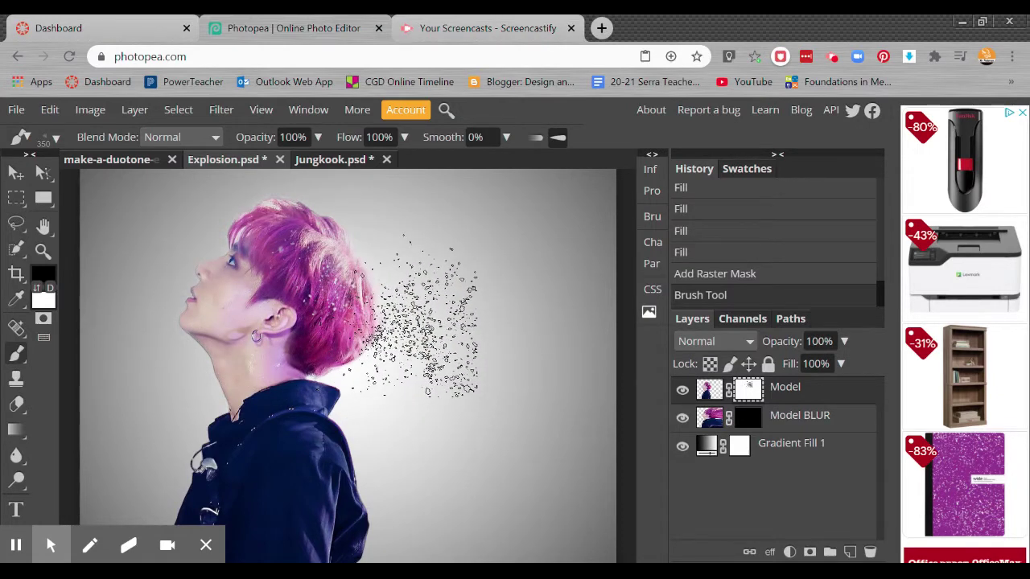
click(412, 315)
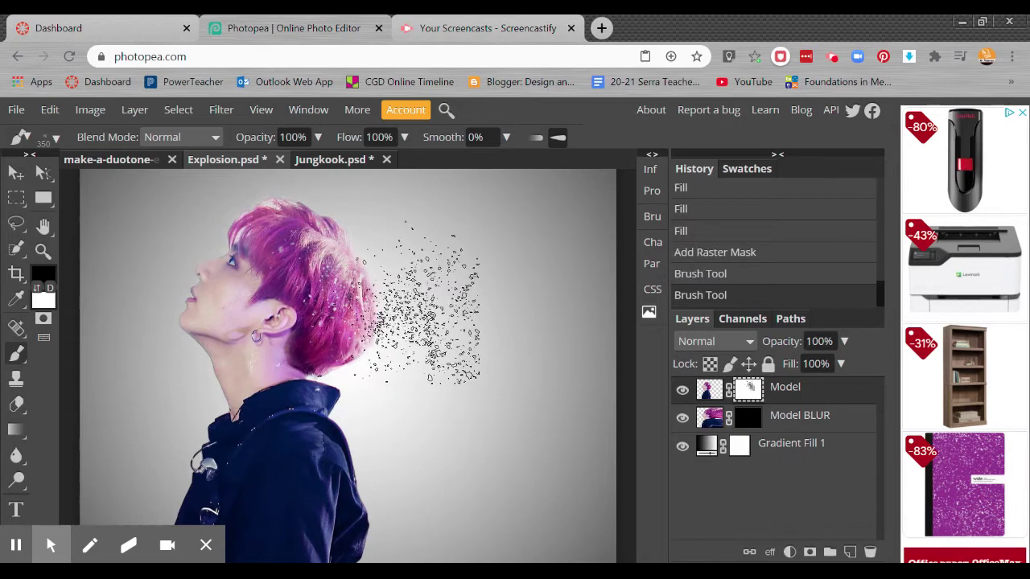
click(424, 304)
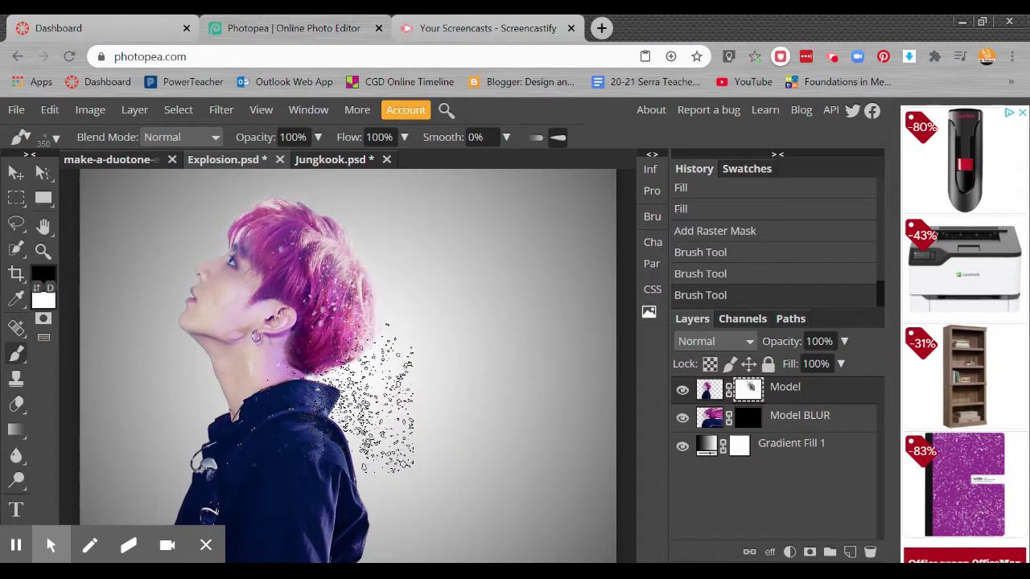
Stamp black splatter on the Model mask over the jacket collar and the lower back of the hair
click(322, 410)
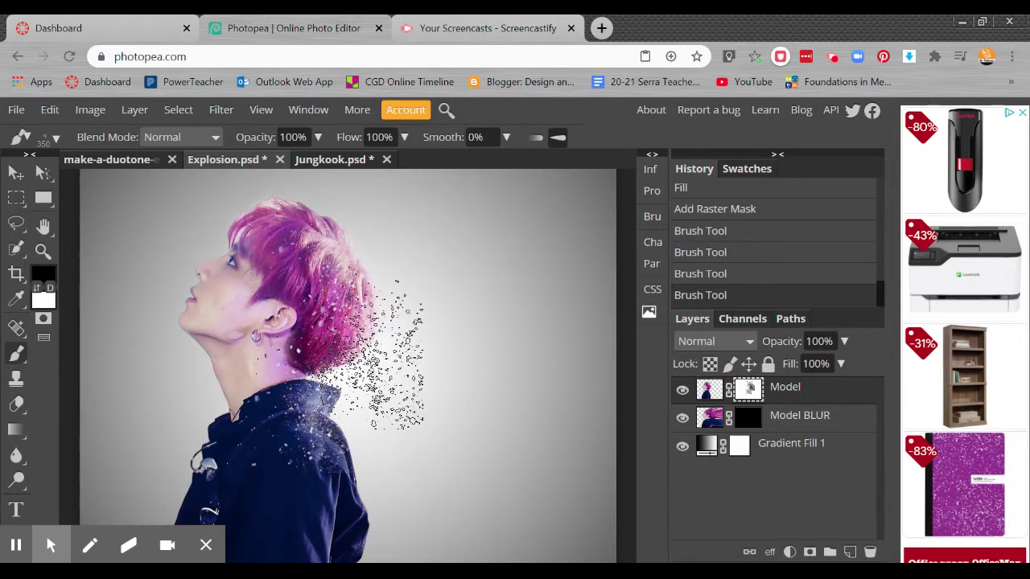
click(352, 347)
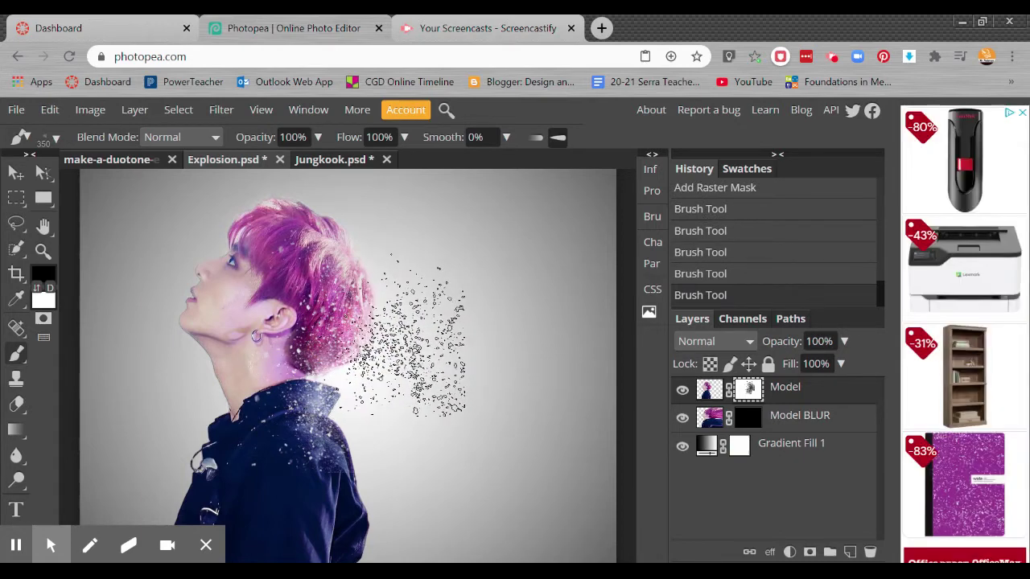
click(387, 337)
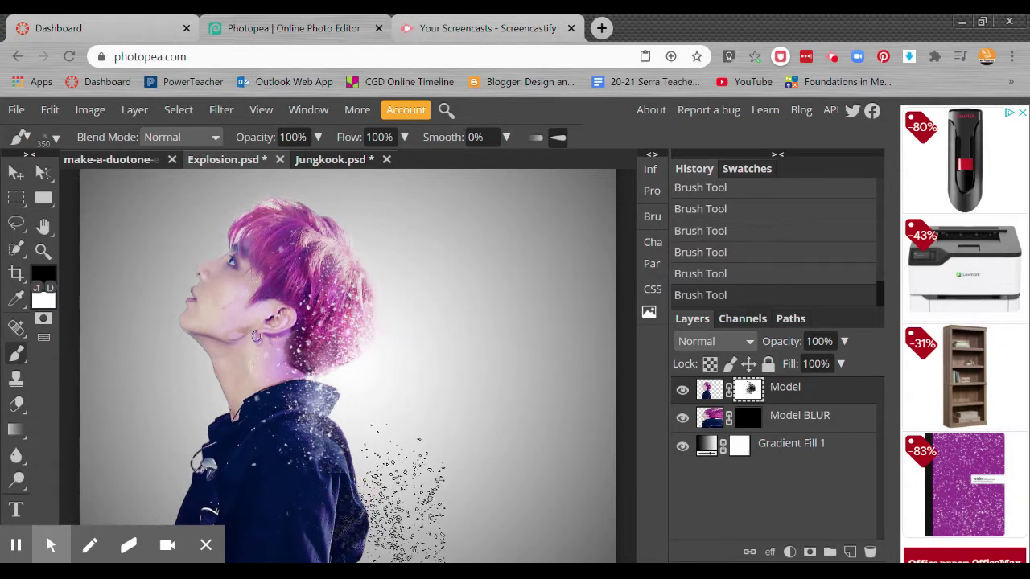
Stamp black splatter over the jacket's lower back, adding another dab with the brush enlarged to 700 px
click(379, 503)
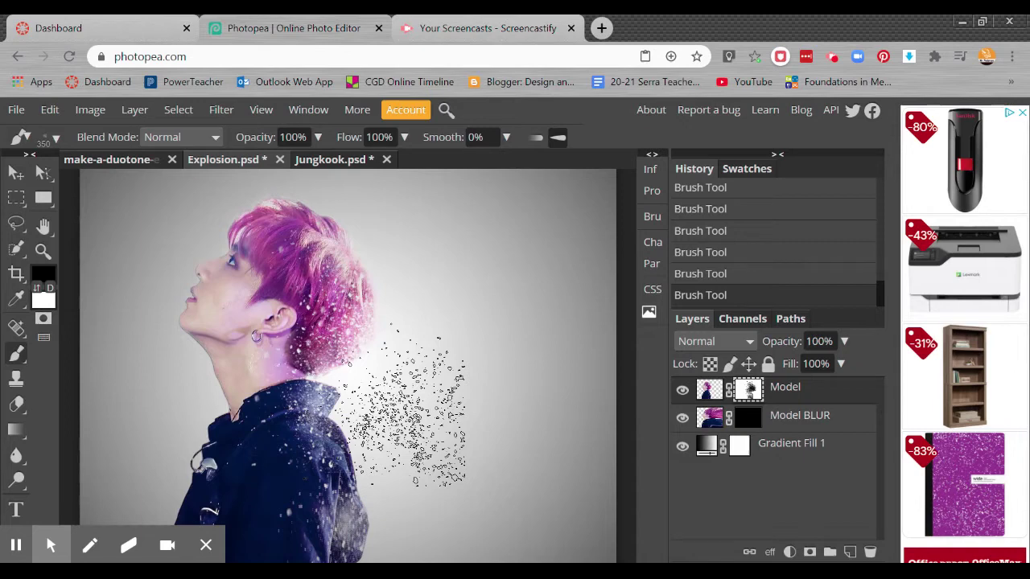
key(bracketright)
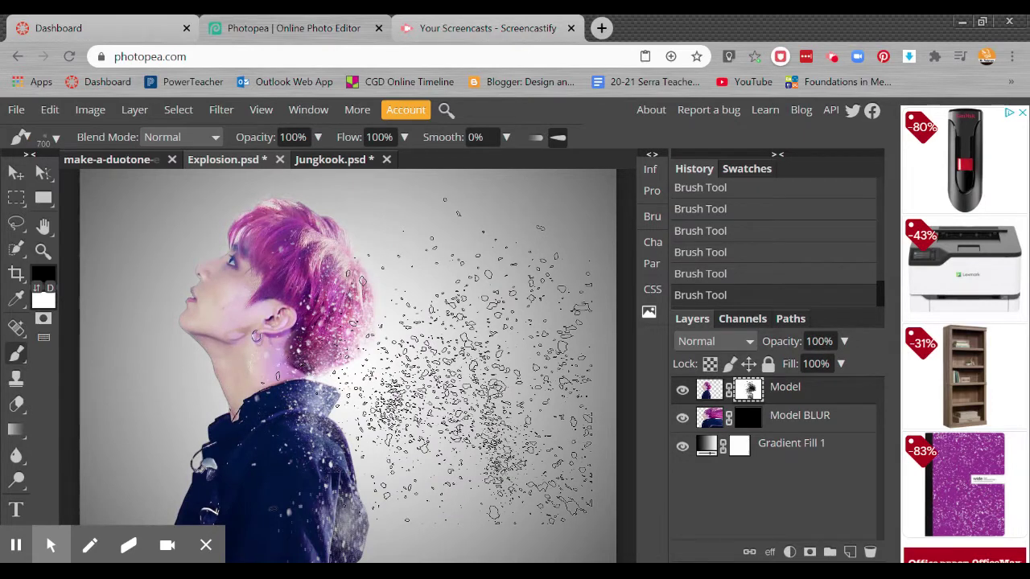
click(475, 360)
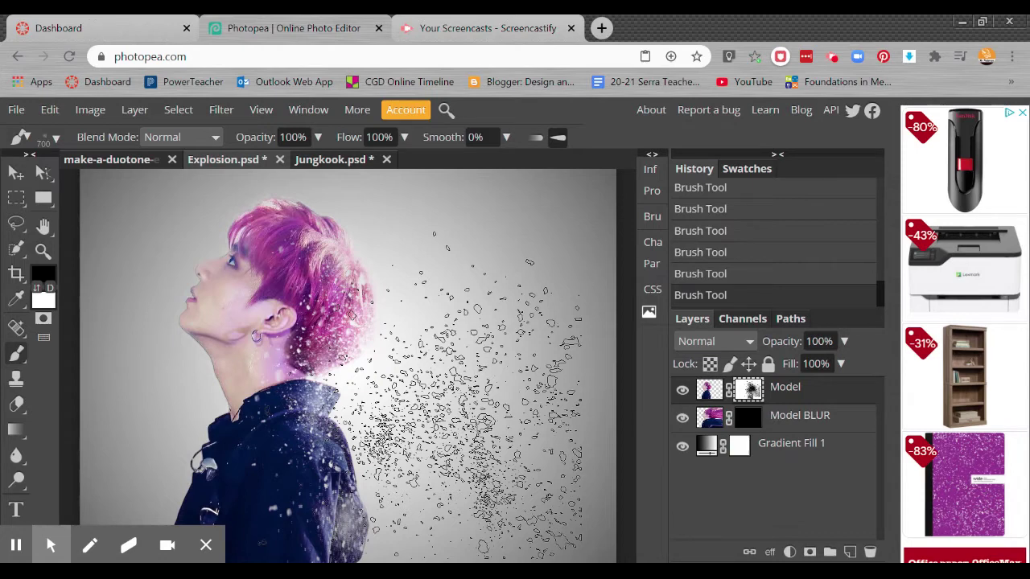
Reduce the brush to 150 px and break up the hard edge of the jacket collar below the hair with black splatter
key(bracketleft)
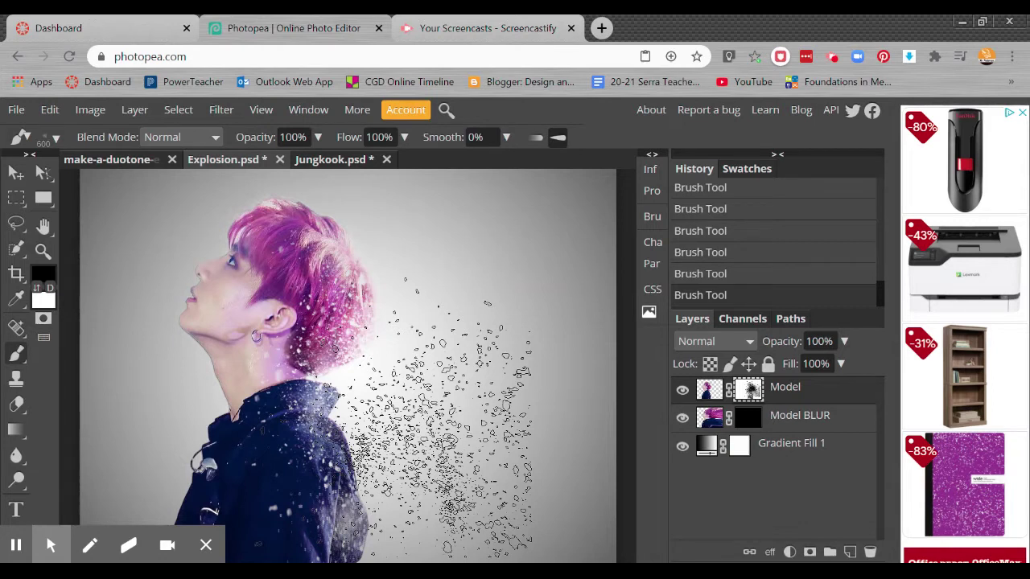
key([)
key([)
key([)
key([)
key([)
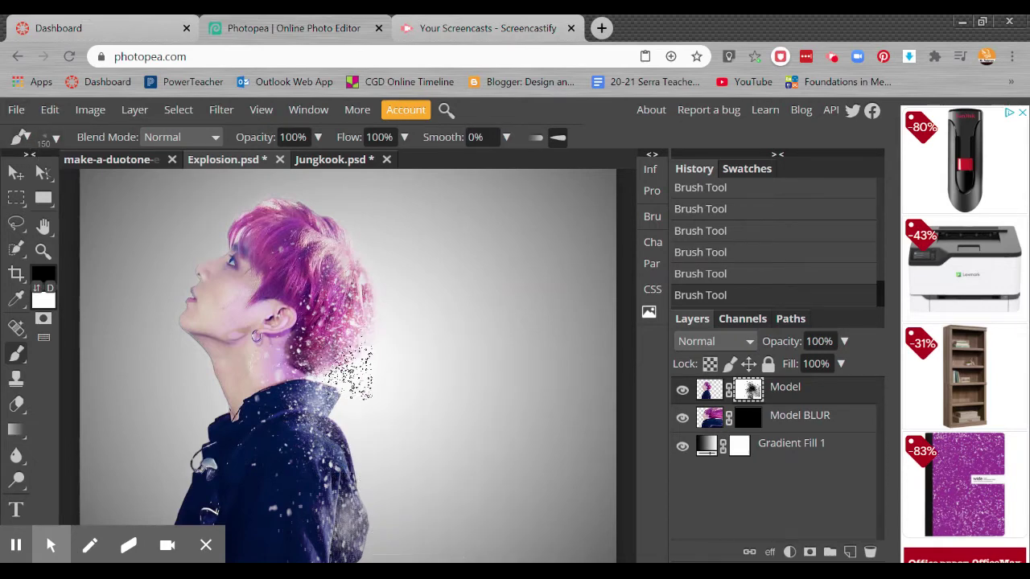
scroll(354, 362, up, 2)
scroll(355, 384, up, 1)
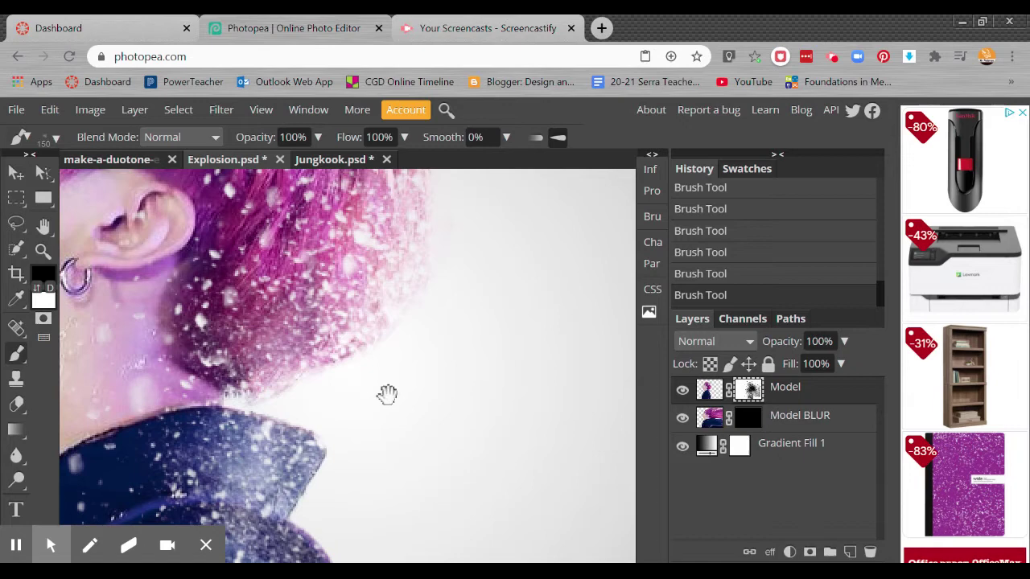
drag(387, 394, 327, 322)
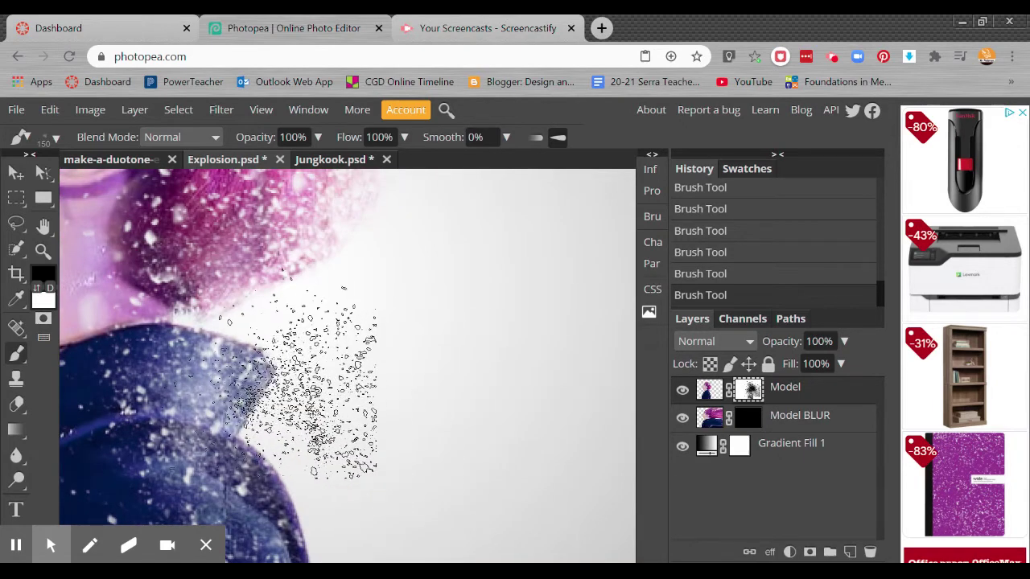
click(259, 360)
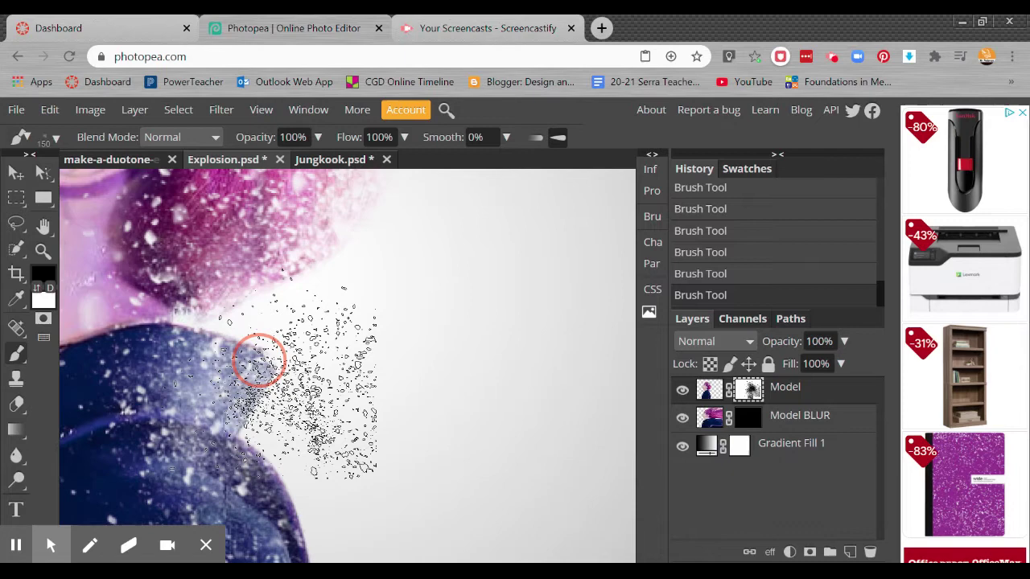
drag(259, 360, 239, 300)
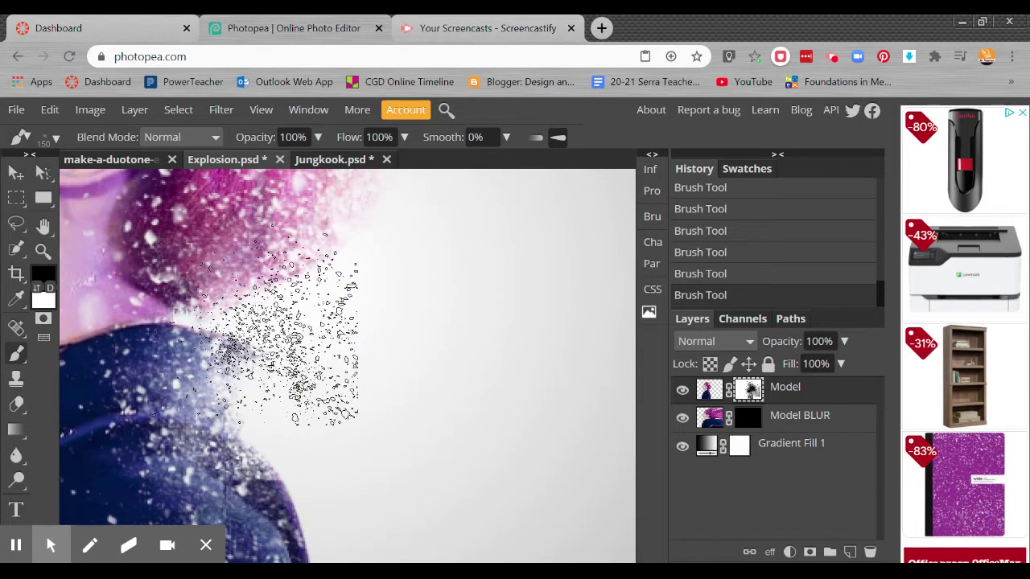
click(680, 322)
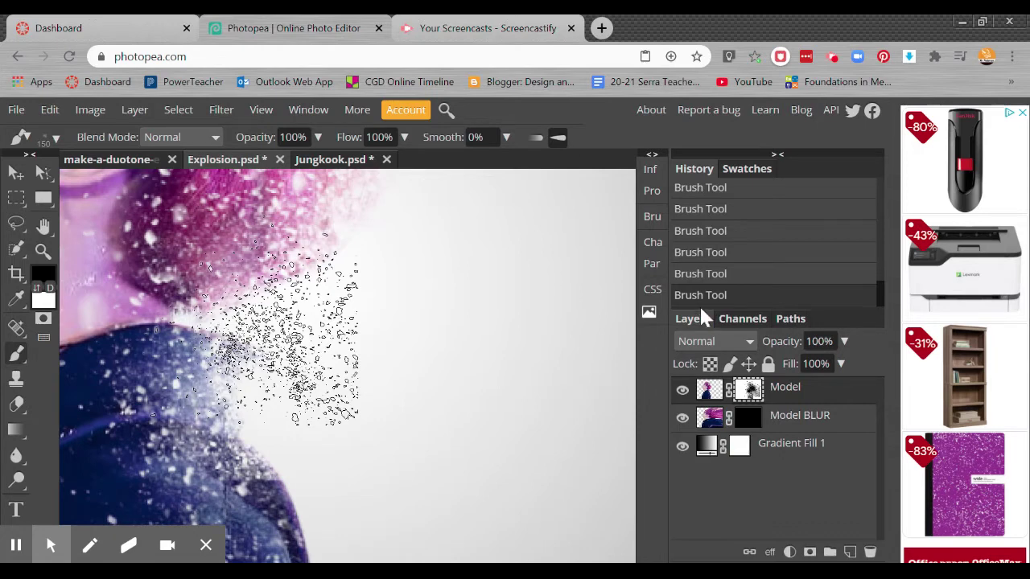
Break up the jacket's outer edge along the shoulder and upper back with repeated black splatter on the Model mask
drag(477, 423, 465, 245)
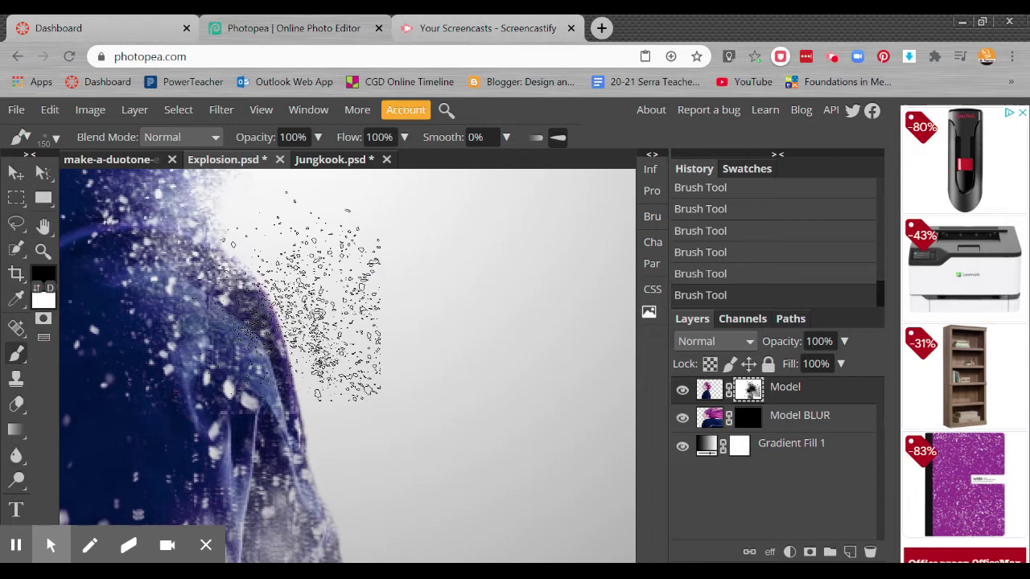
click(278, 296)
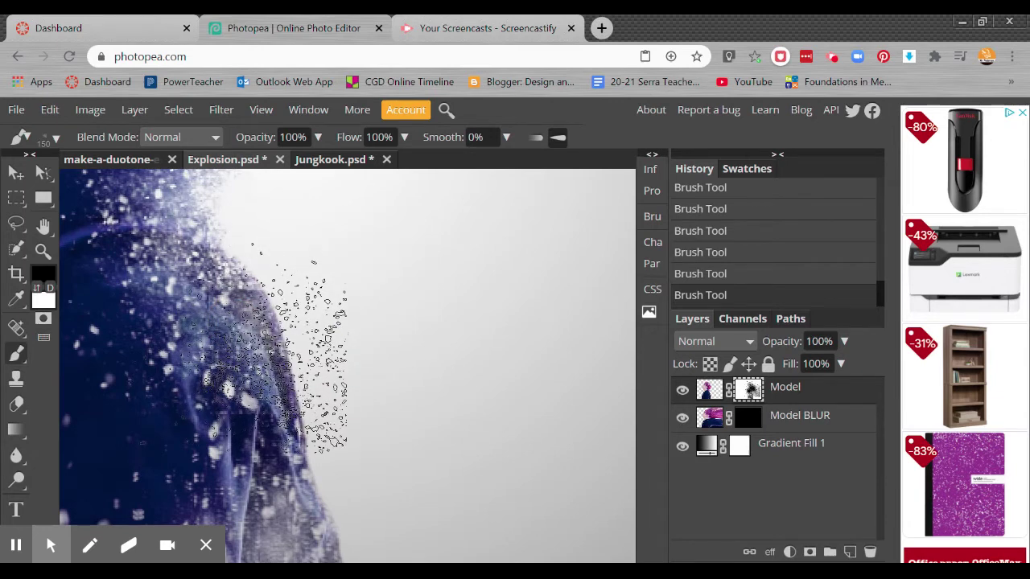
click(228, 335)
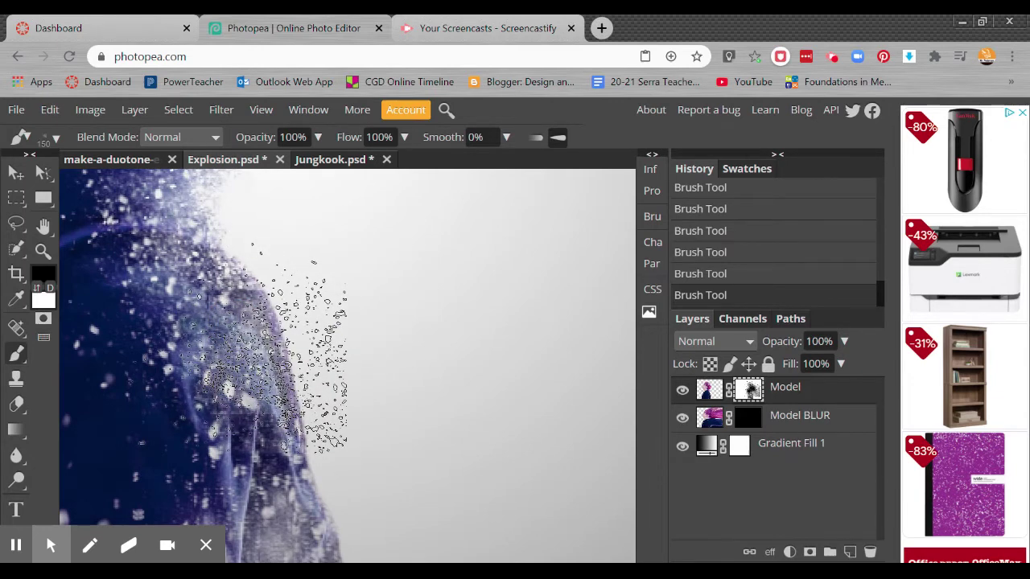
click(227, 335)
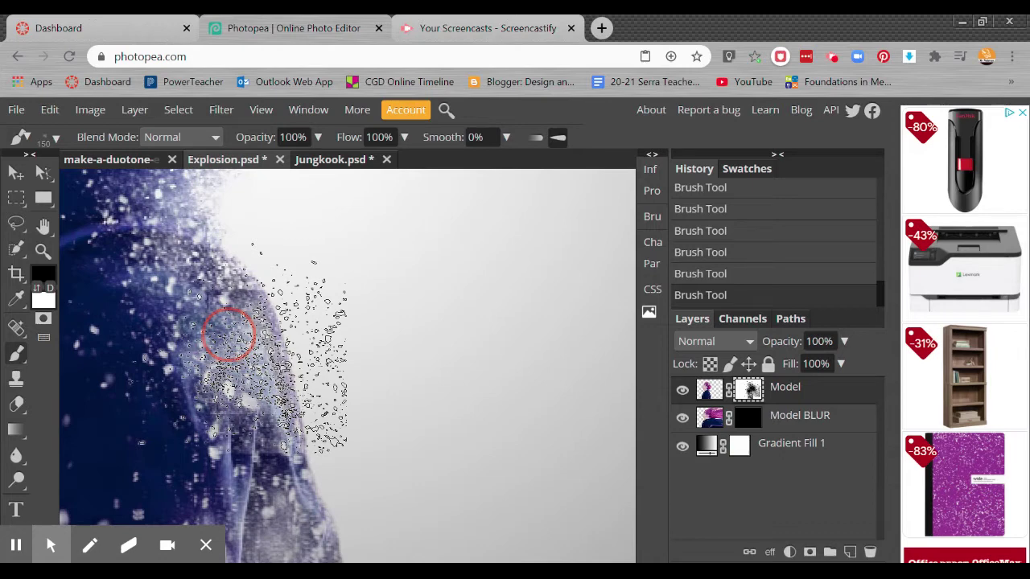
click(228, 335)
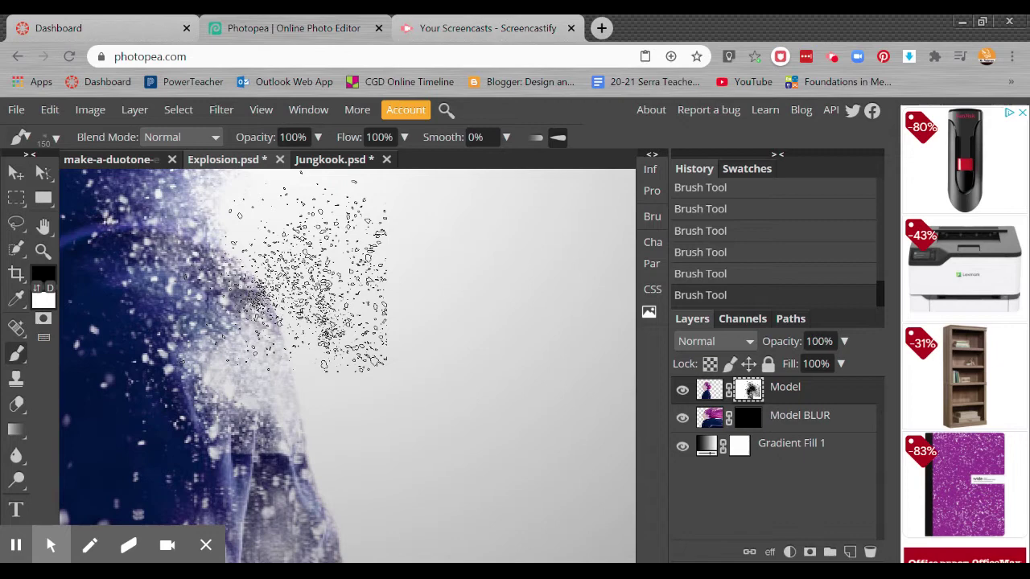
mouse_move(266, 254)
mouse_down()
mouse_move(395, 491)
mouse_move(429, 511)
mouse_move(348, 500)
mouse_move(293, 391)
mouse_up()
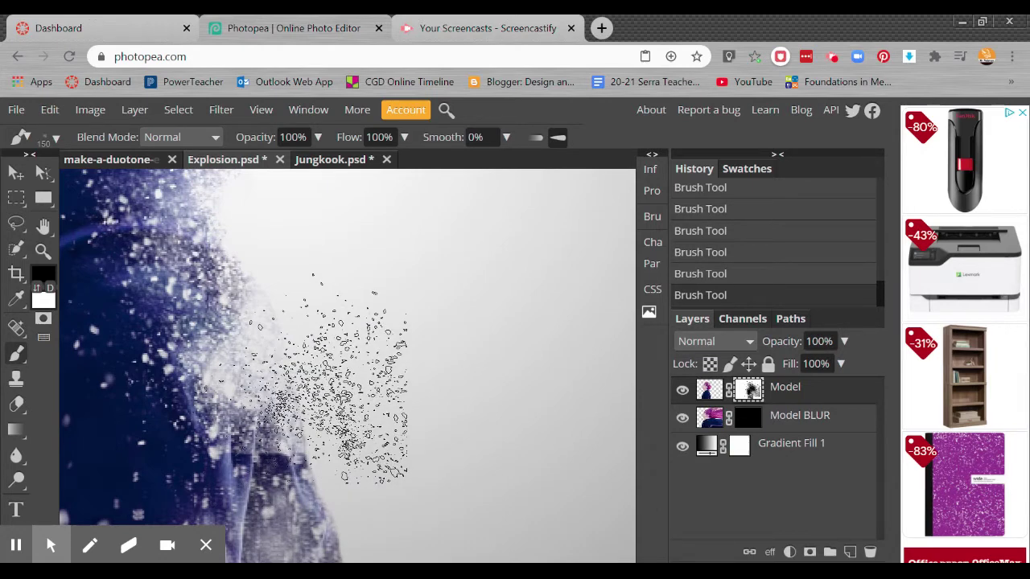
drag(290, 365, 414, 449)
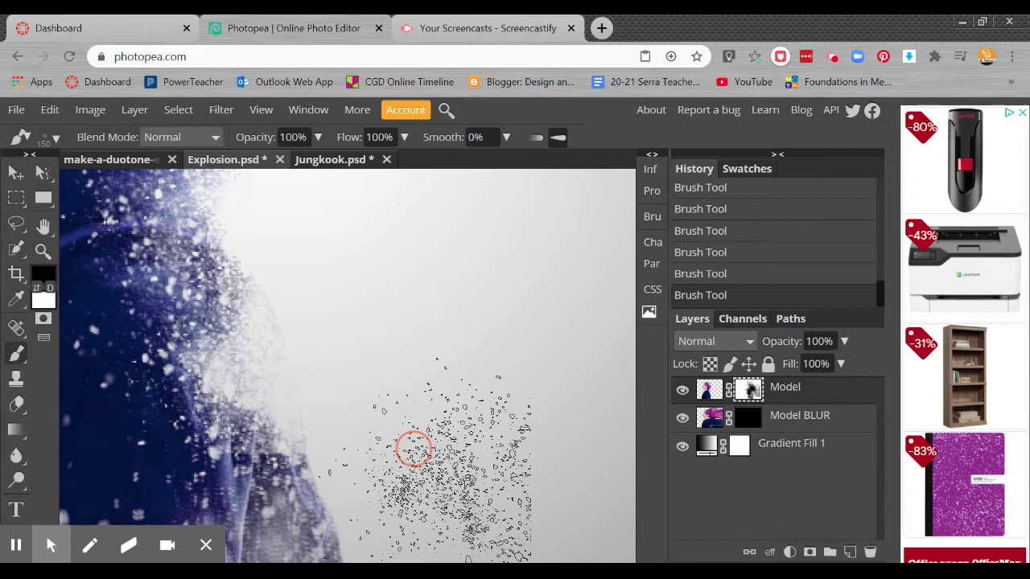
Enlarge the brush to 350 px and stamp black splatter over the jacket's lower back edge on the Model mask
scroll(413, 449, down, 5)
scroll(347, 366, up, 5)
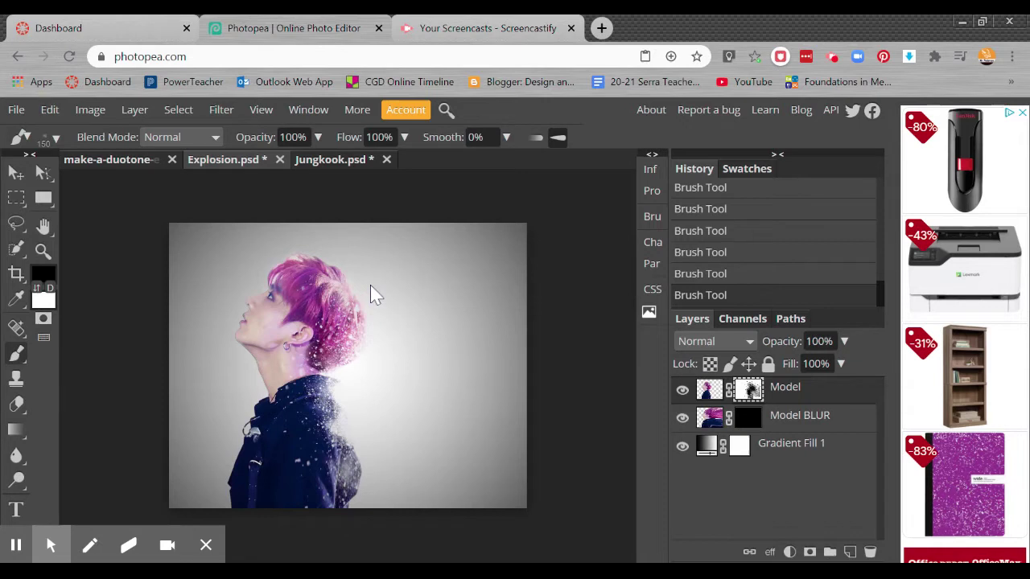
click(354, 266)
key(bracketright)
key(bracketright)
key(bracketright)
key(bracketright)
key(bracketright)
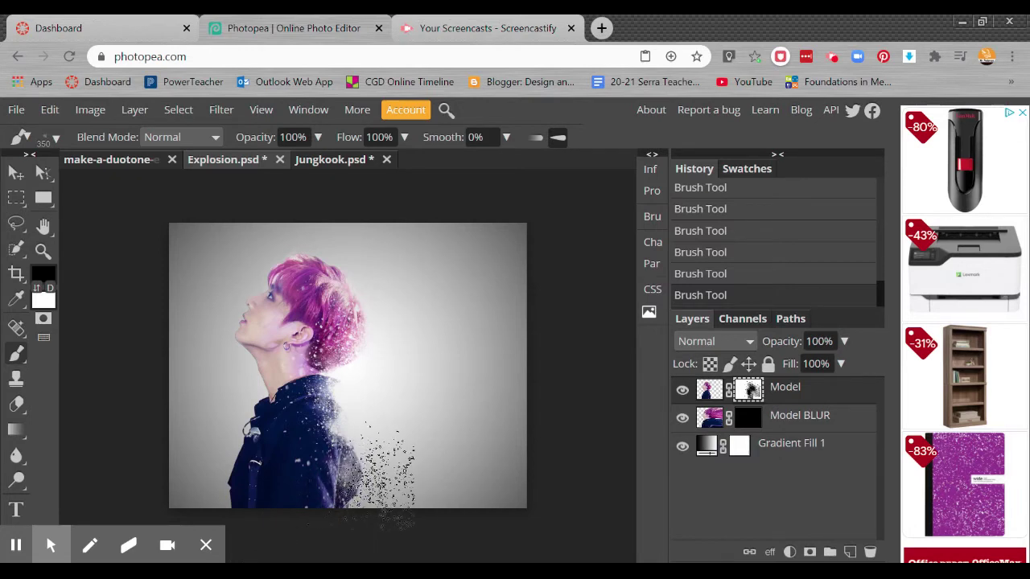
click(374, 475)
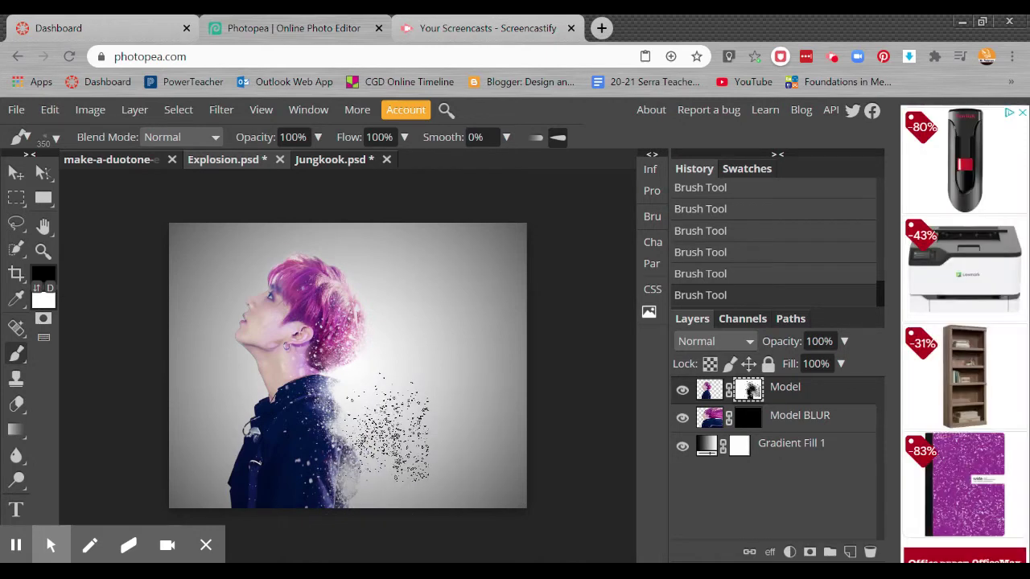
Increase the splatter brush's spacing to 152%
click(654, 217)
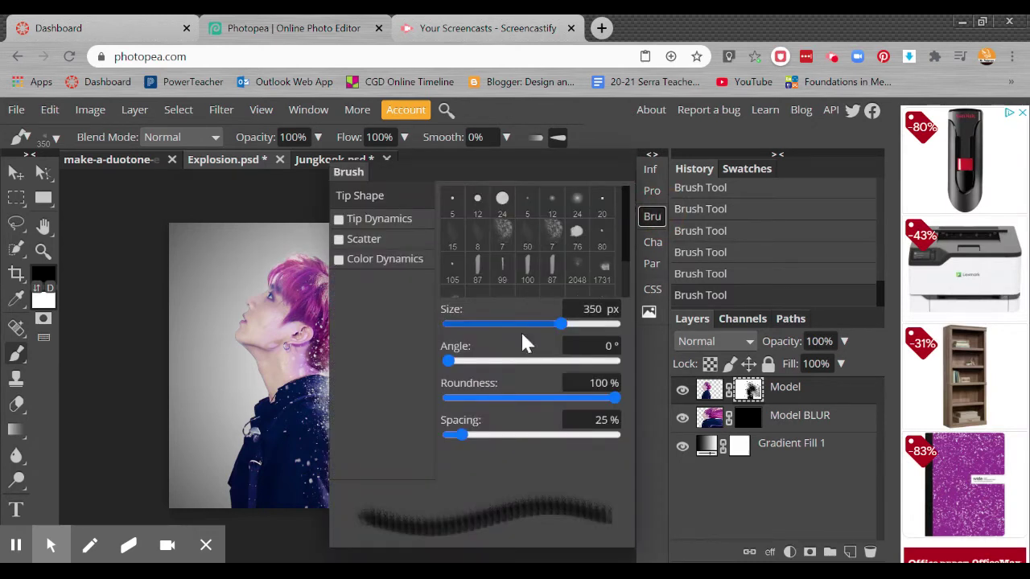
click(466, 442)
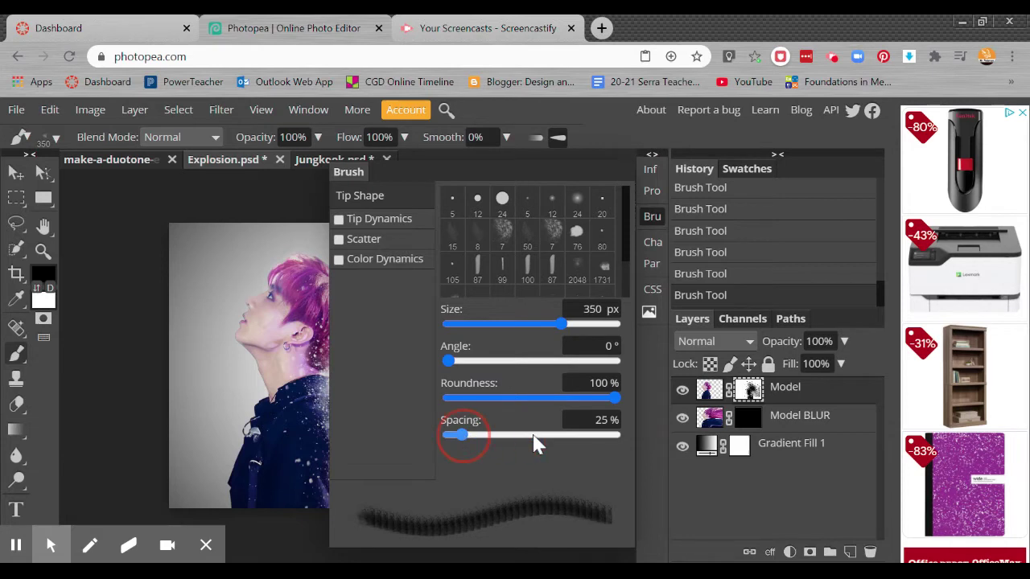
drag(538, 445, 540, 445)
drag(465, 435, 533, 434)
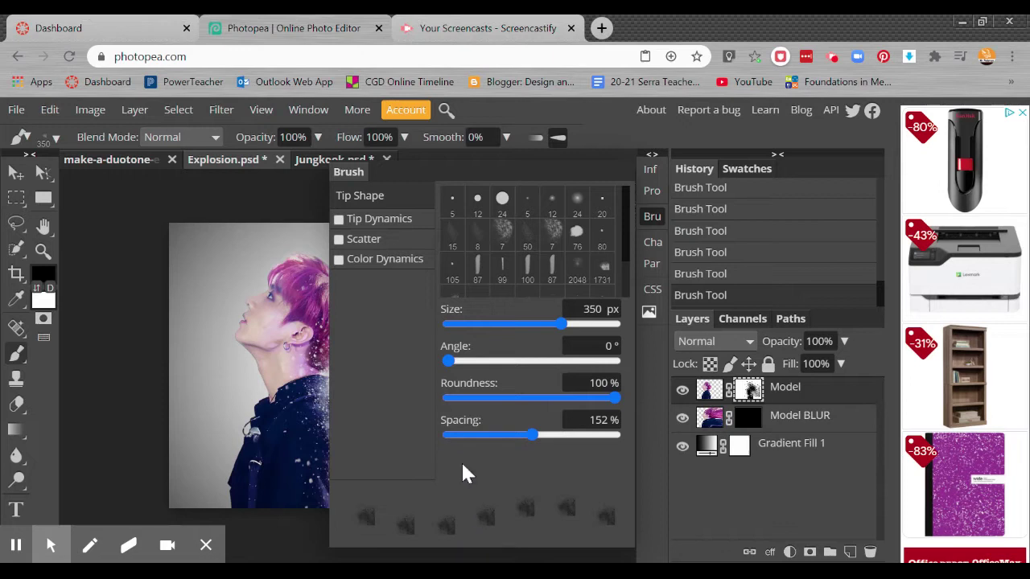
Rotate the splatter brush tip to an angle of 70° and return to the full canvas view
click(450, 361)
drag(470, 366, 497, 371)
drag(450, 362, 495, 362)
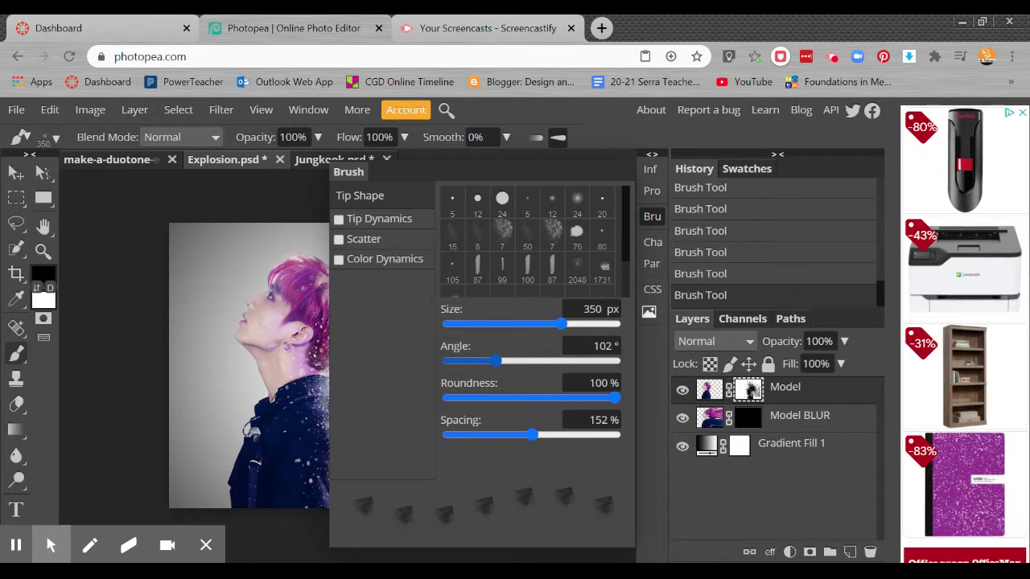
click(592, 347)
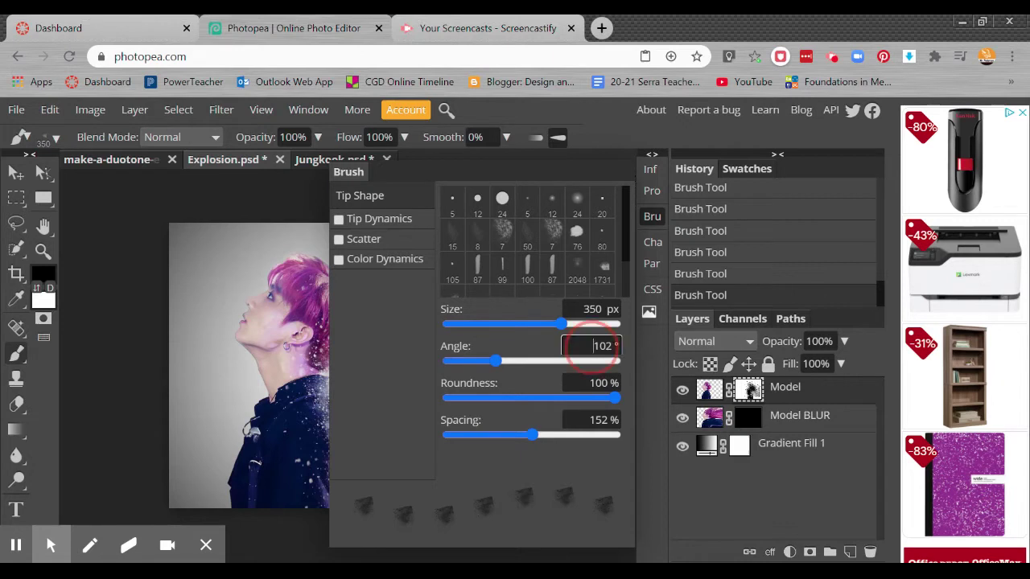
drag(593, 346, 626, 348)
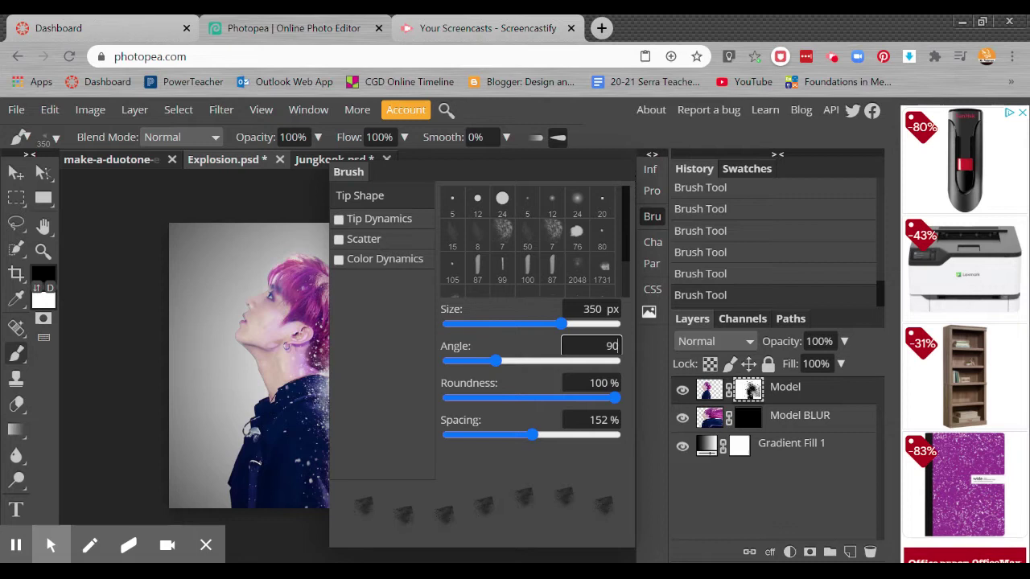
key(Return)
double_click(613, 347)
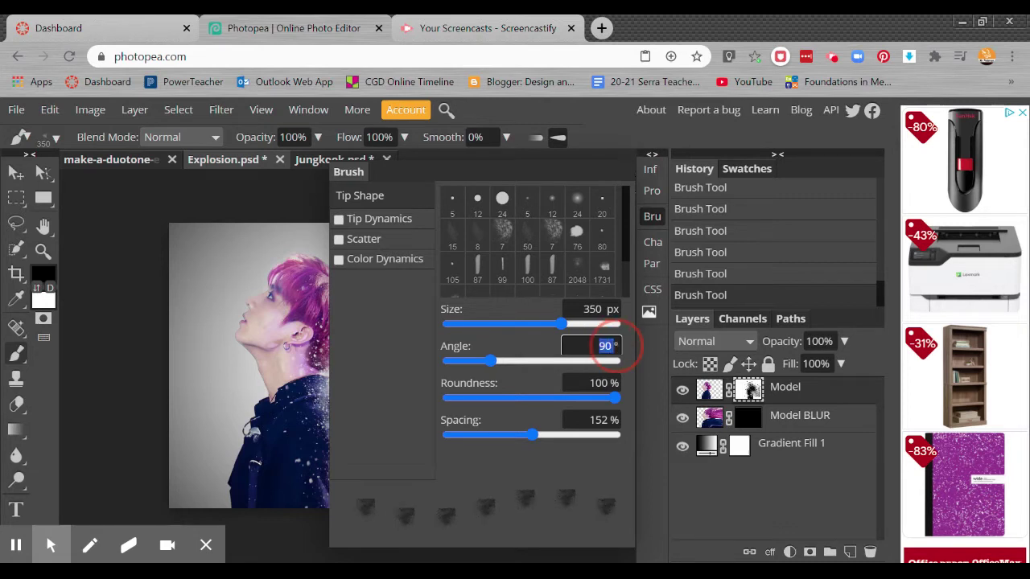
text(70)
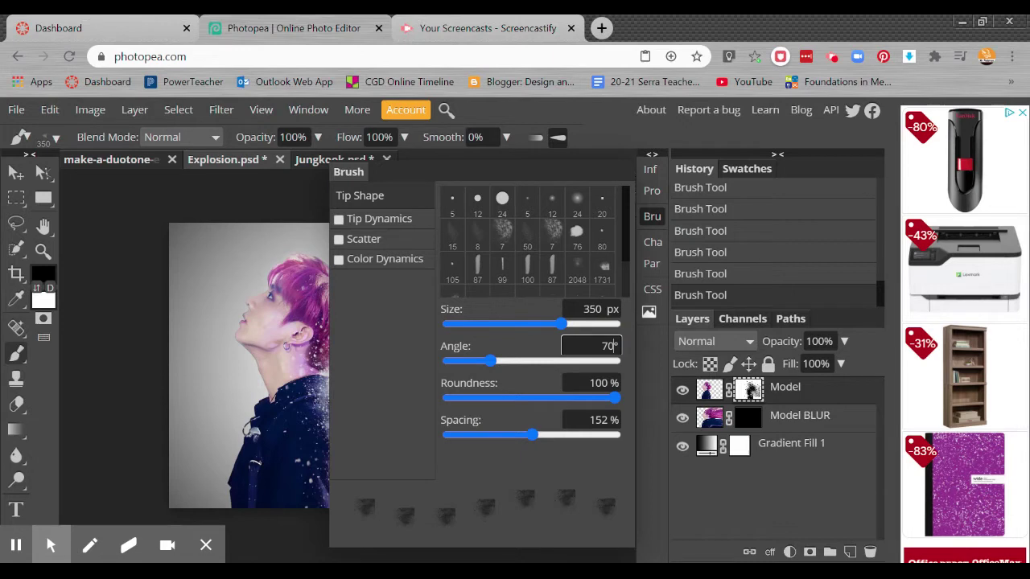
key(Return)
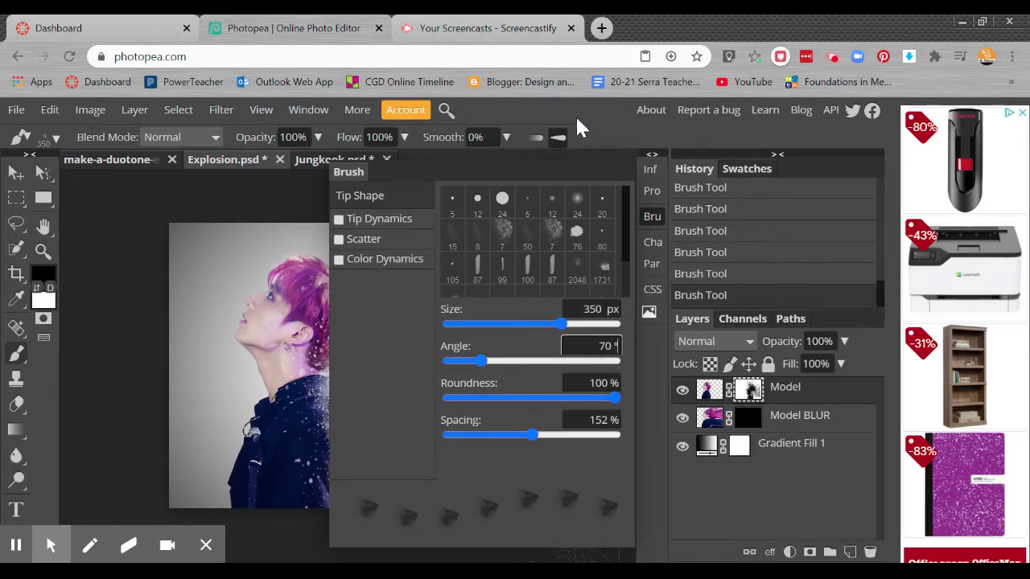
click(652, 154)
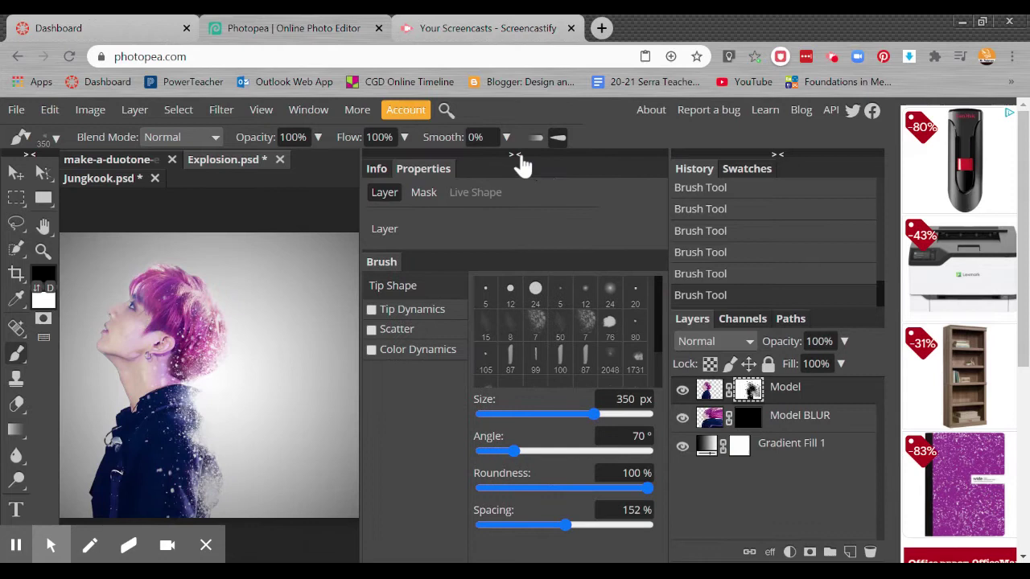
click(518, 156)
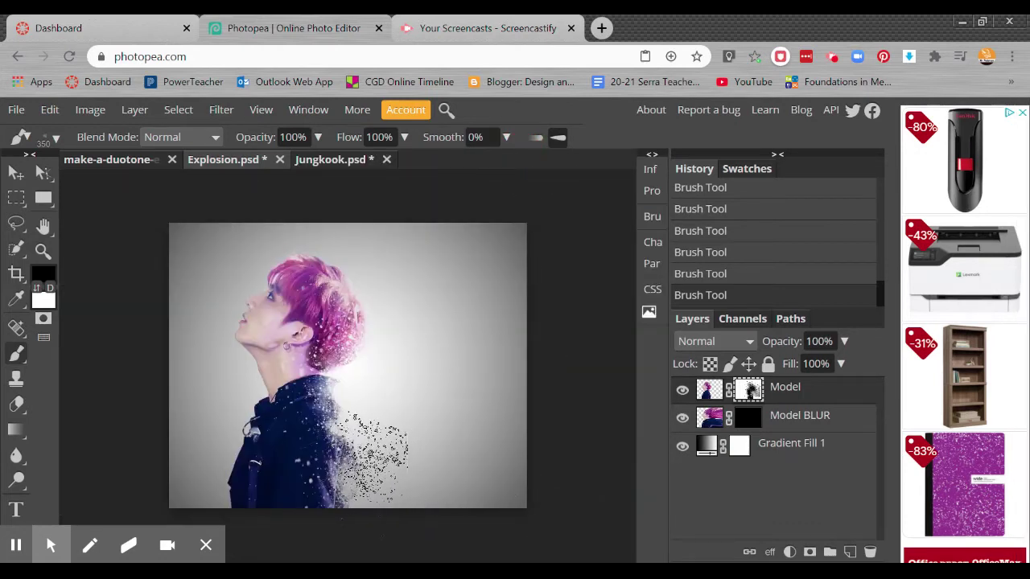
Erode the back of the hair and jacket with black splatter on the Model mask, toggling the Model layer's visibility to check it
click(345, 475)
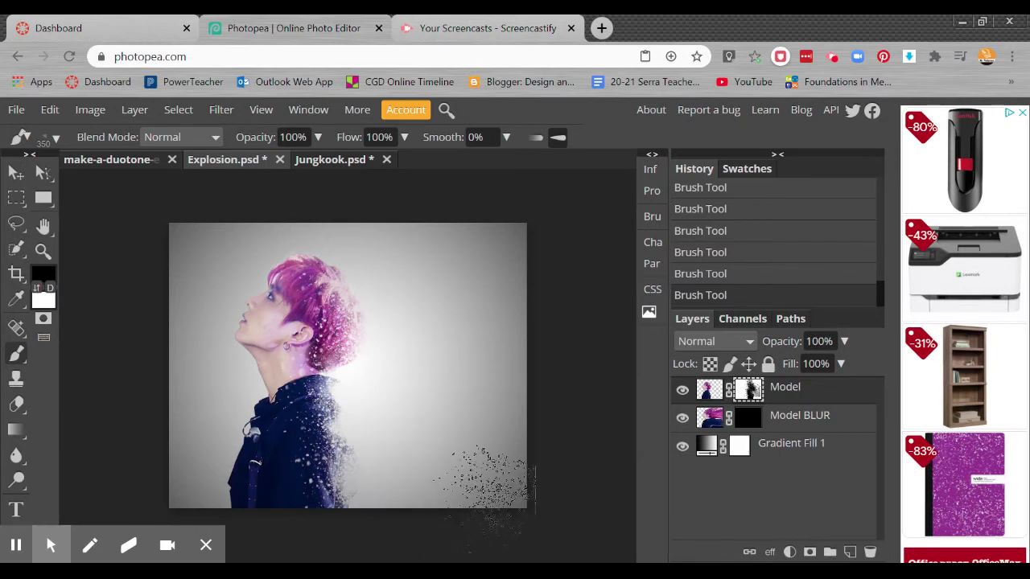
click(683, 390)
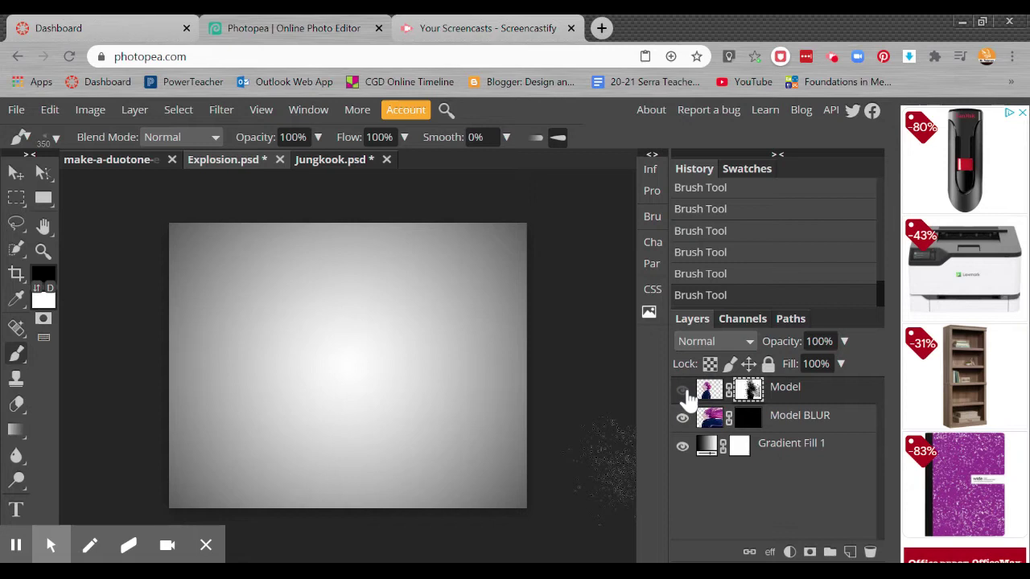
click(683, 390)
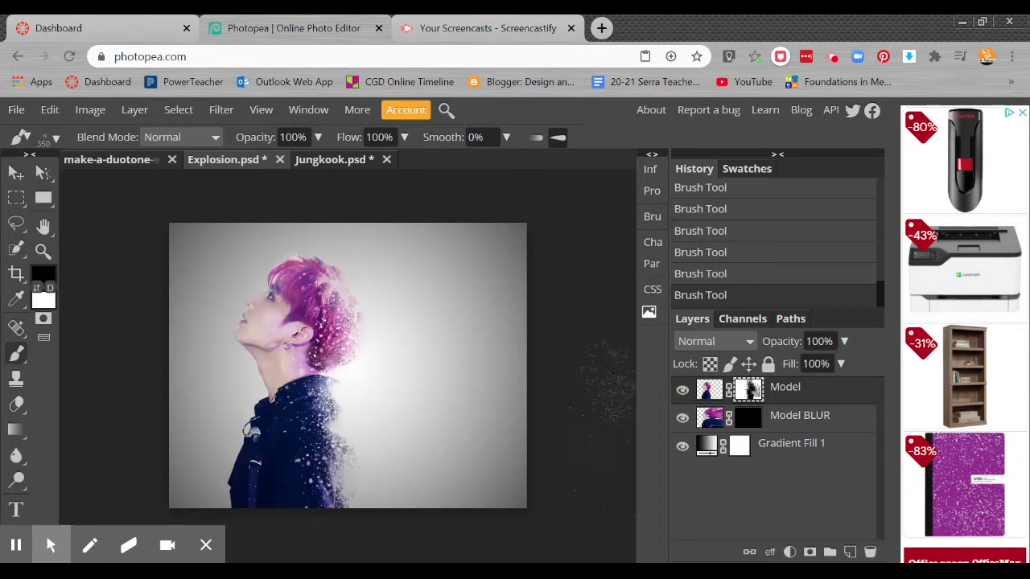
mouse_move(330, 451)
mouse_down()
mouse_move(354, 419)
mouse_move(422, 394)
mouse_move(410, 439)
mouse_up()
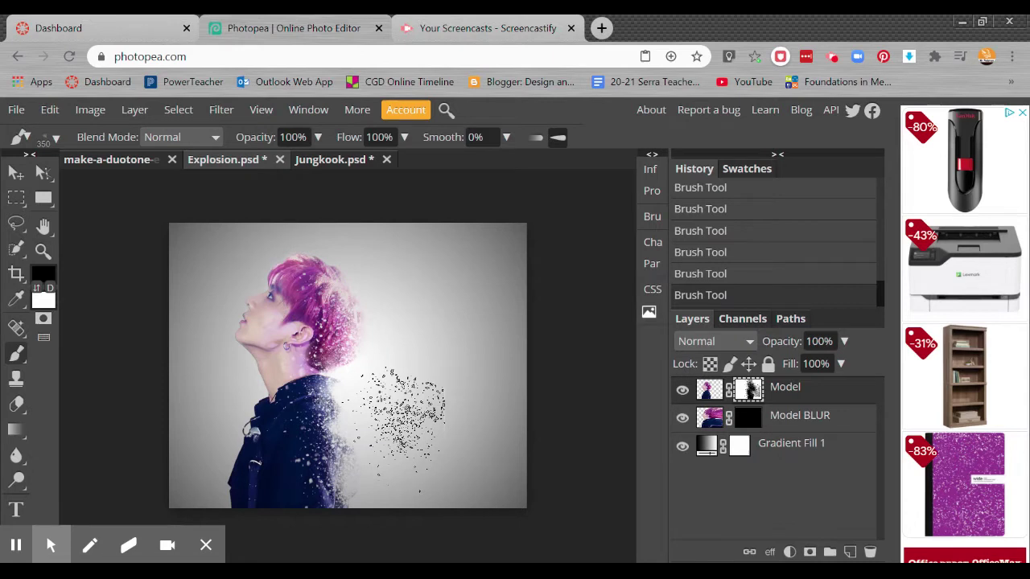
mouse_move(402, 402)
mouse_down()
mouse_move(386, 435)
mouse_move(411, 419)
mouse_move(379, 435)
mouse_up()
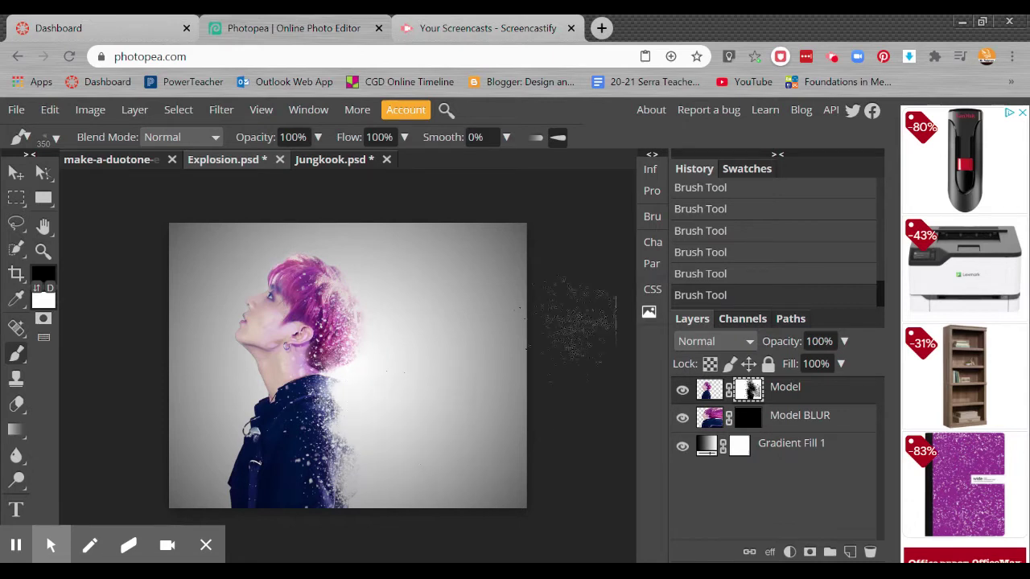
Rotate the splatter brush tip to 220° and collapse the brush settings
click(654, 219)
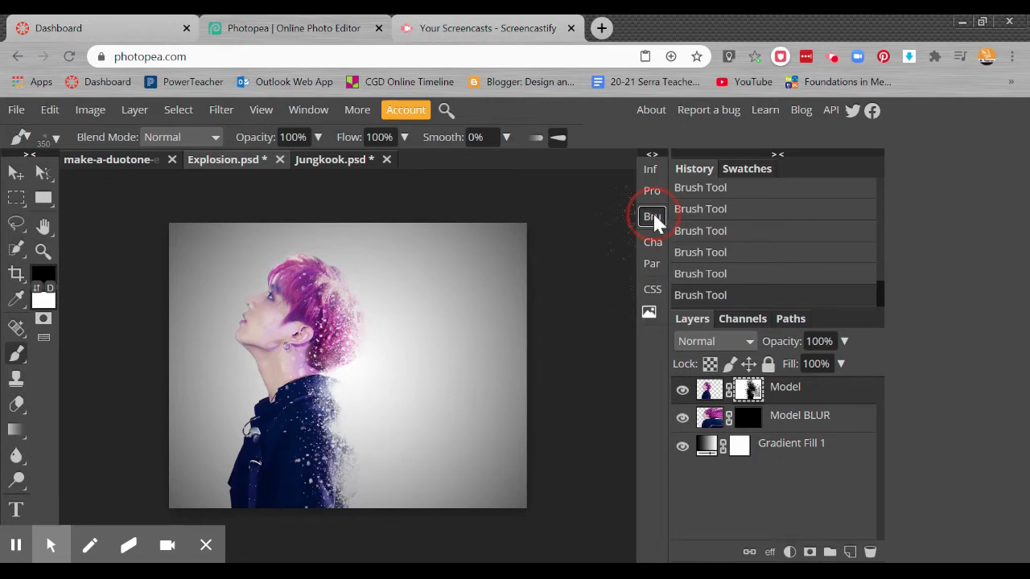
click(655, 217)
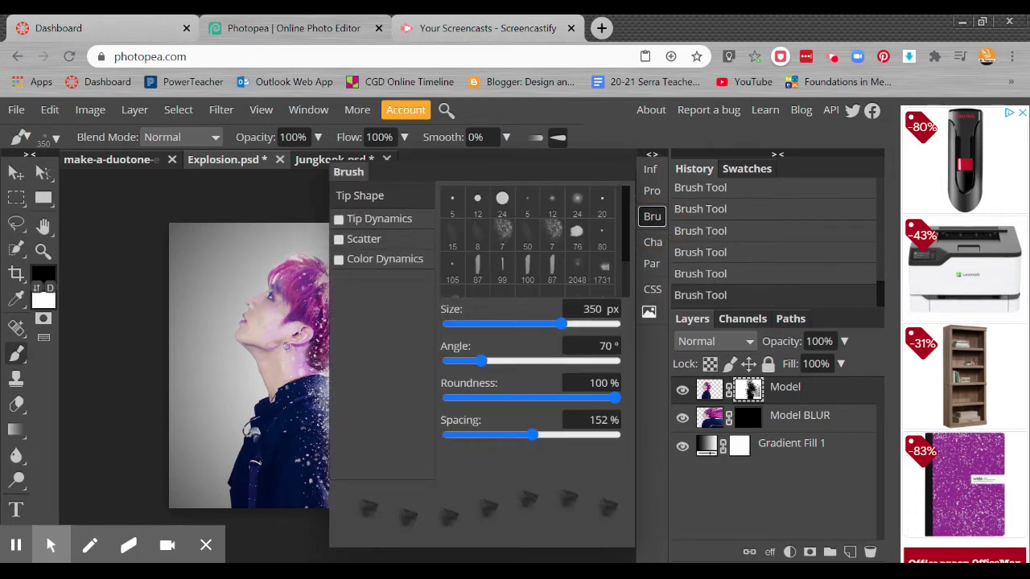
click(618, 351)
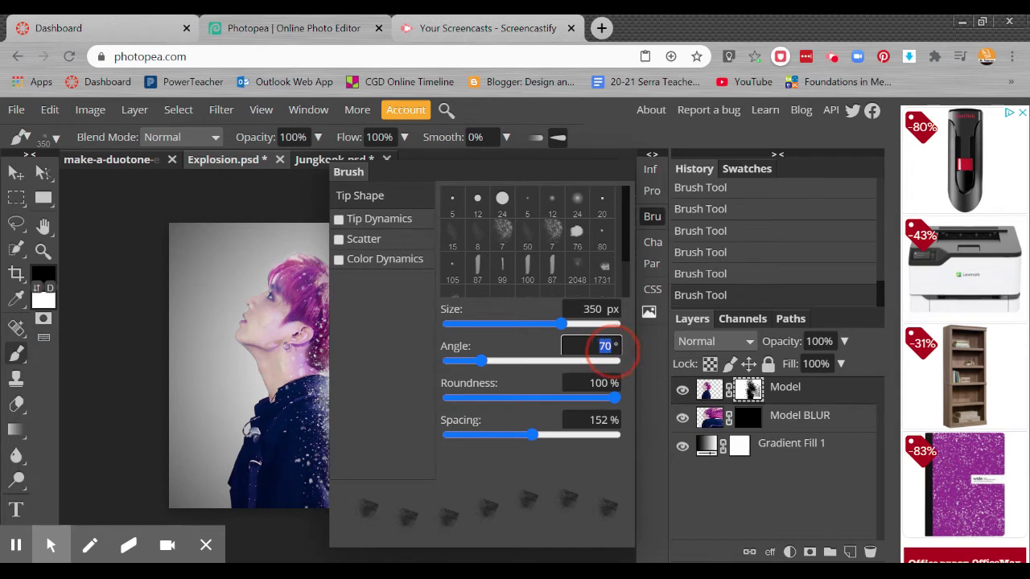
text(140)
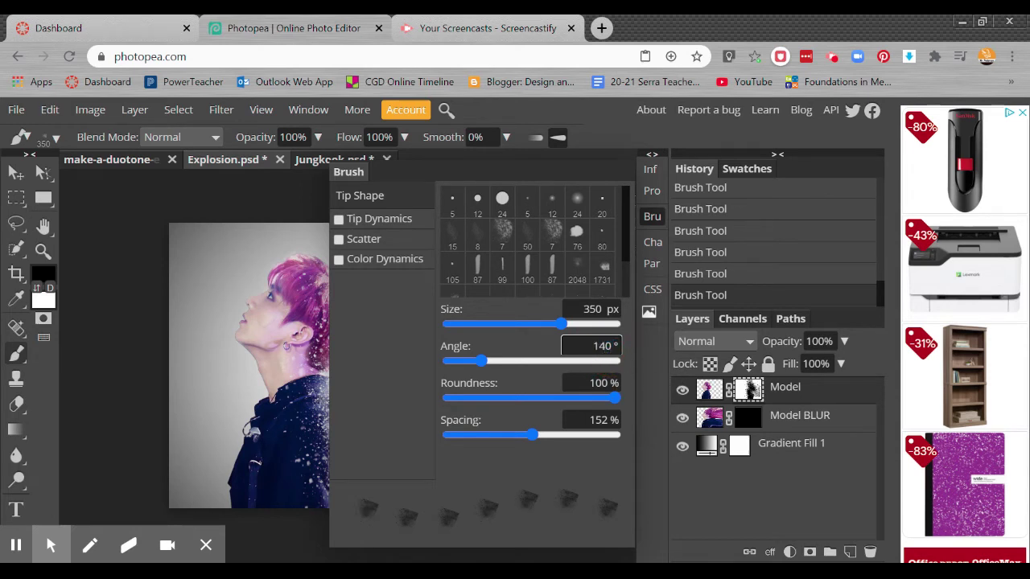
click(595, 383)
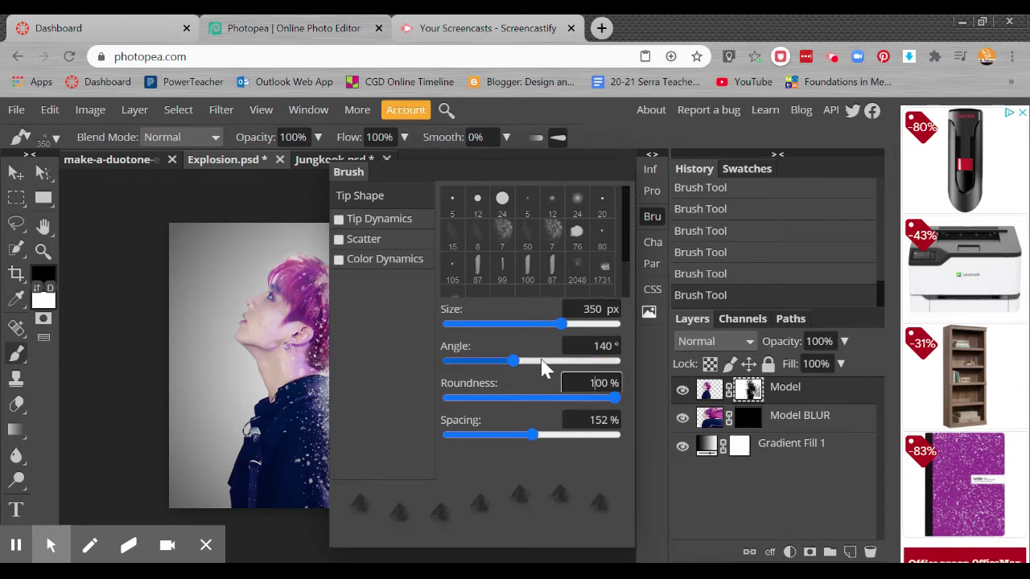
click(600, 346)
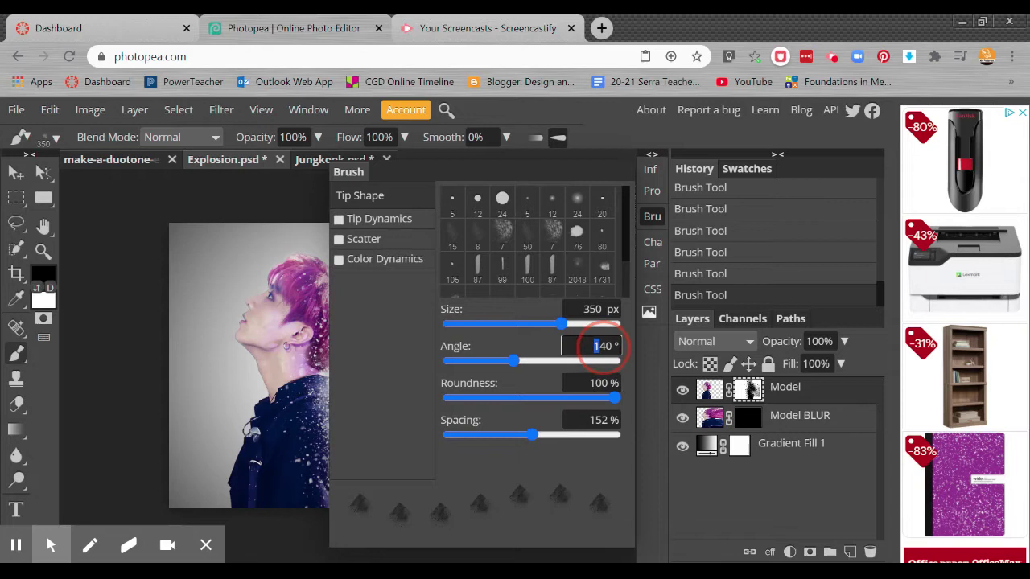
text(220)
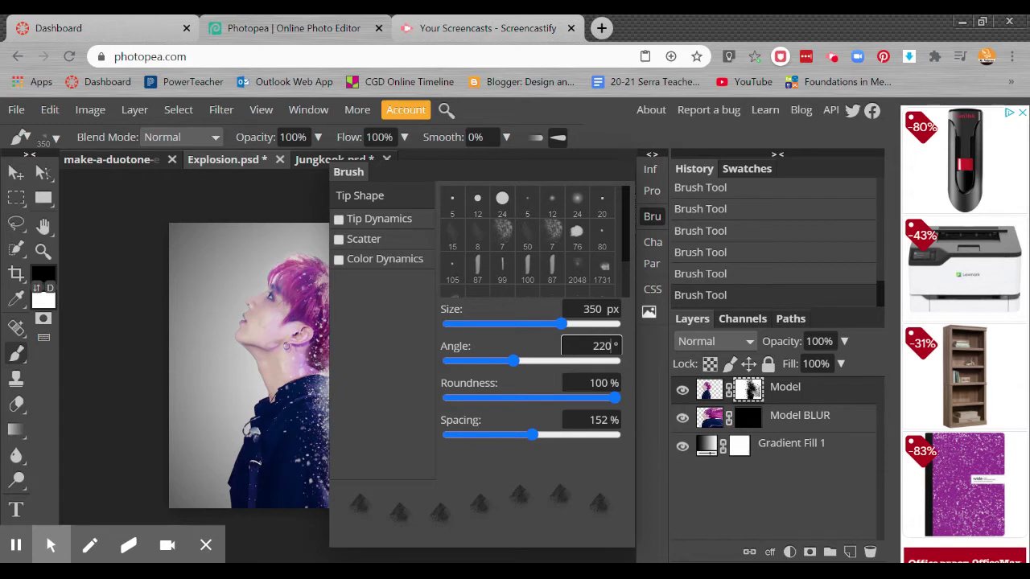
key(Tab)
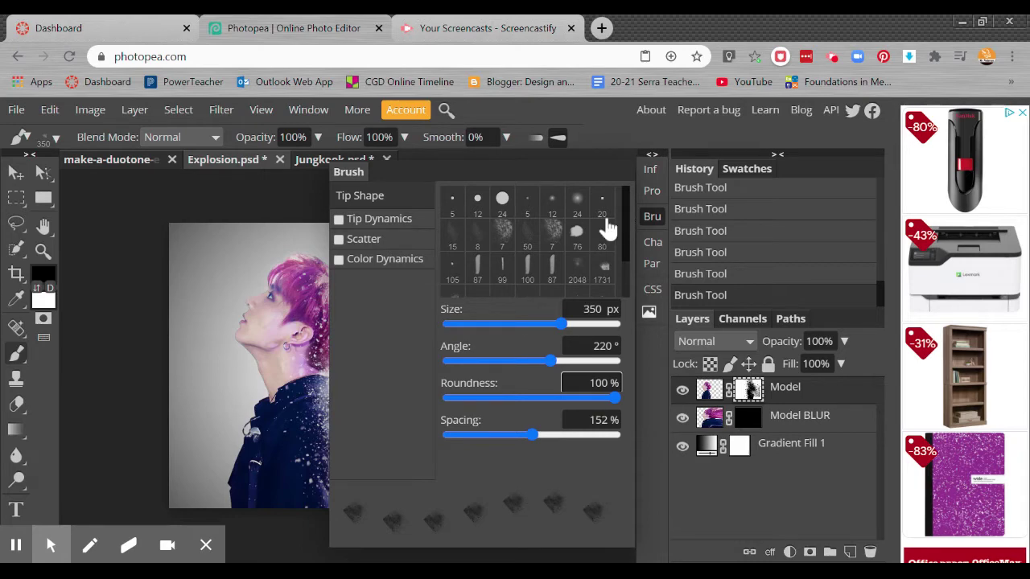
click(652, 154)
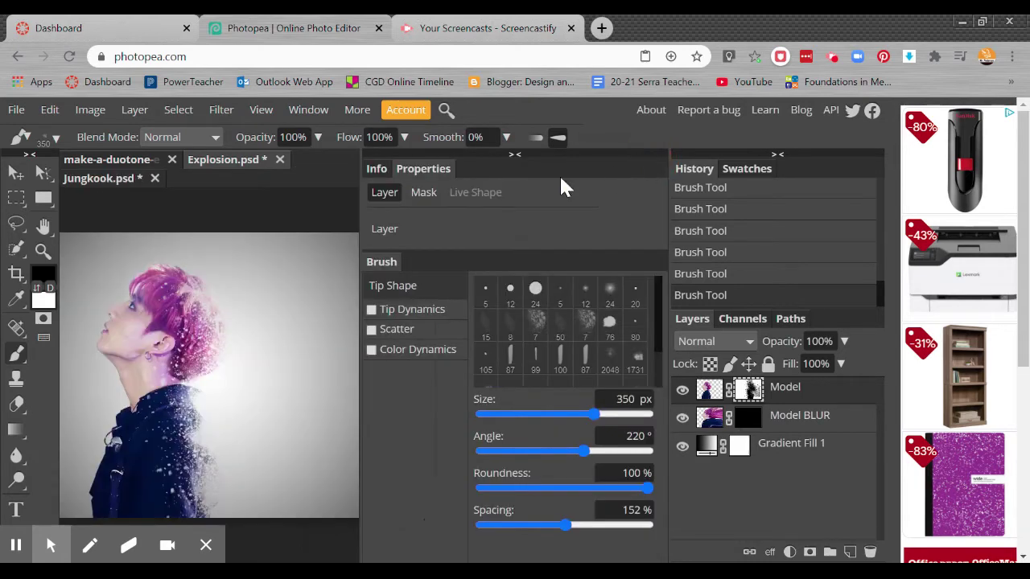
click(515, 156)
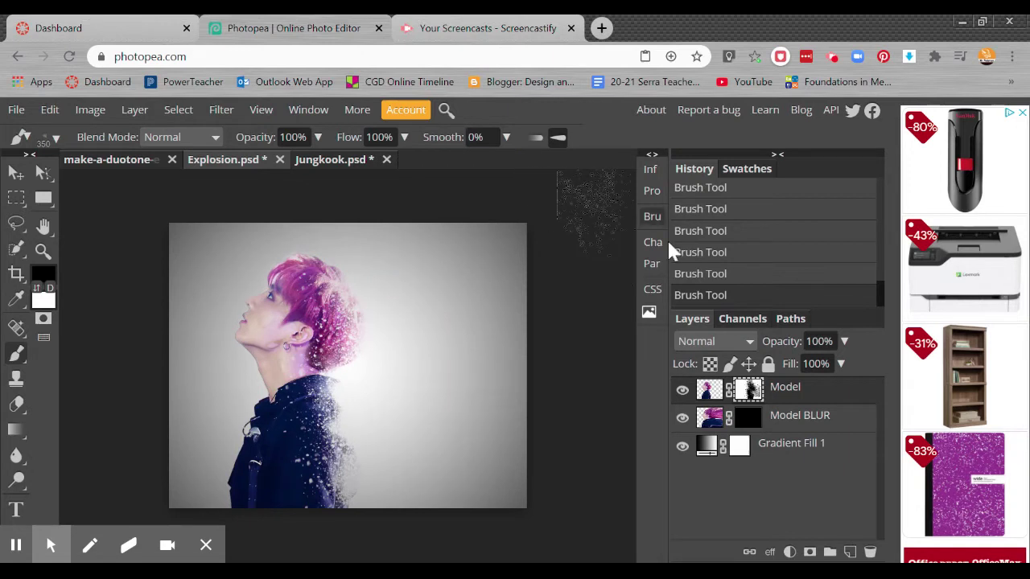
Stamp white splatter on the Model BLUR mask behind the head with the brush at 400 px
click(748, 424)
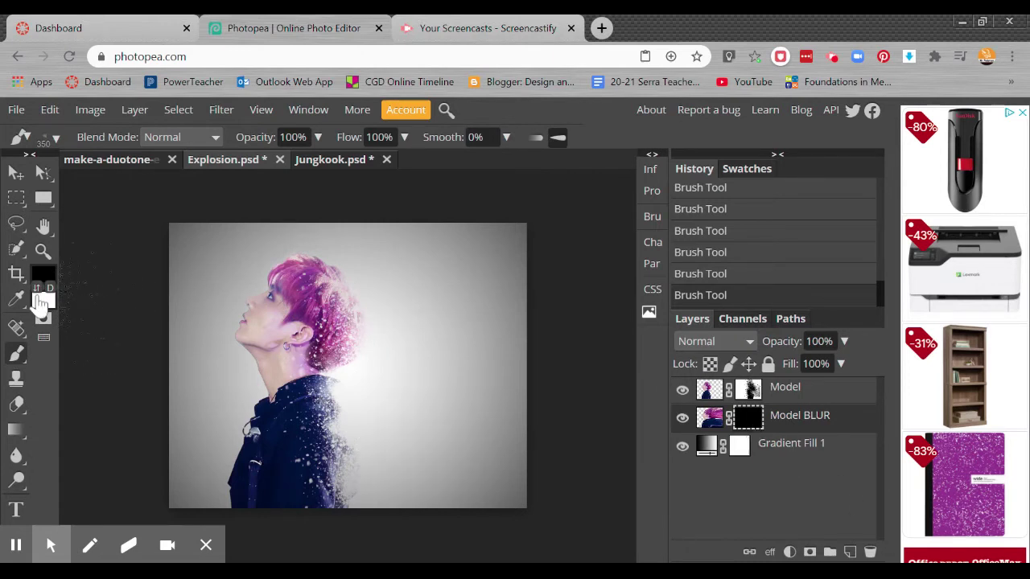
click(36, 287)
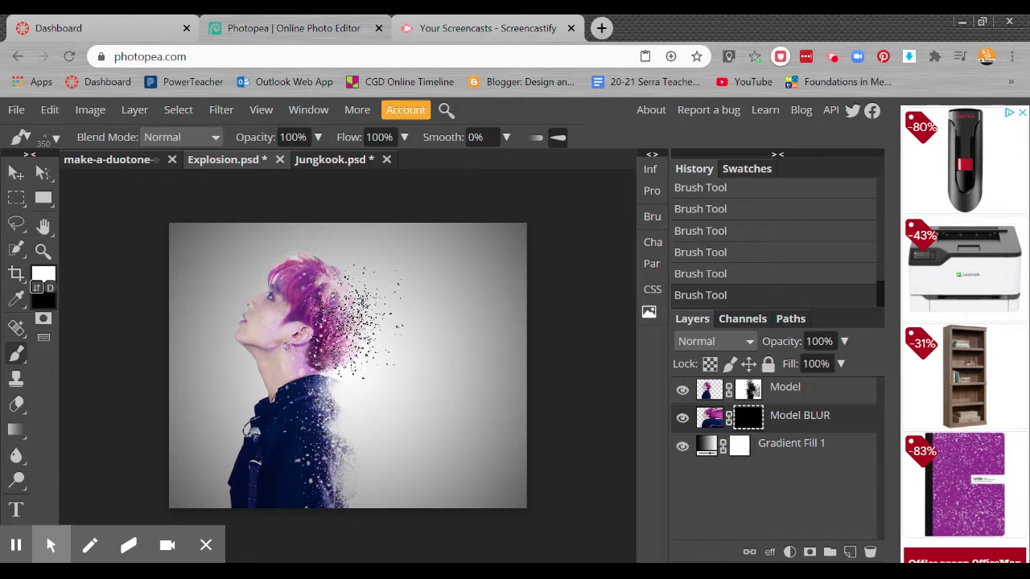
key(])
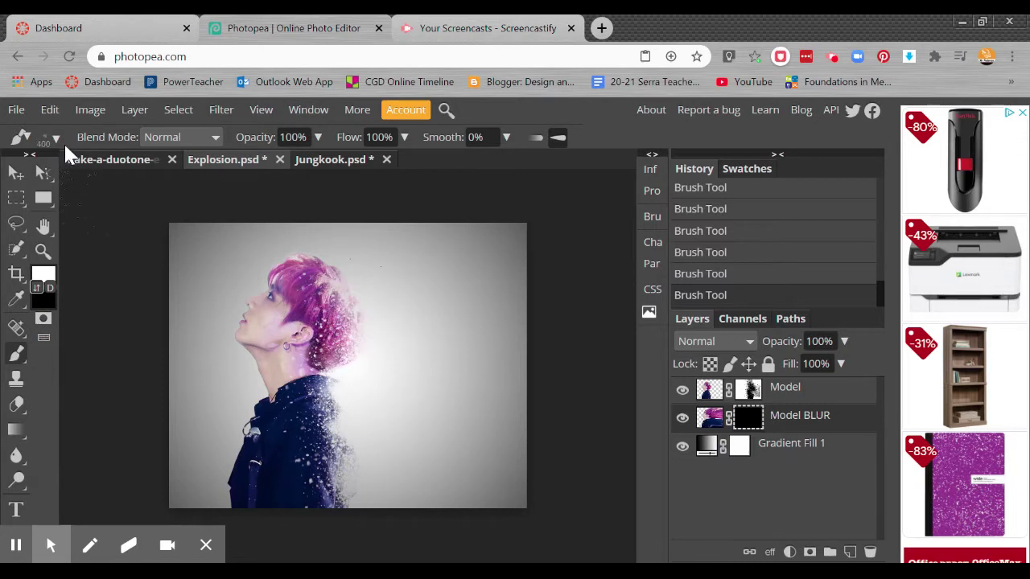
key(ctrl+z)
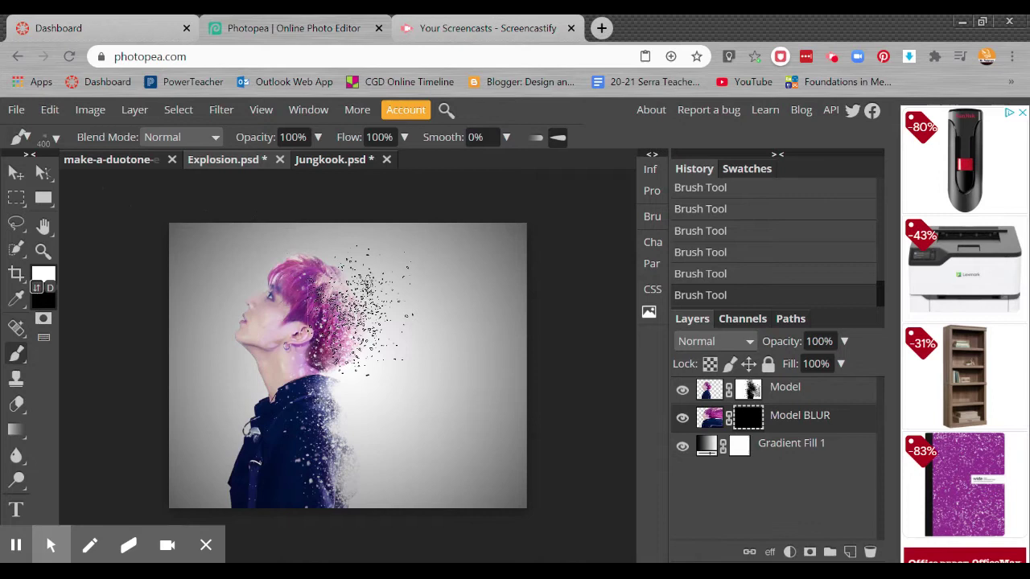
click(360, 311)
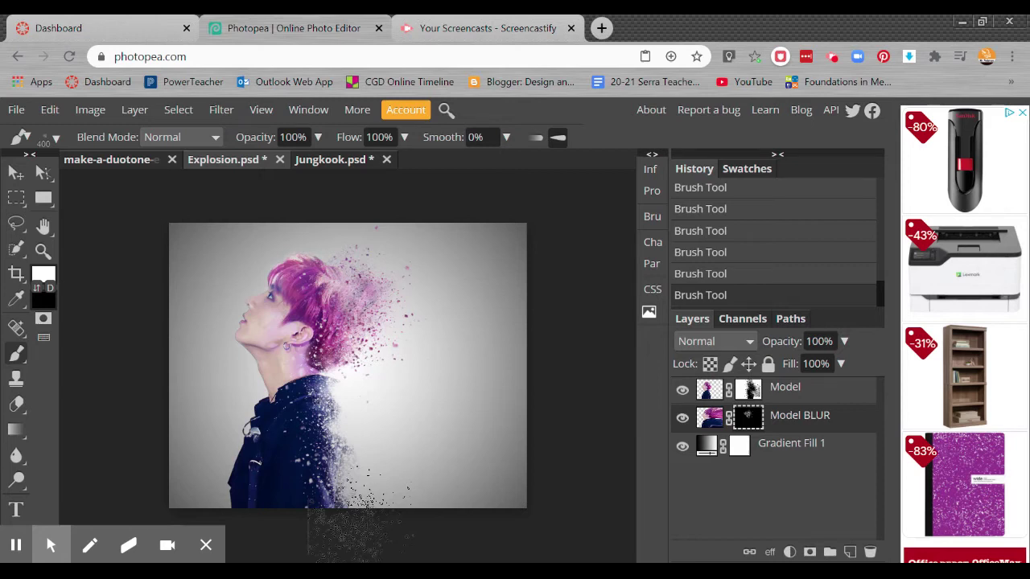
Enlarge the splatter brush to 800 px, try a white stamp on the empty background behind the jacket, and undo it
key(bracketright)
key(bracketright)
key(bracketright)
key(bracketright)
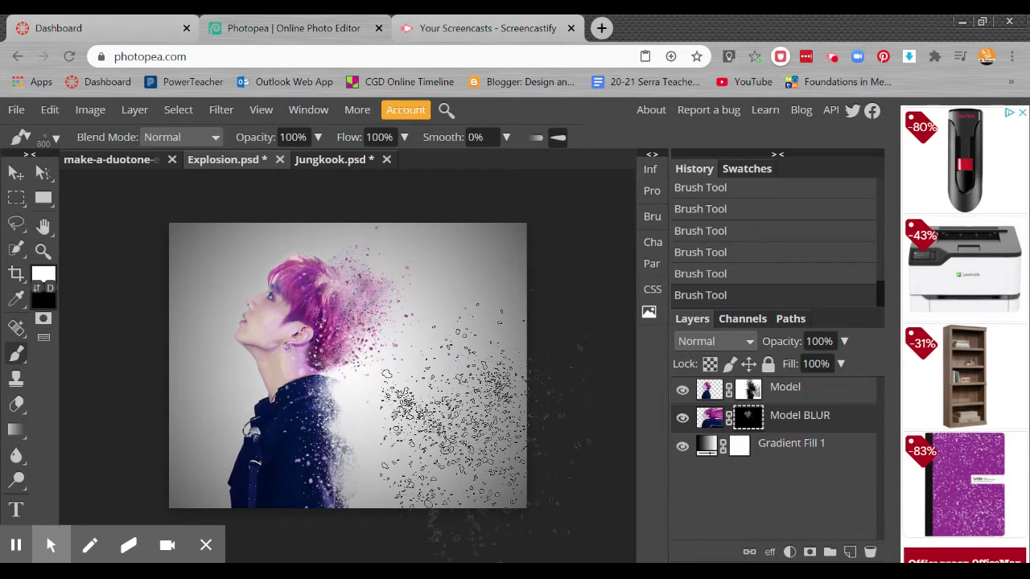
click(475, 422)
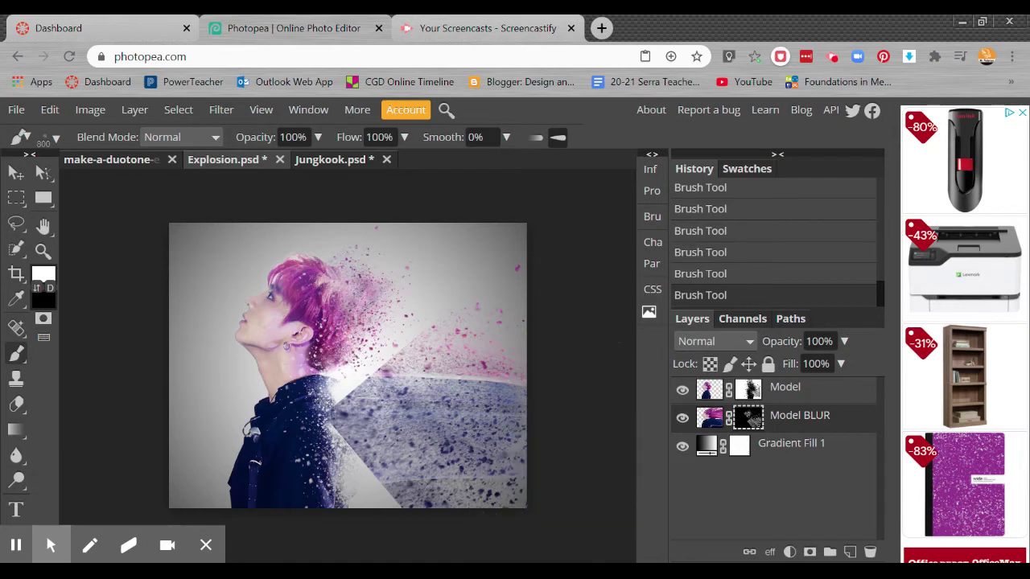
key(ctrl+z)
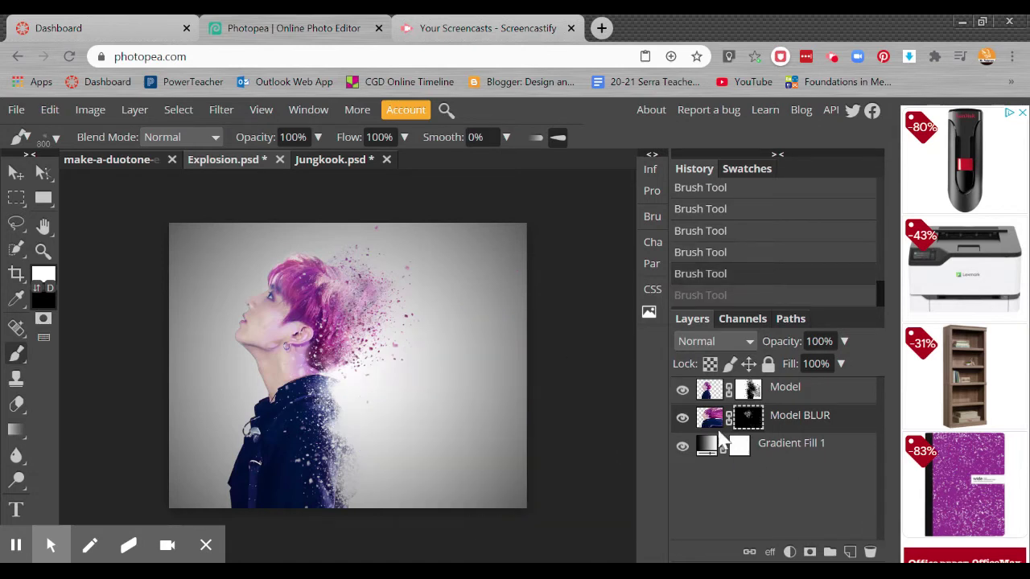
Lower the brush opacity to 60% and stamp white splatter on the Model BLUR mask behind the jacket and above the head
click(318, 137)
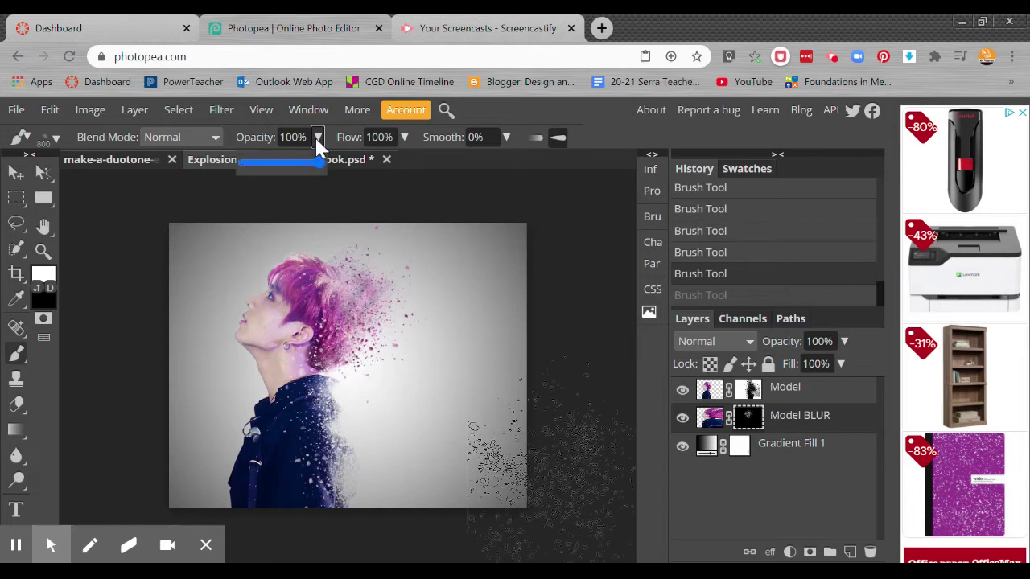
drag(320, 158, 288, 165)
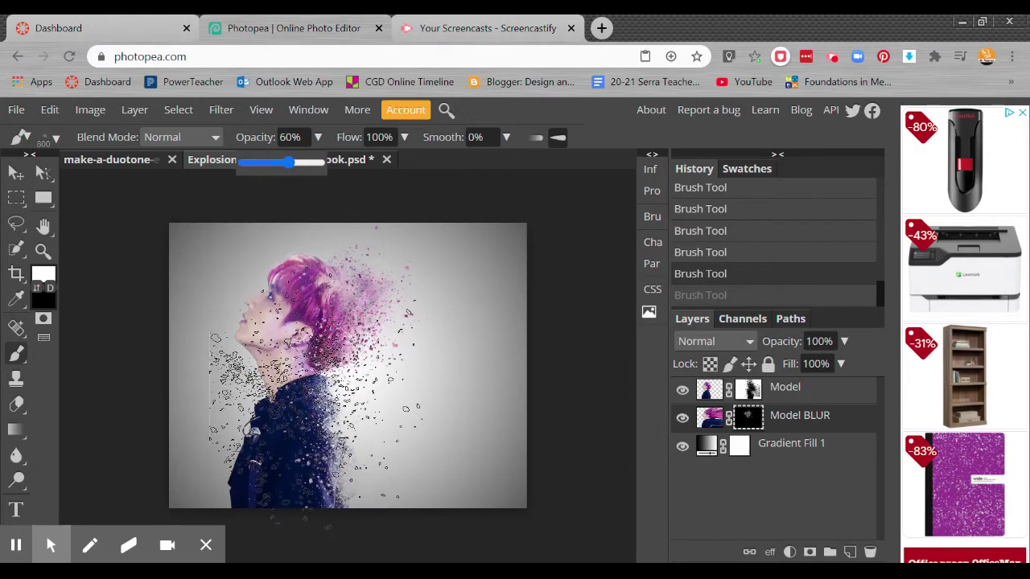
key(ctrl+shift+z)
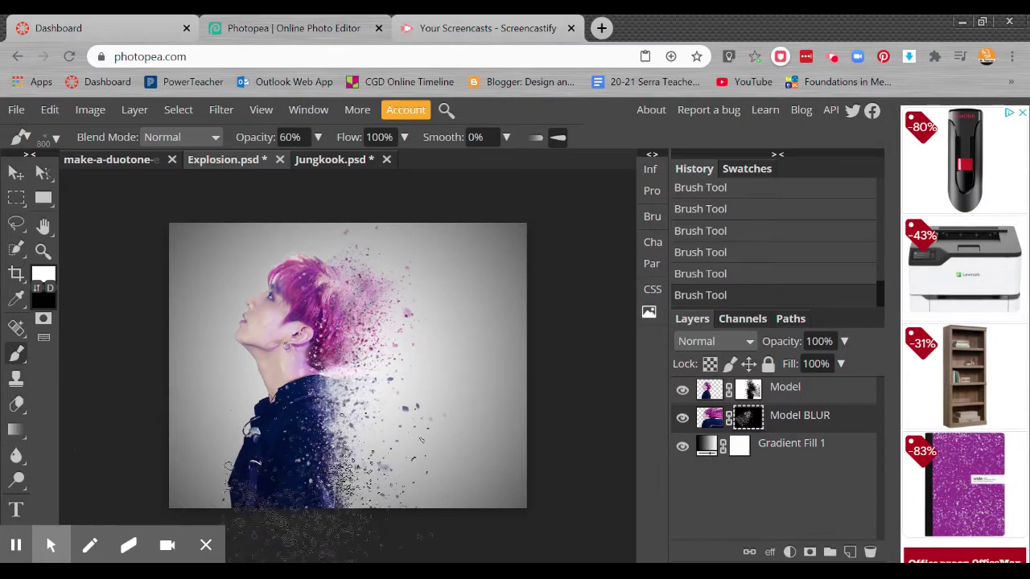
click(385, 536)
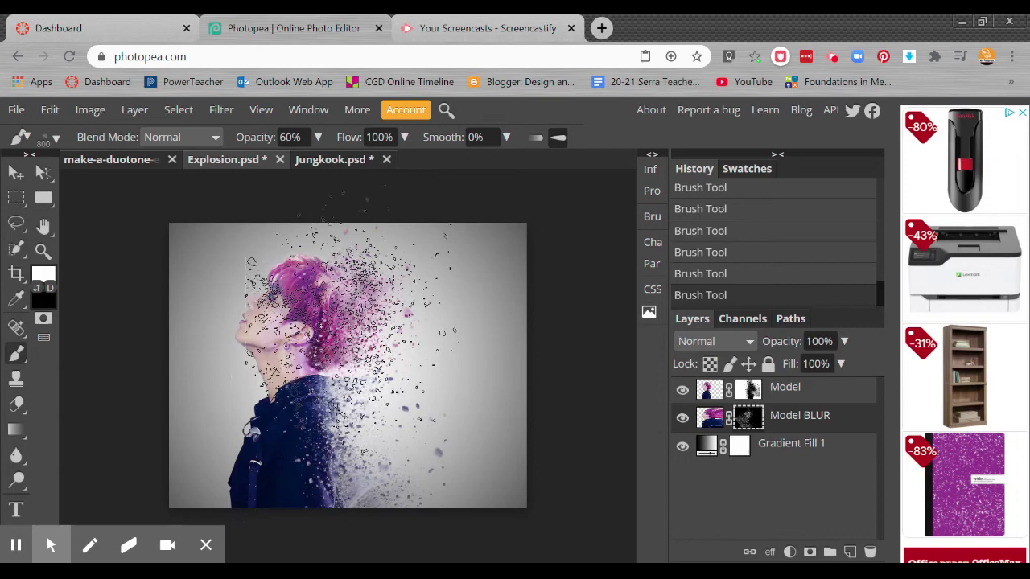
drag(427, 246, 391, 236)
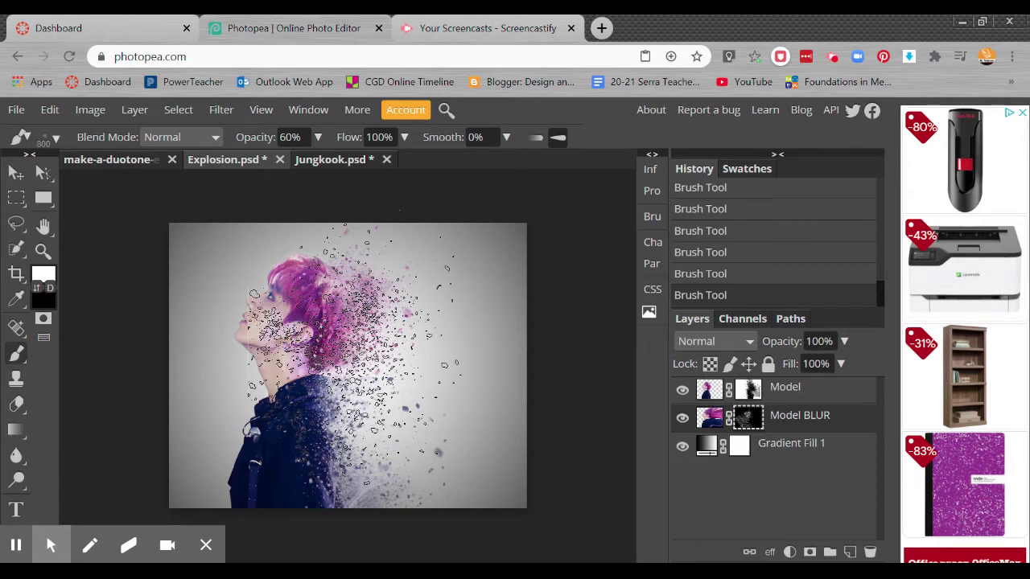
Try a white splatter stamp behind the body with the brush at 1100 px and undo it
key(bracketright)
key(bracketright)
key(bracketright)
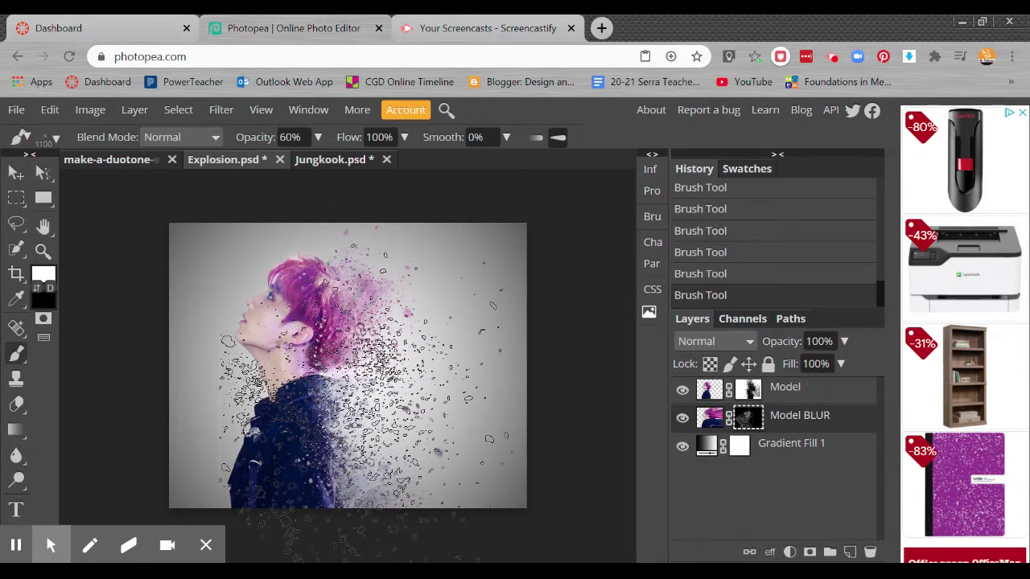
click(364, 399)
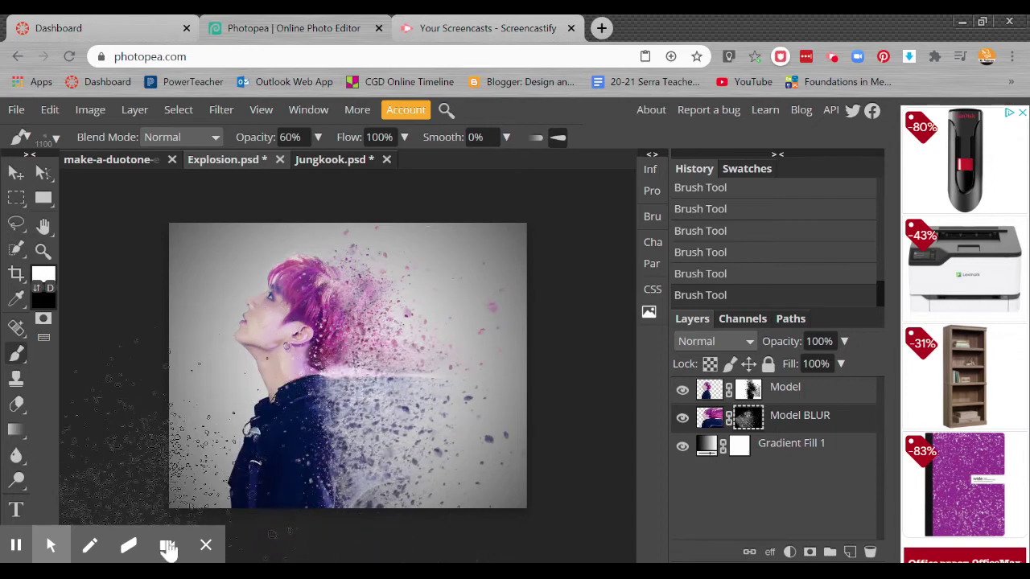
mouse_move(166, 547)
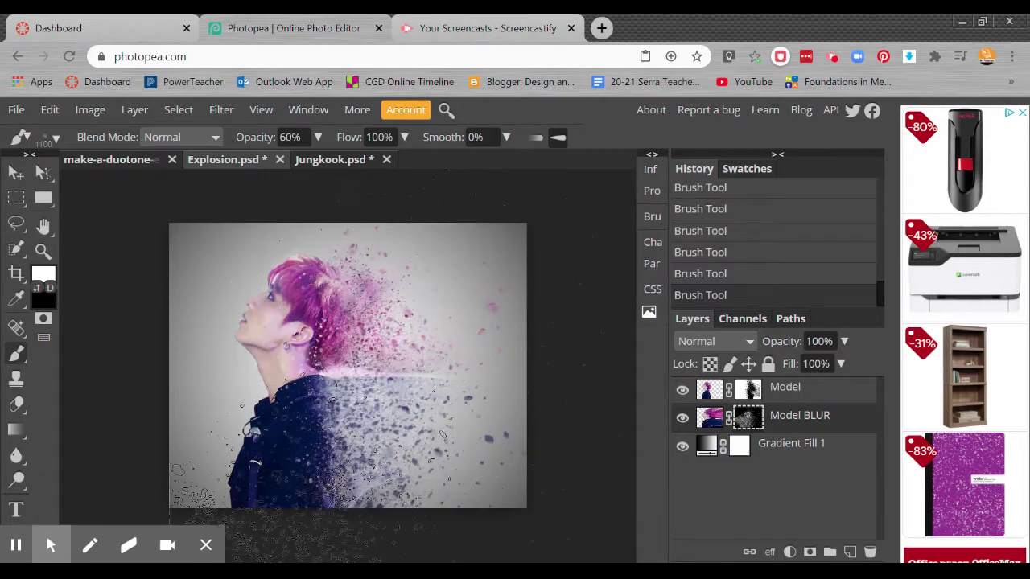
key(ctrl+z)
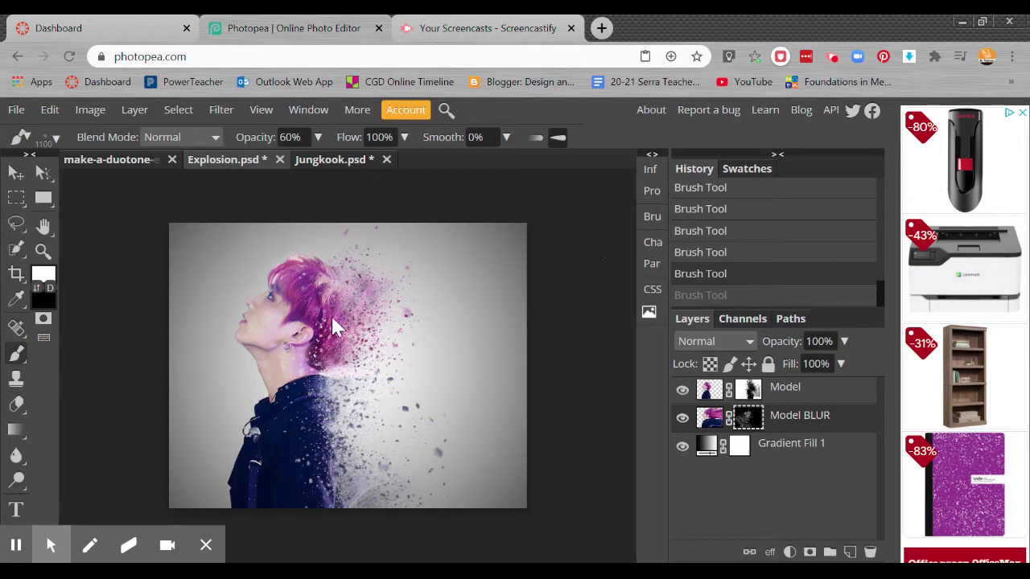
Set the splatter brush spacing to 88% and its tip angle to 175°
click(653, 219)
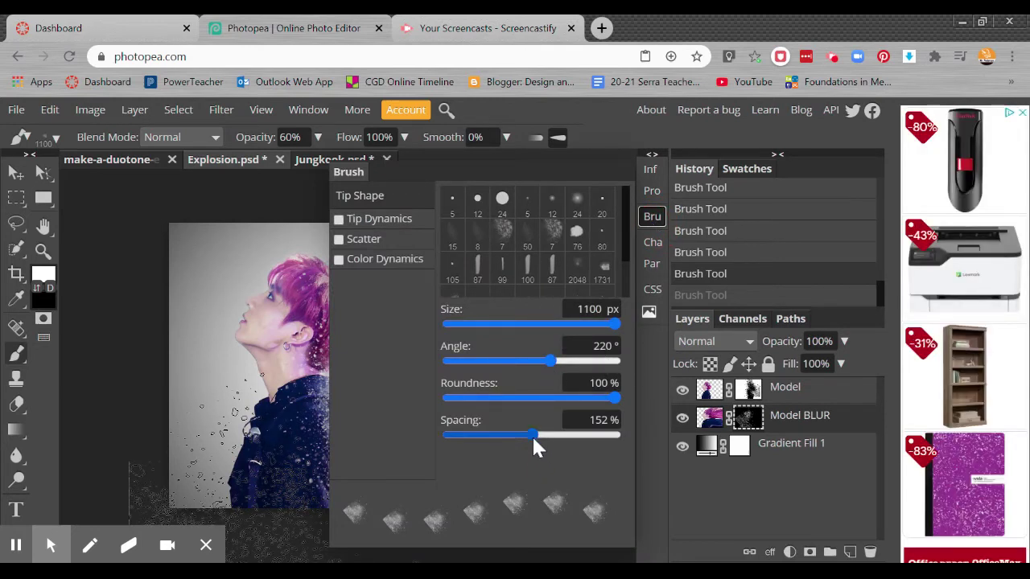
click(532, 439)
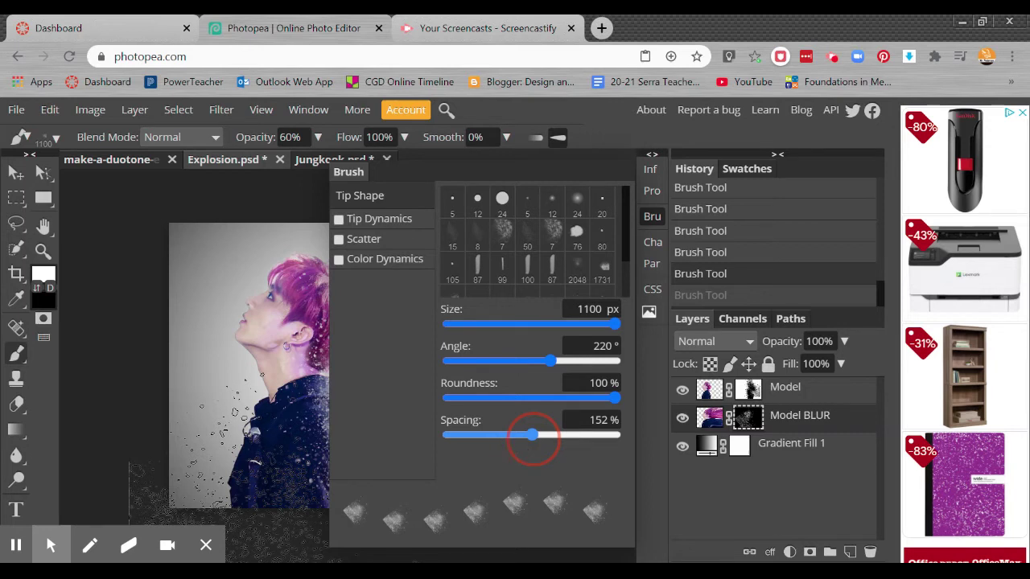
drag(532, 436, 531, 436)
drag(532, 435, 497, 434)
double_click(616, 346)
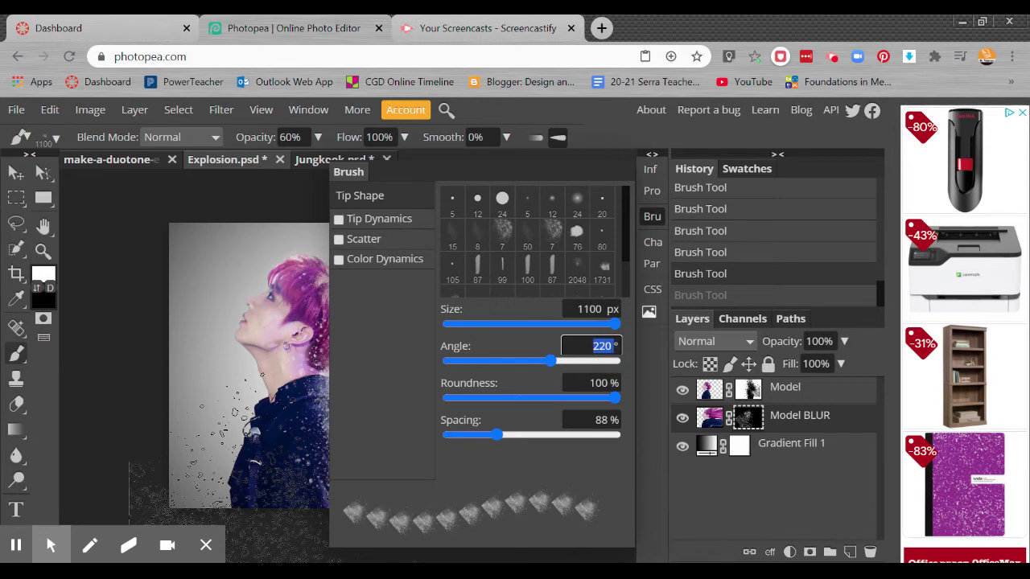
text(175)
key(Return)
Set the splatter brush tip's roundness to 91% and angle to 260°, and collapse the brush settings
click(602, 383)
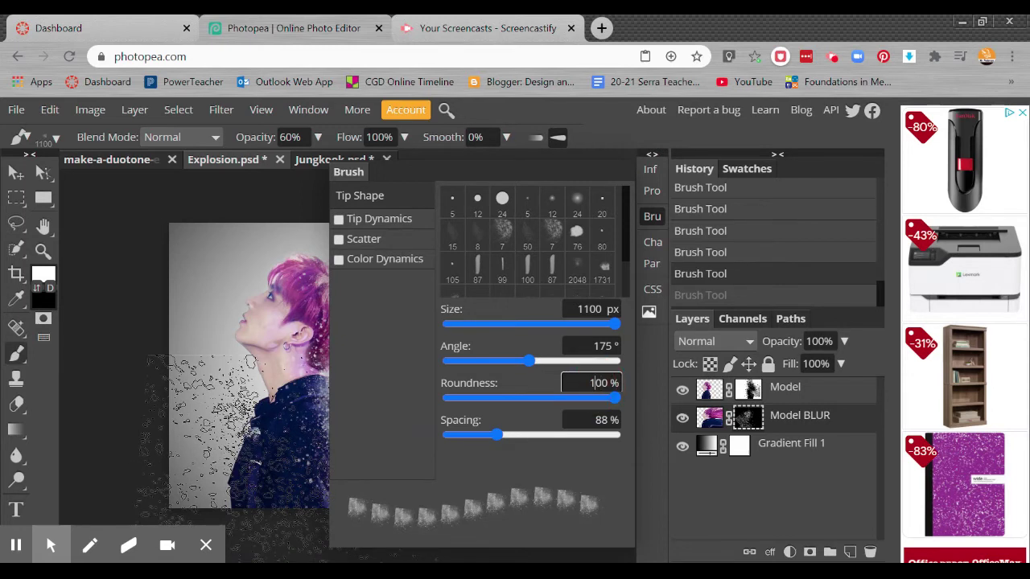
click(602, 344)
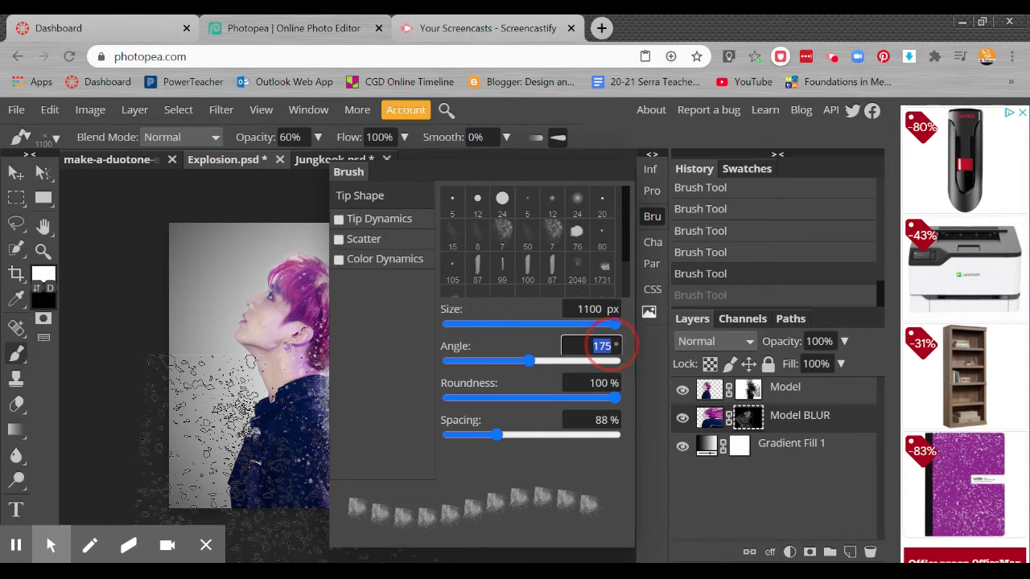
key(BackSpace)
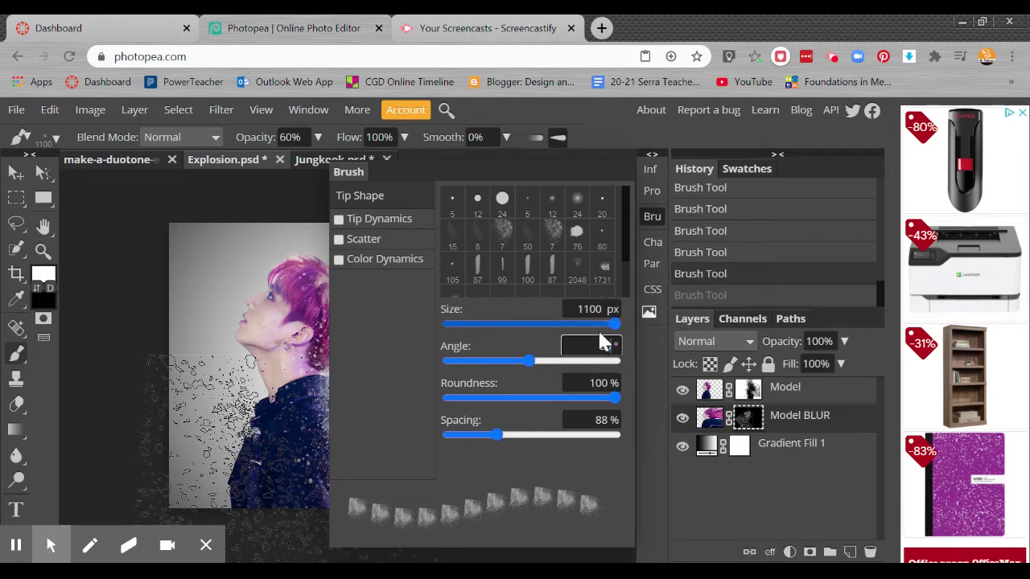
text(260)
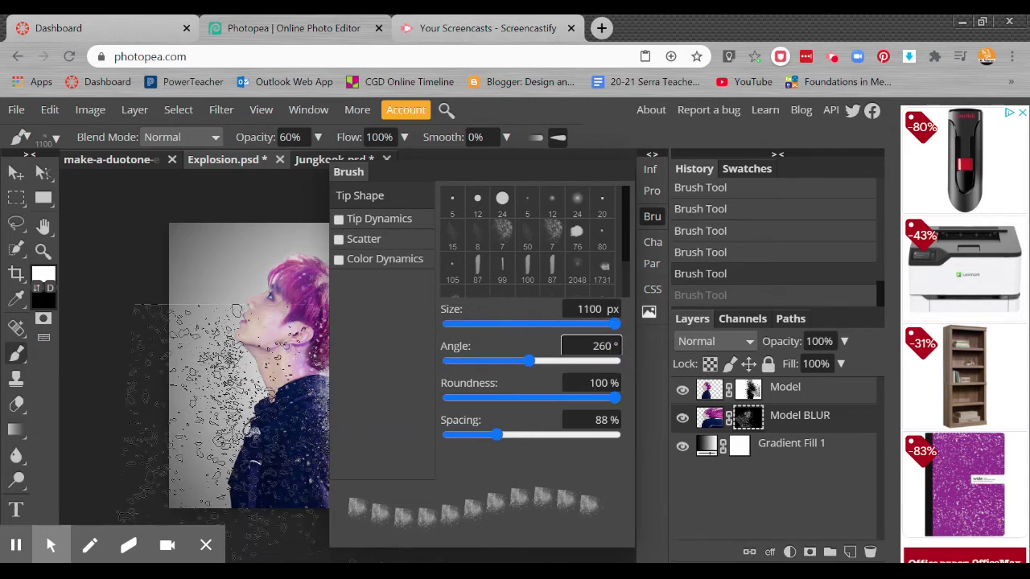
drag(600, 398, 593, 397)
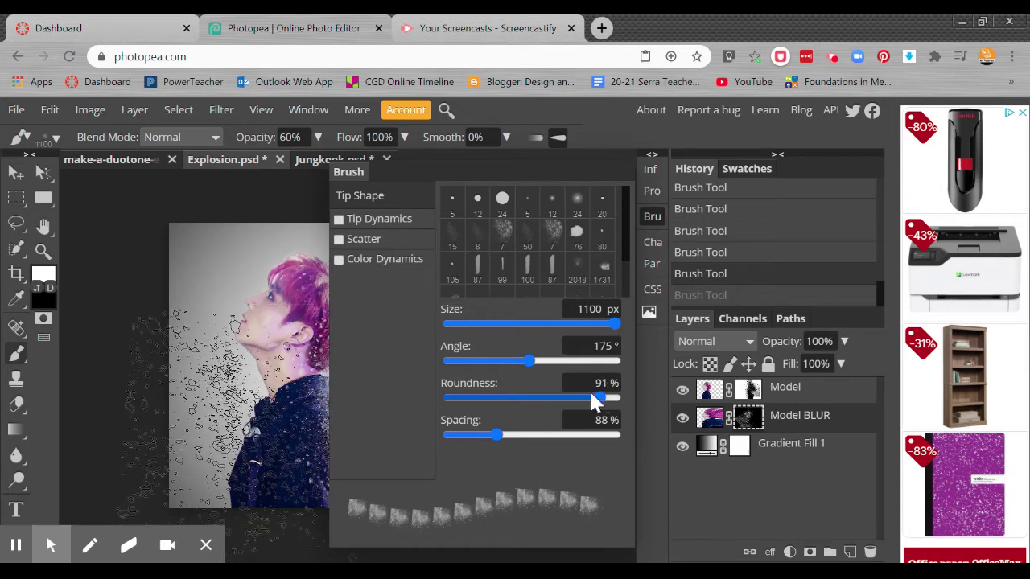
click(603, 346)
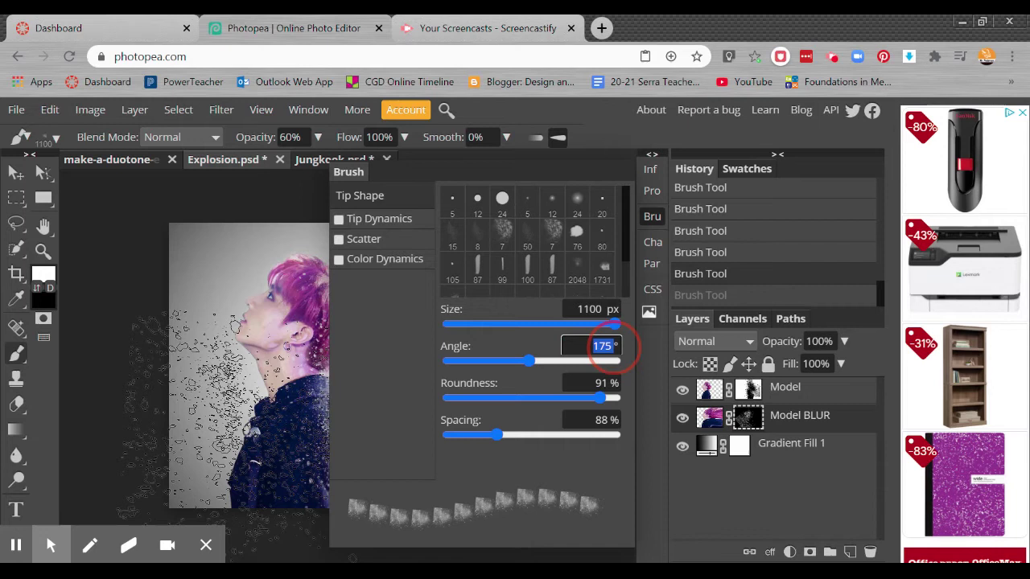
text(260)
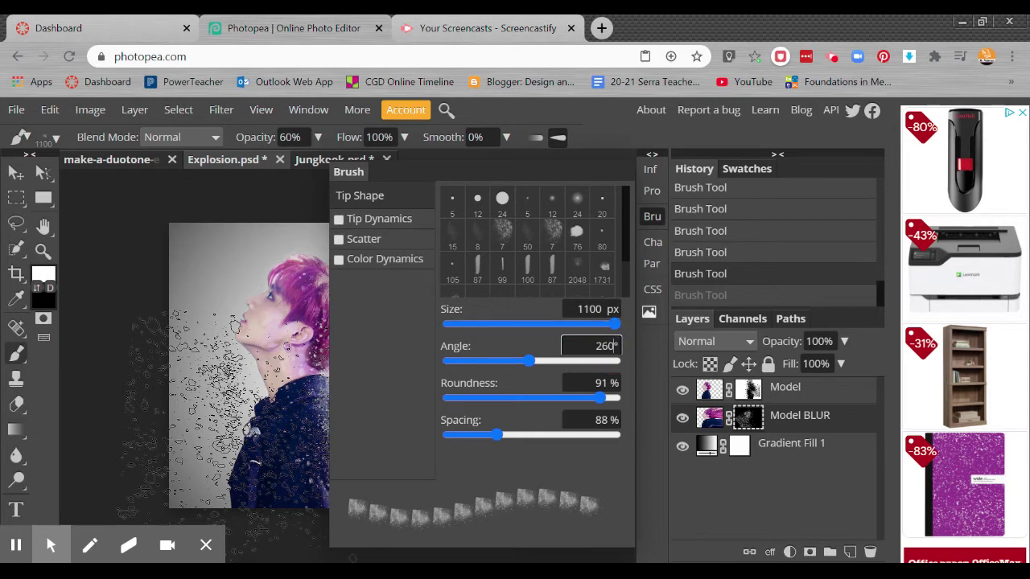
key(Return)
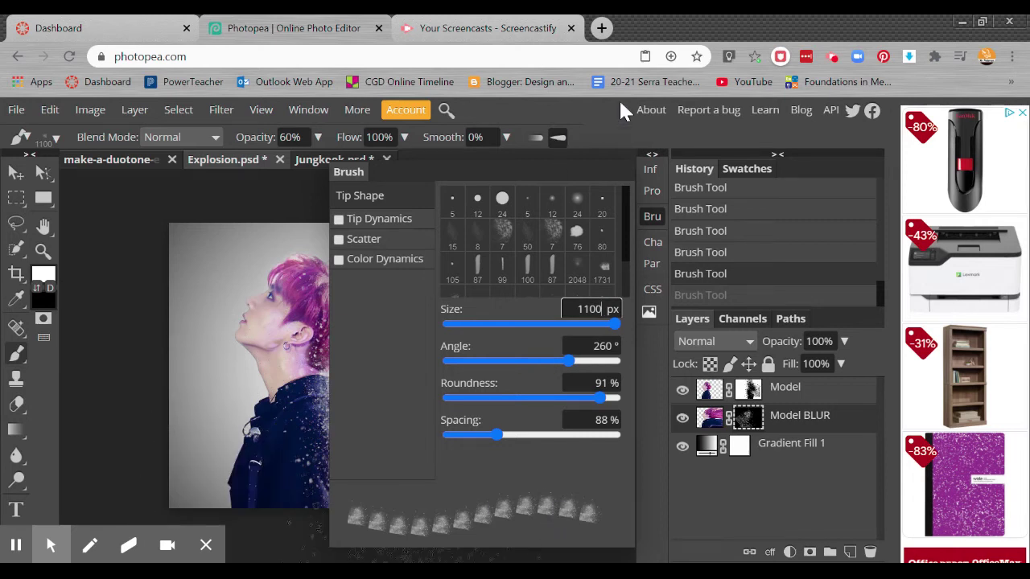
click(652, 155)
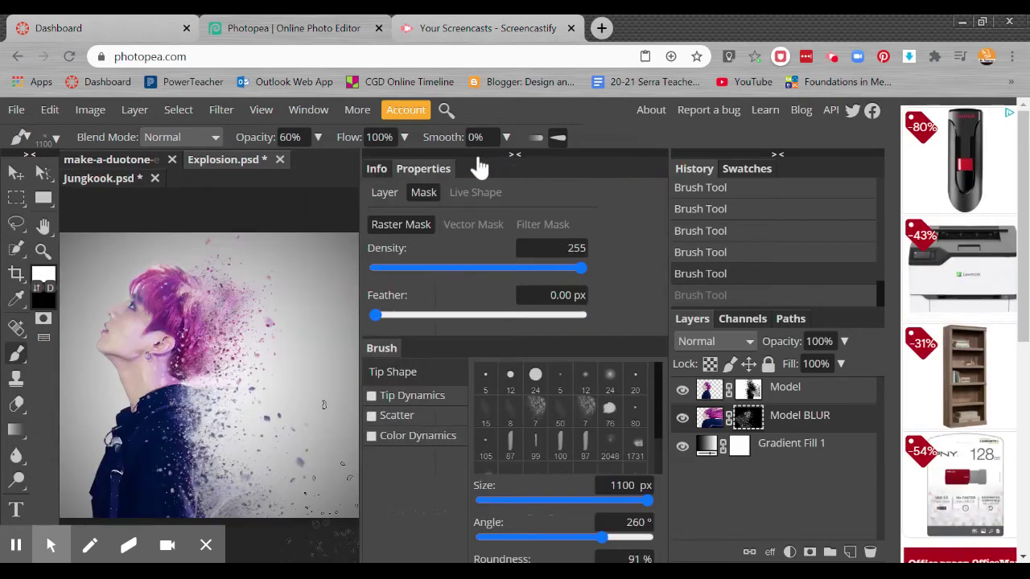
click(517, 156)
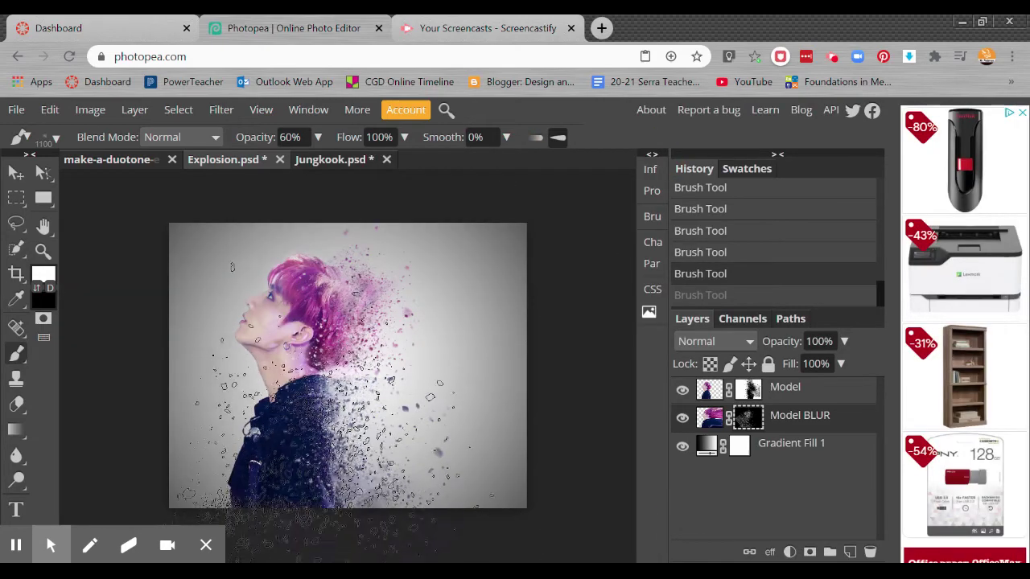
Stamp white splatter behind the lower jacket with the brush at 700 px, and undo a final stamp tried at the canvas edge behind the model
key(bracketleft)
key(bracketleft)
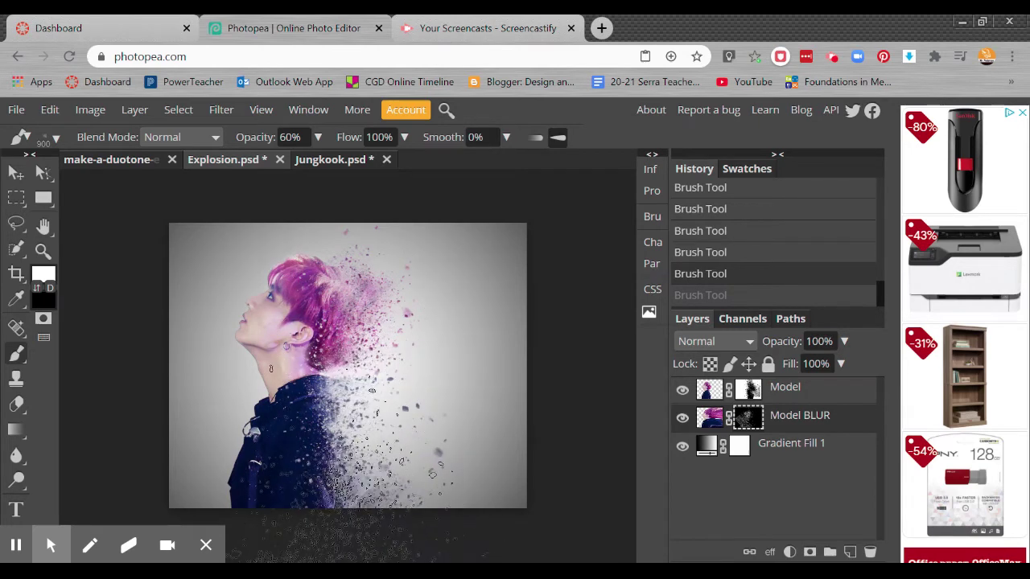
key(bracketleft)
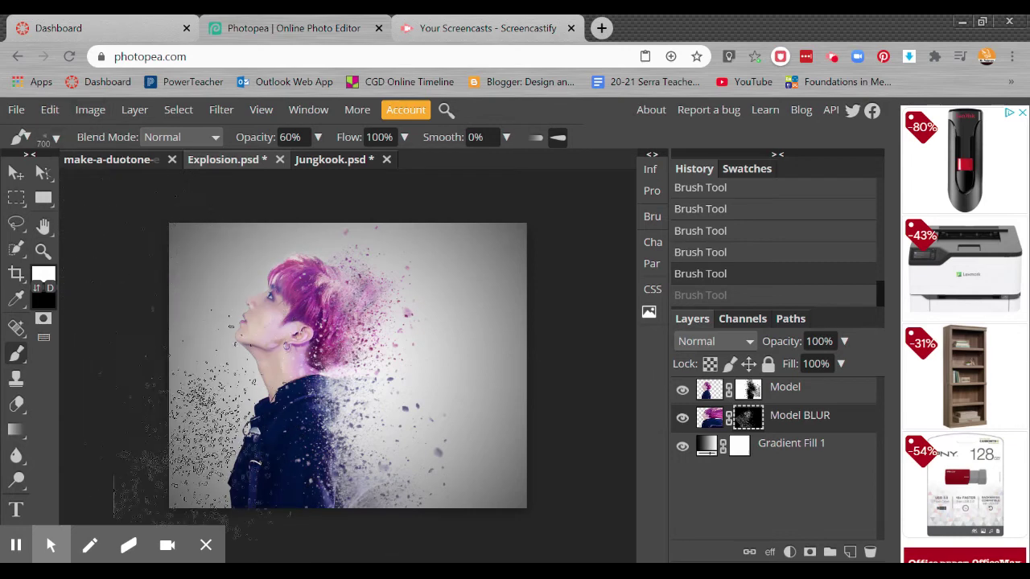
key(bracketleft)
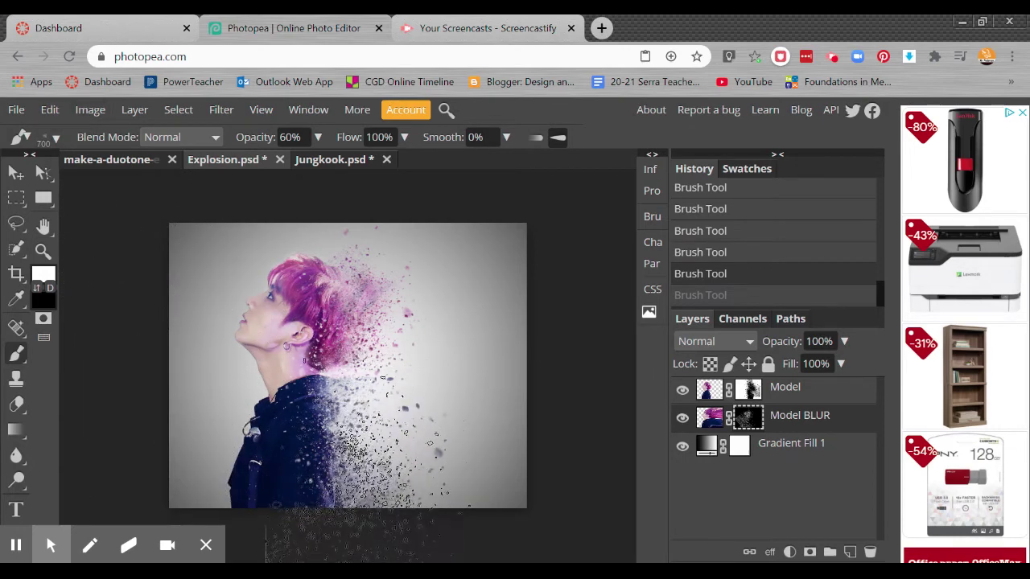
click(369, 462)
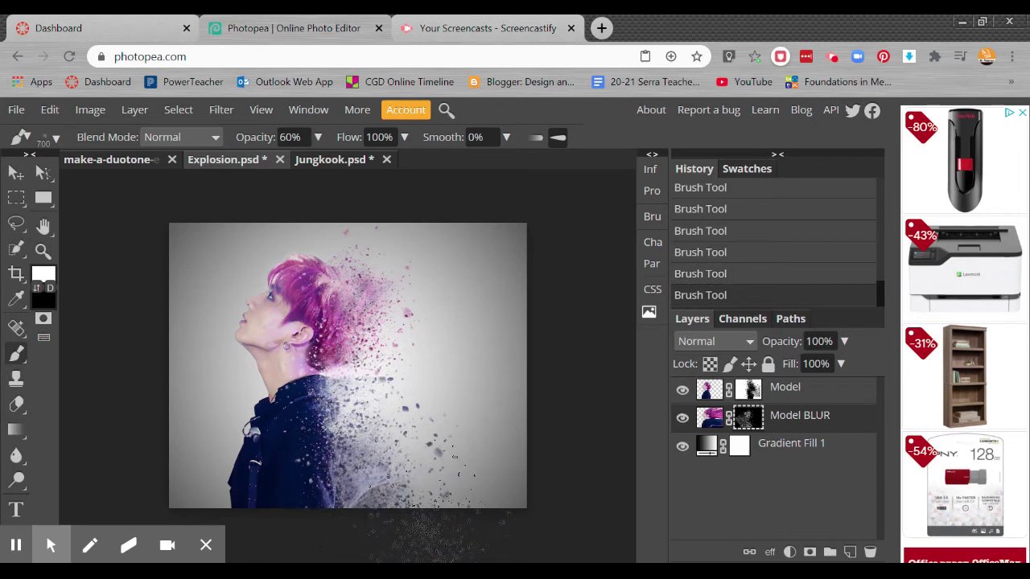
drag(450, 535, 460, 535)
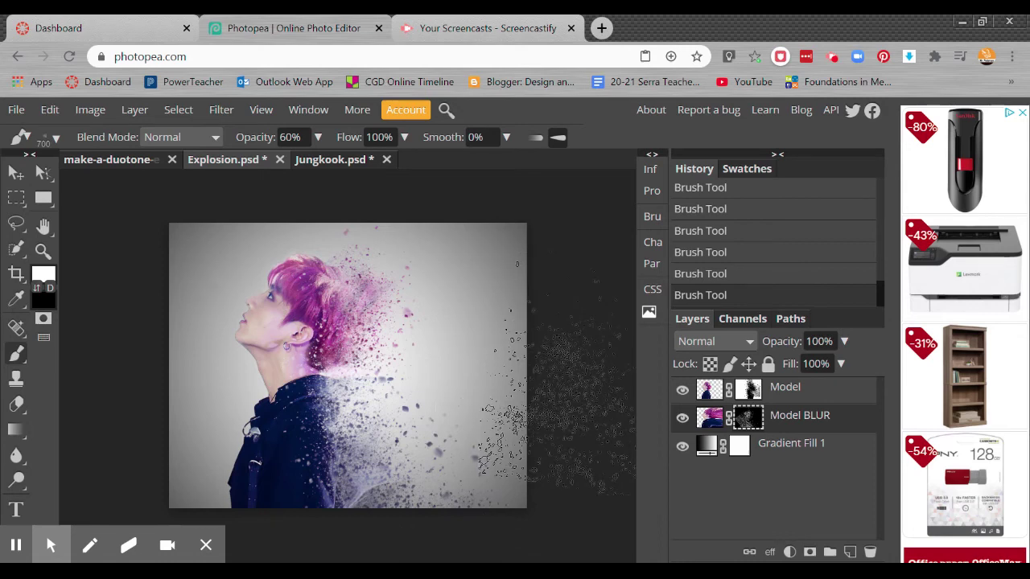
mouse_move(564, 378)
mouse_down()
mouse_move(567, 431)
mouse_move(554, 362)
mouse_move(558, 375)
mouse_up()
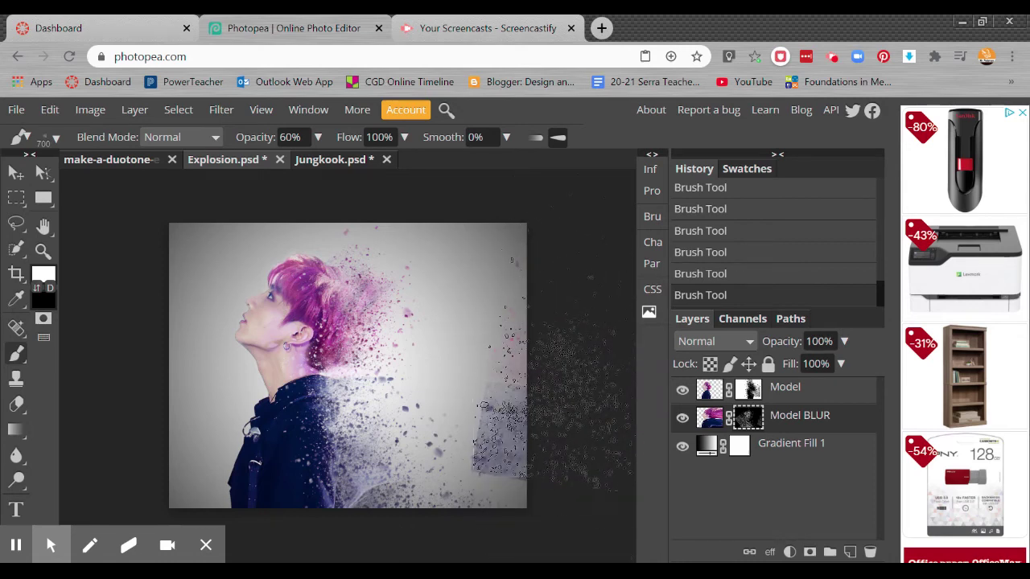
key(ctrl+z)
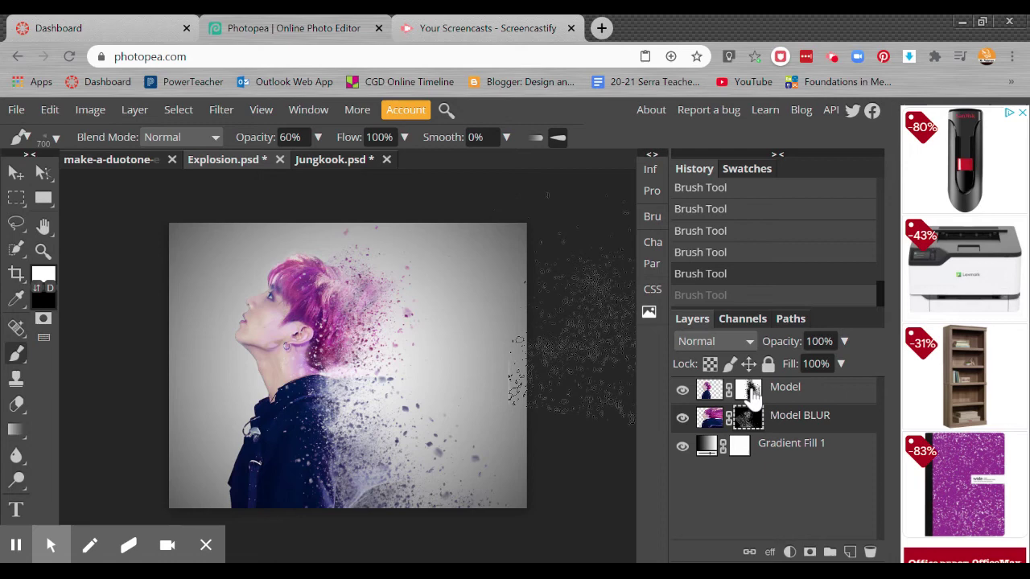
View the Model layer's mask on its own, followed by the Model BLUR layer's mask, to inspect the painted splatter
alt+click(751, 393)
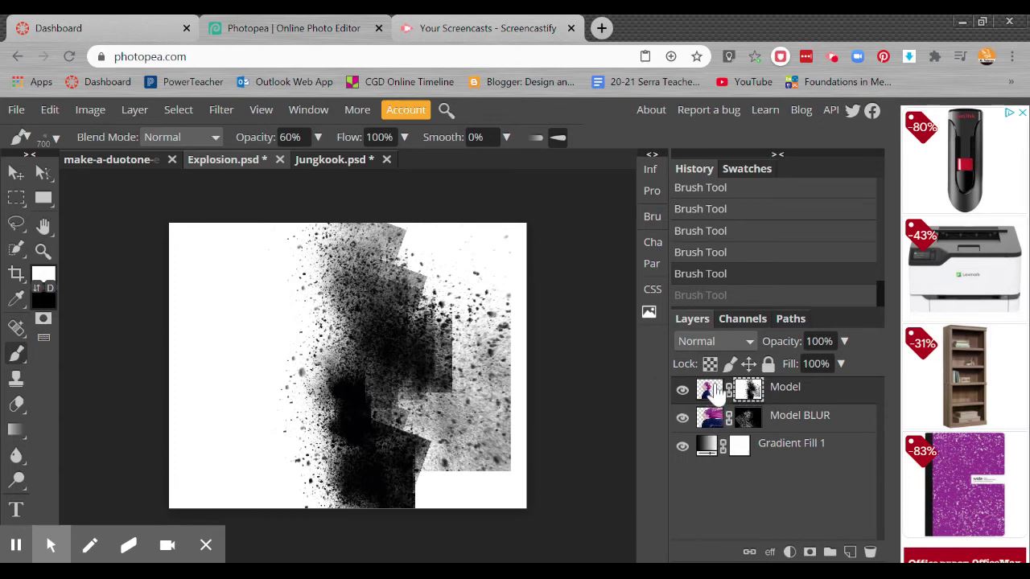
ctrl+click(710, 392)
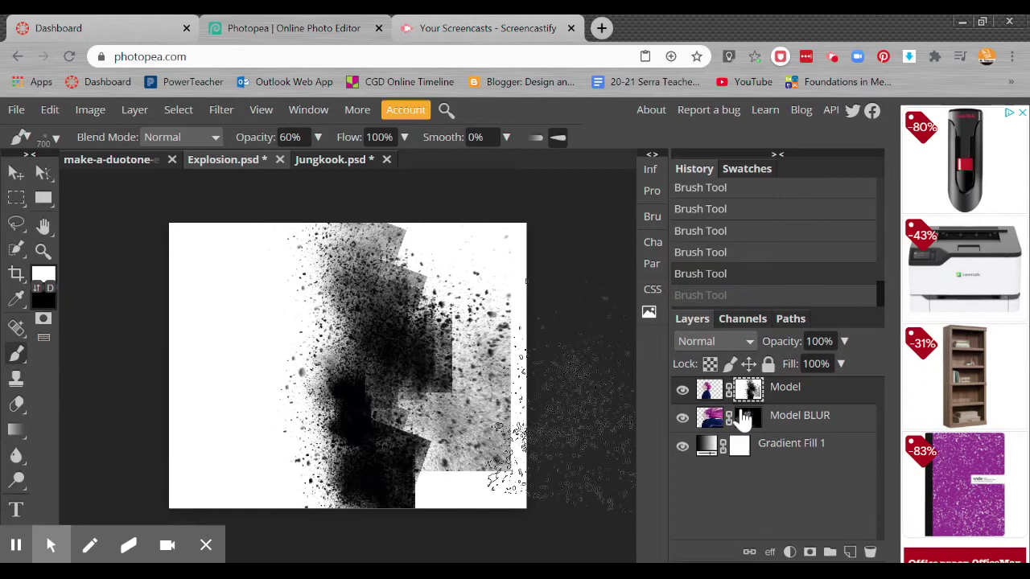
click(740, 417)
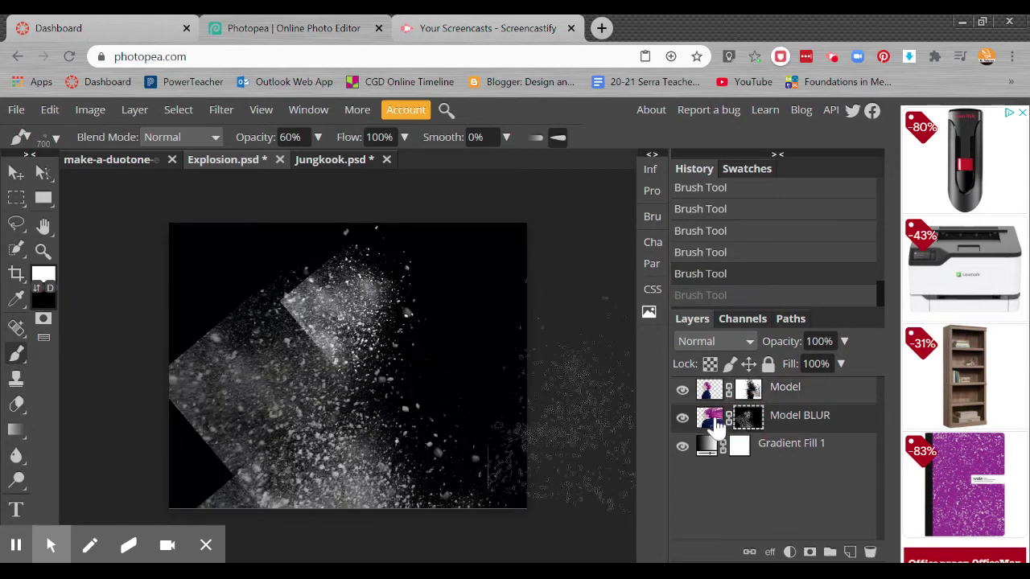
Disable and re-enable the Model BLUR layer's mask to compare the full smear with the masked splatter, leaving the mask enabled
shift+click(749, 422)
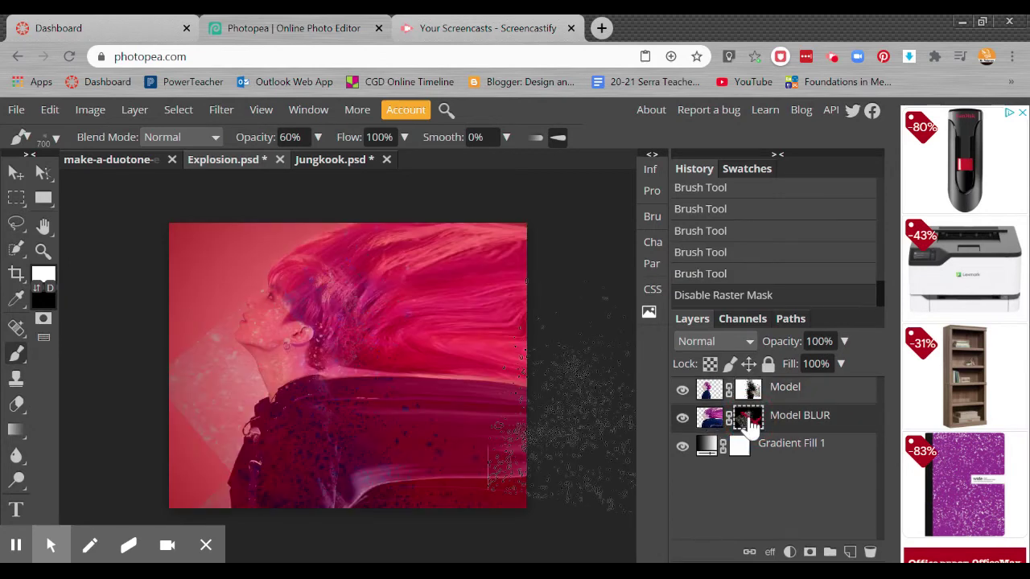
shift+click(750, 425)
shift+click(750, 425)
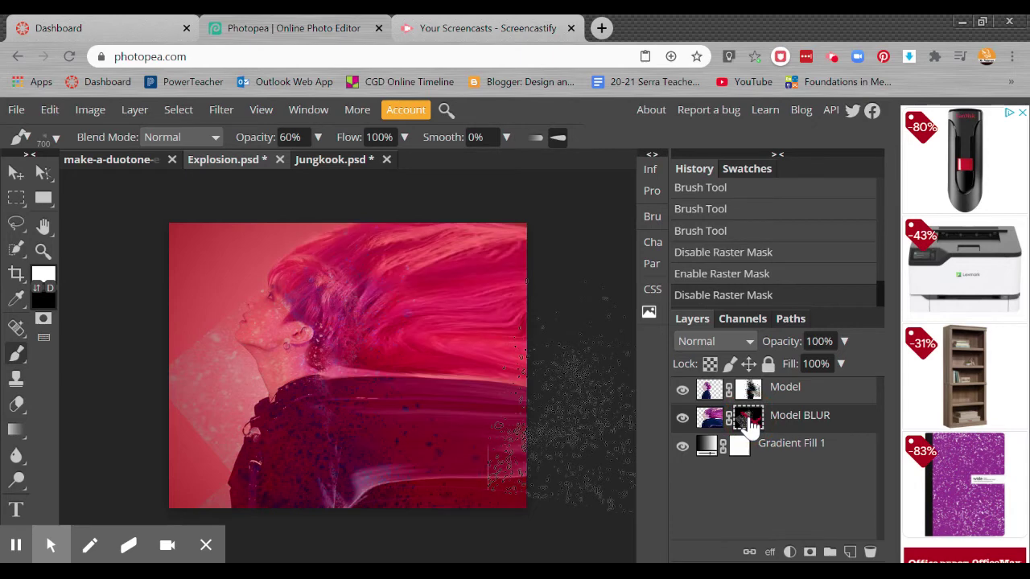
alt+shift+click(747, 420)
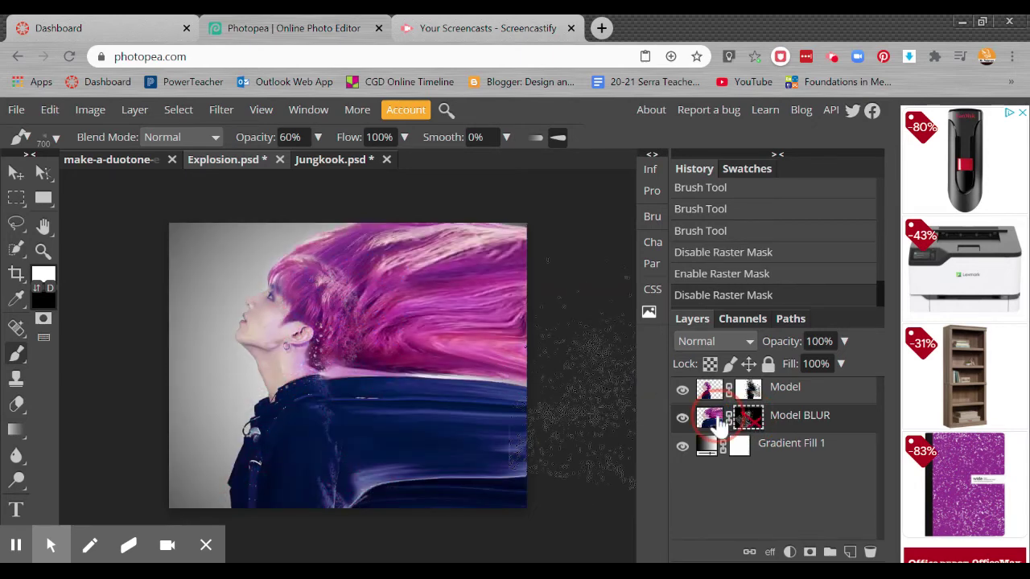
click(711, 418)
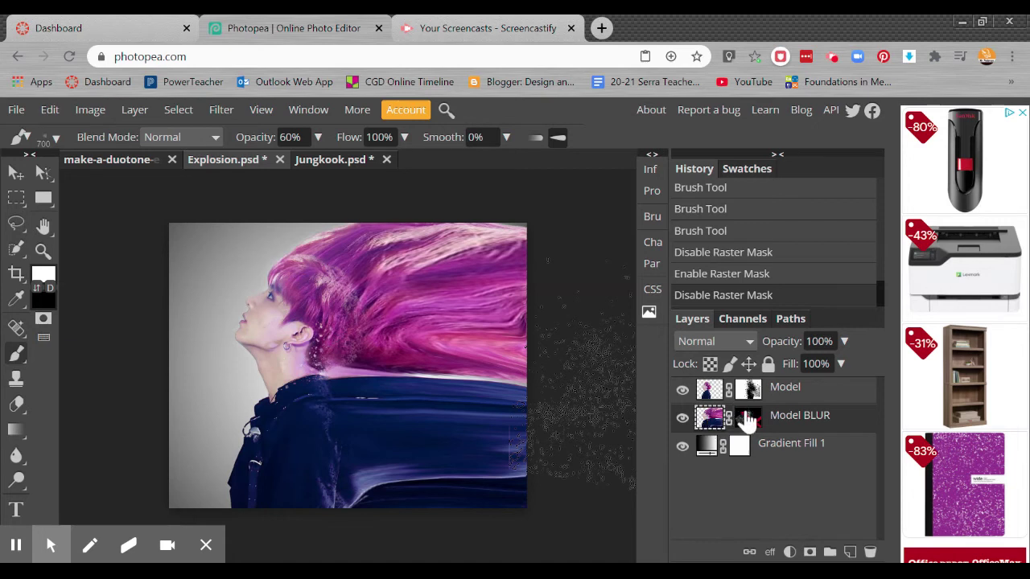
click(745, 418)
shift+click(748, 418)
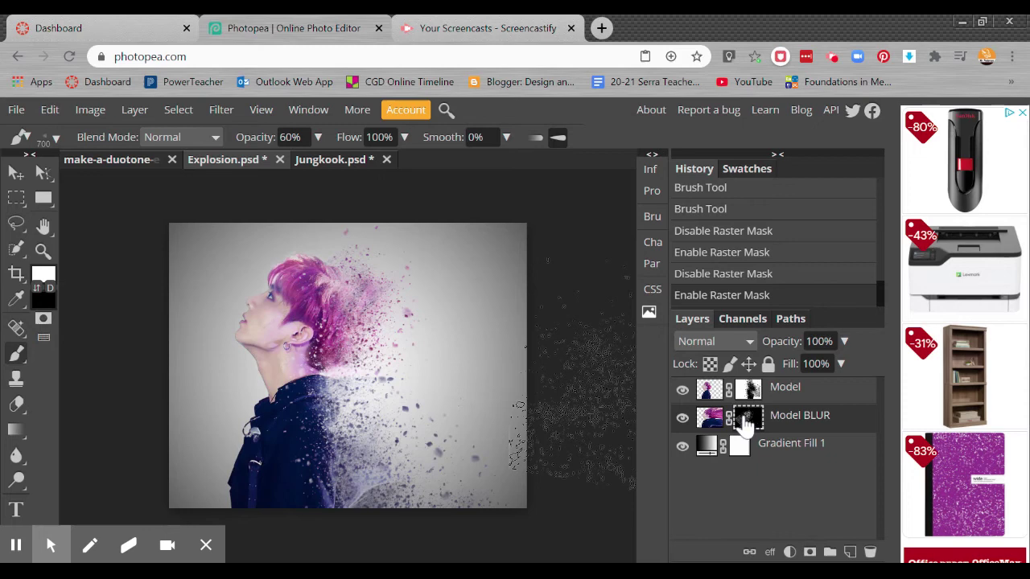
View the Model BLUR layer's mask on its own, and return to the full image with the Model layer selected
alt+click(744, 425)
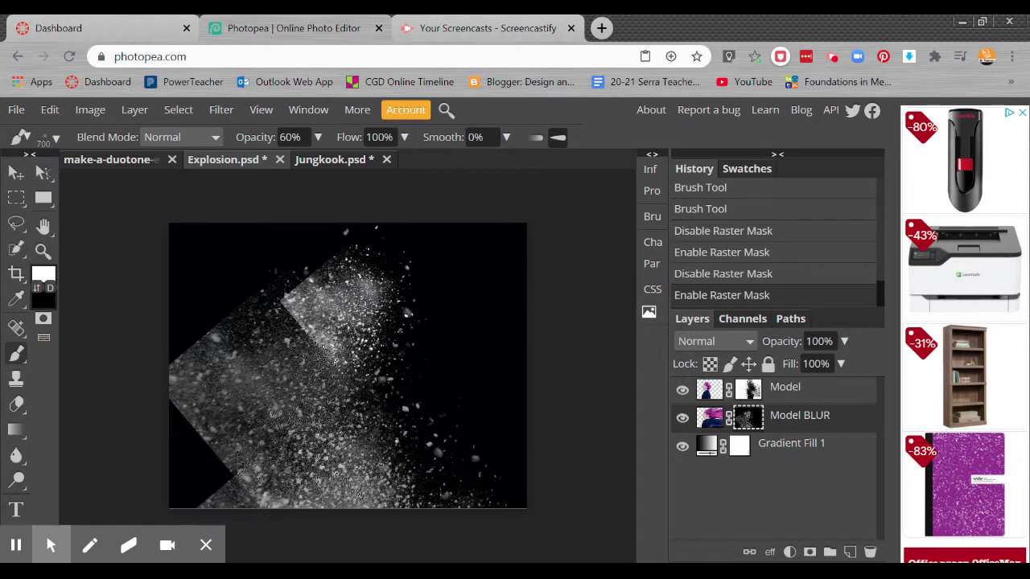
mouse_move(293, 493)
mouse_down()
mouse_move(265, 386)
mouse_move(304, 475)
mouse_move(378, 410)
mouse_move(426, 483)
mouse_move(451, 499)
mouse_move(463, 443)
mouse_move(451, 398)
mouse_move(483, 459)
mouse_move(306, 362)
mouse_up()
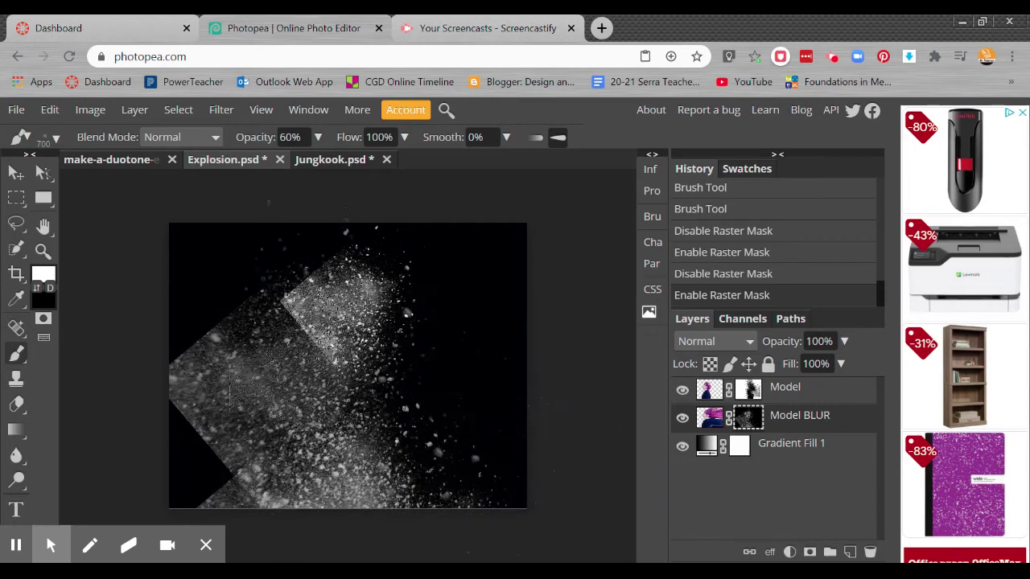
click(819, 400)
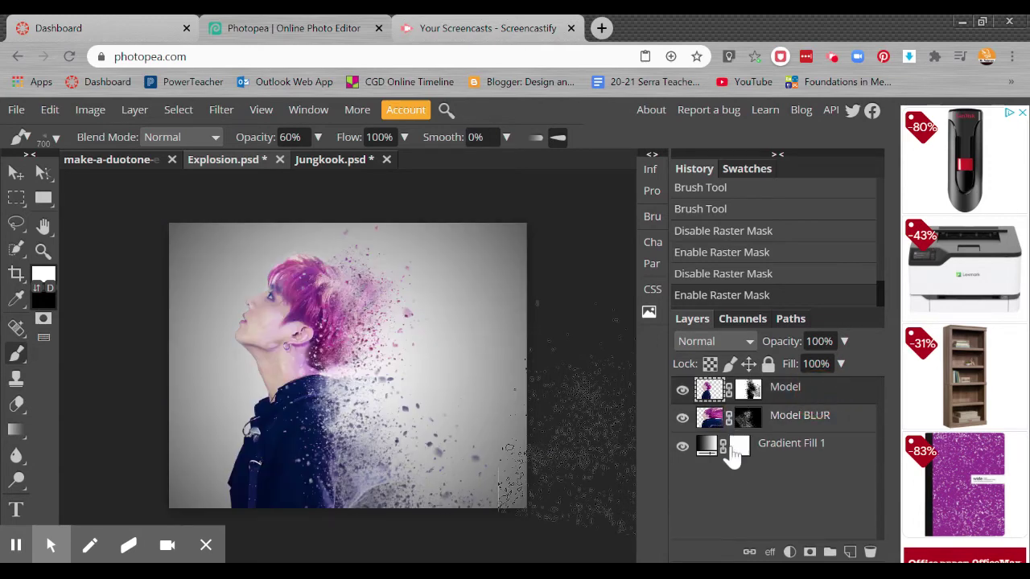
Examine the dispersed fragments behind the head and jacket up close, and return to the whole image
key(ctrl+plus)
key(ctrl+plus)
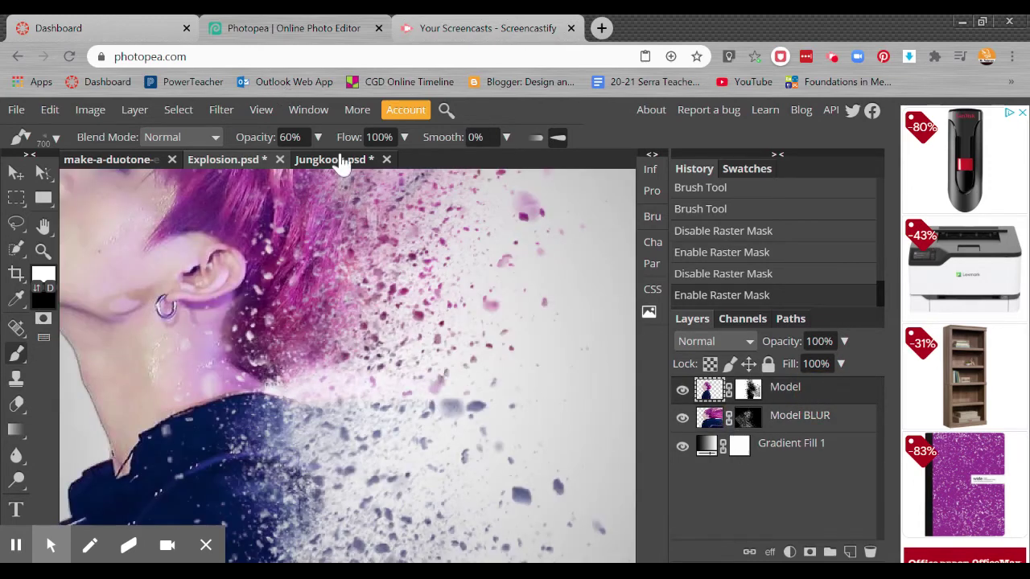
drag(526, 402, 372, 265)
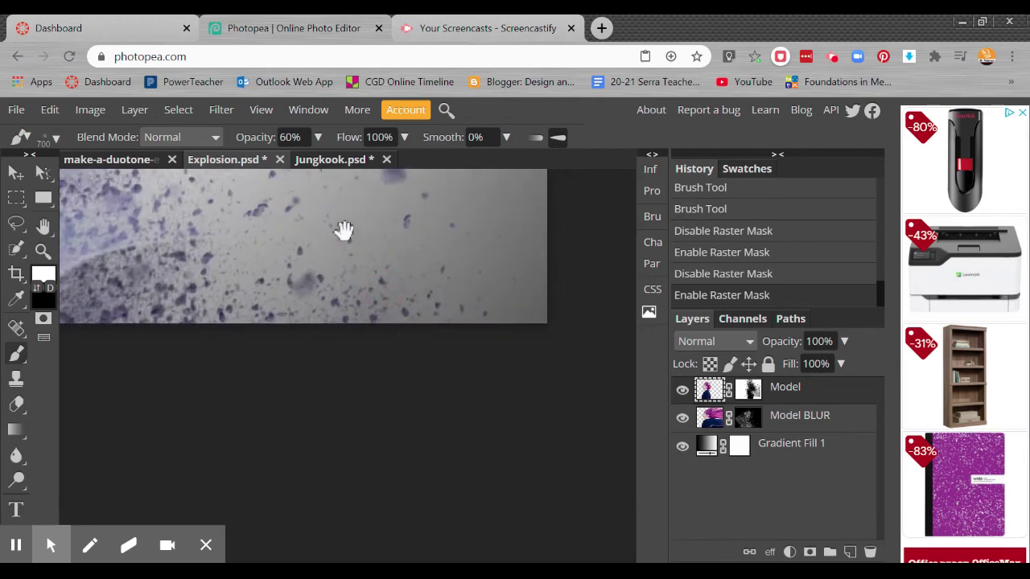
drag(344, 231, 549, 505)
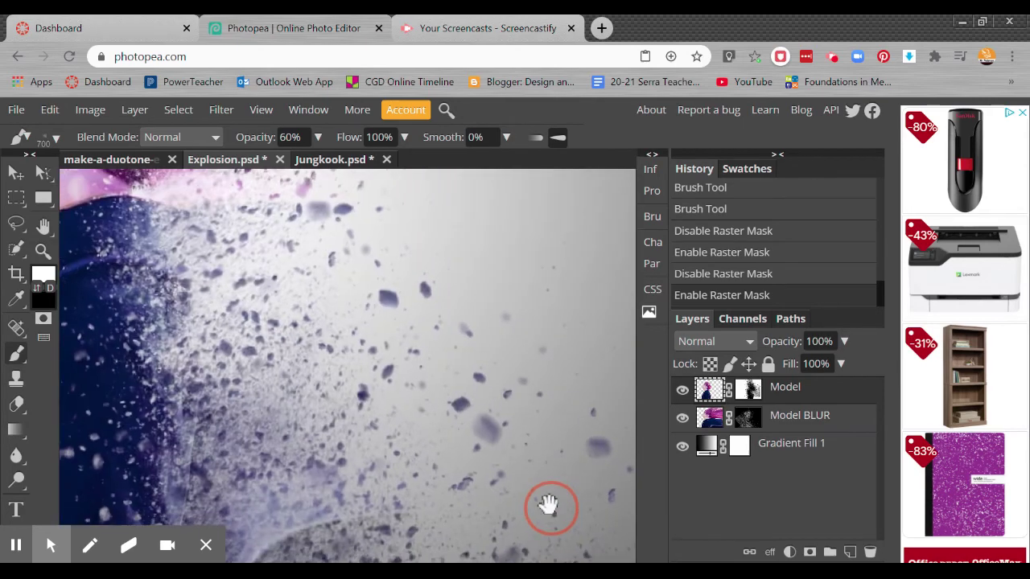
scroll(544, 502, down, 6)
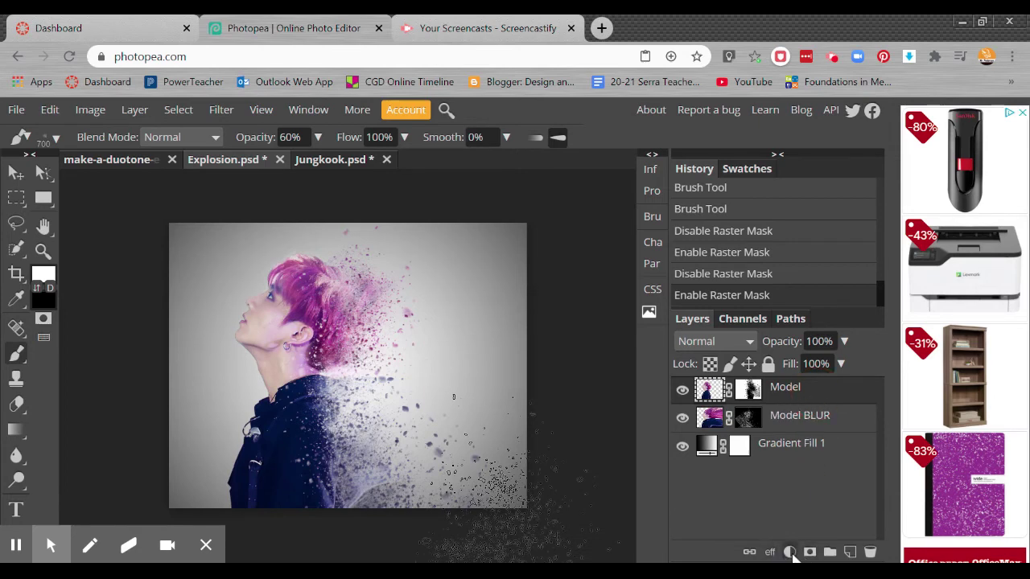
Add a Gradient Map adjustment layer above the Model layer using the violet-to-orange preset, and collapse its properties
click(790, 553)
scroll(829, 532, down, 2)
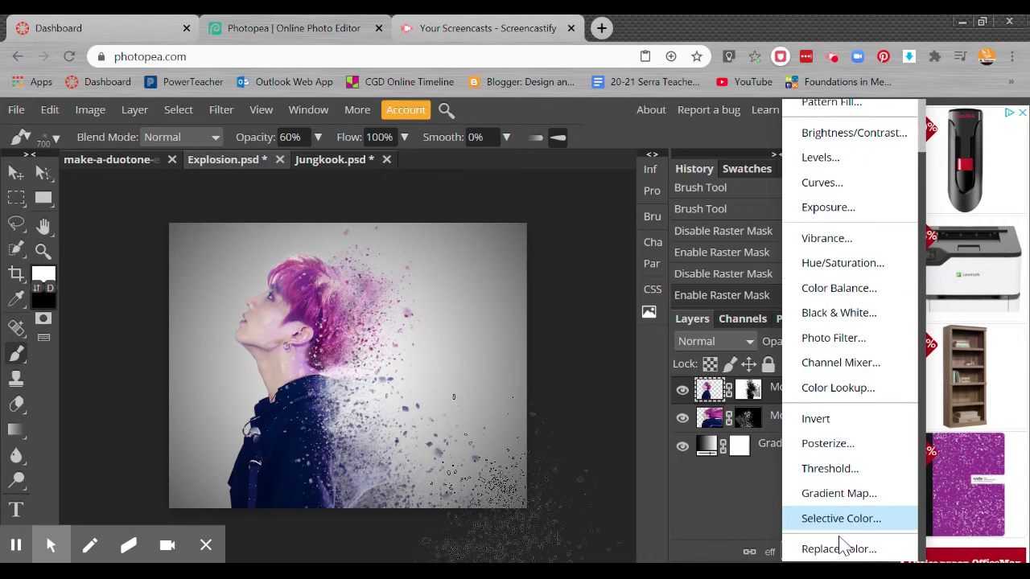
click(857, 492)
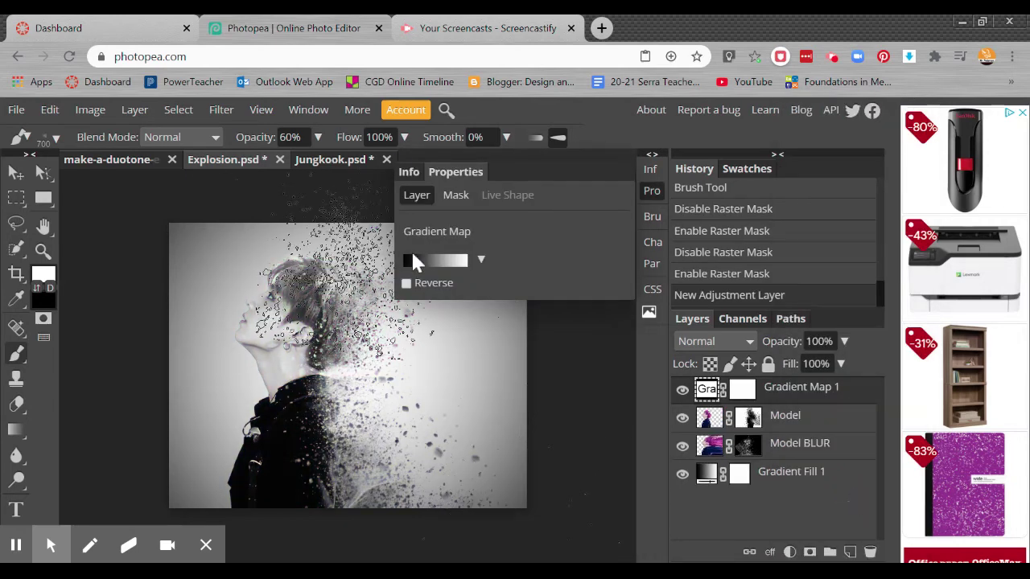
click(480, 260)
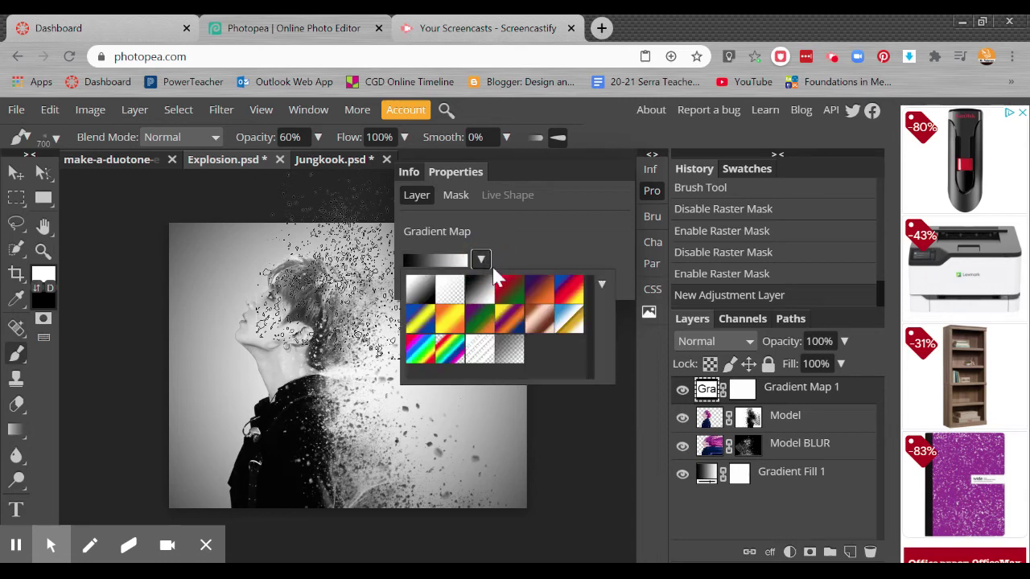
click(541, 299)
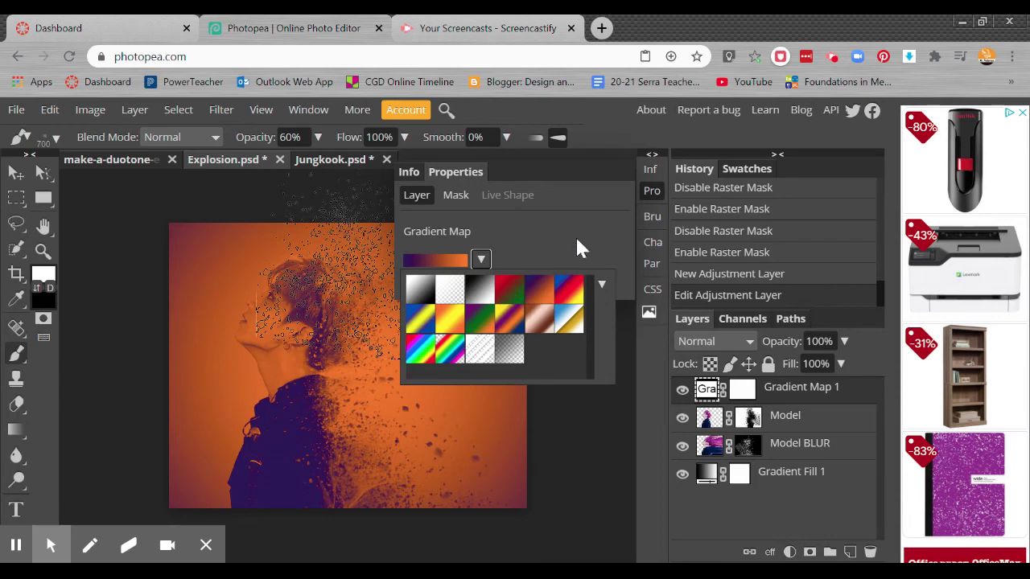
click(608, 172)
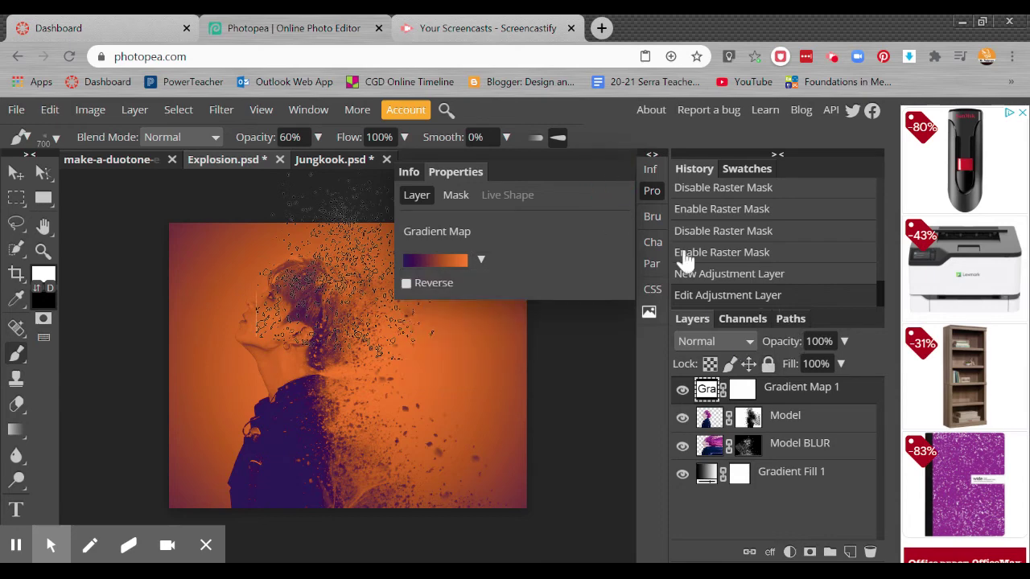
click(652, 153)
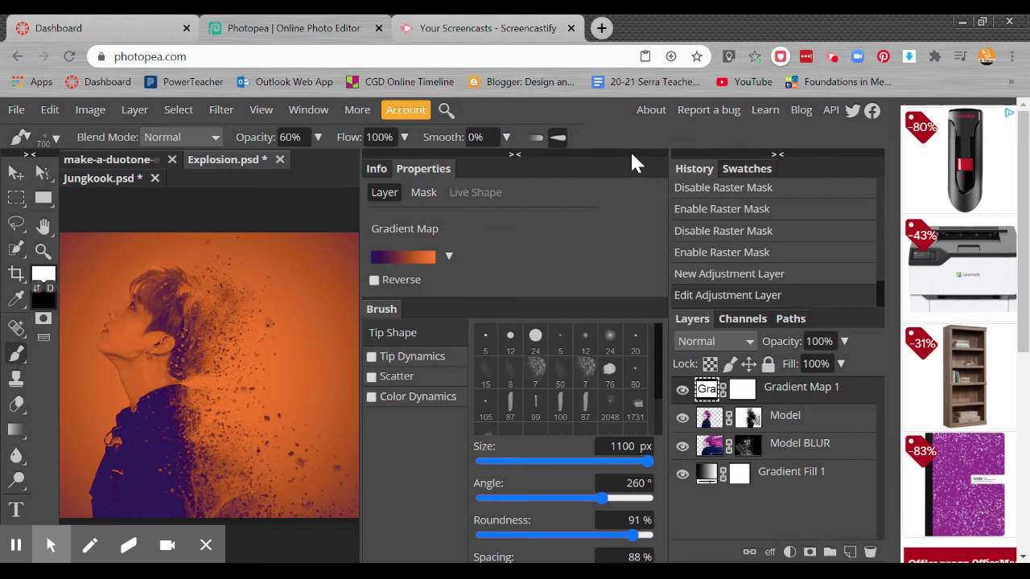
click(515, 158)
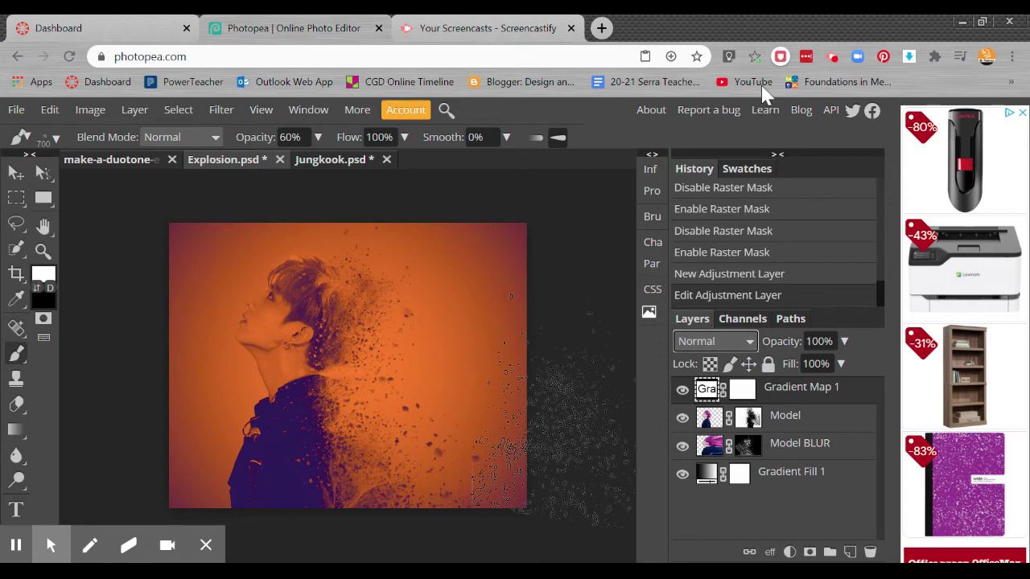
Set the Gradient Map layer's blend mode to Soft Light, and compare the image with the layer hidden and shown
key(Return)
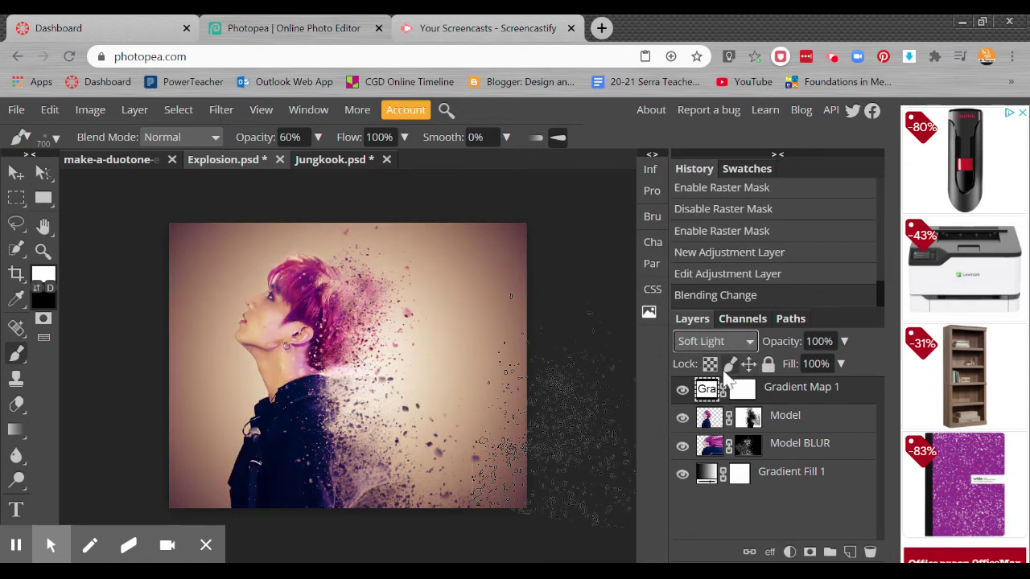
click(682, 391)
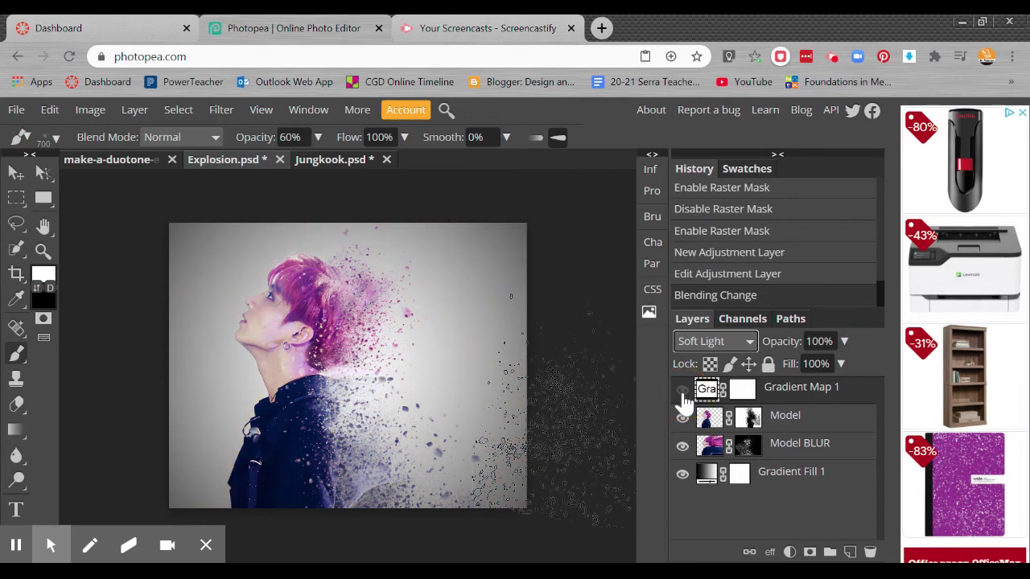
click(681, 392)
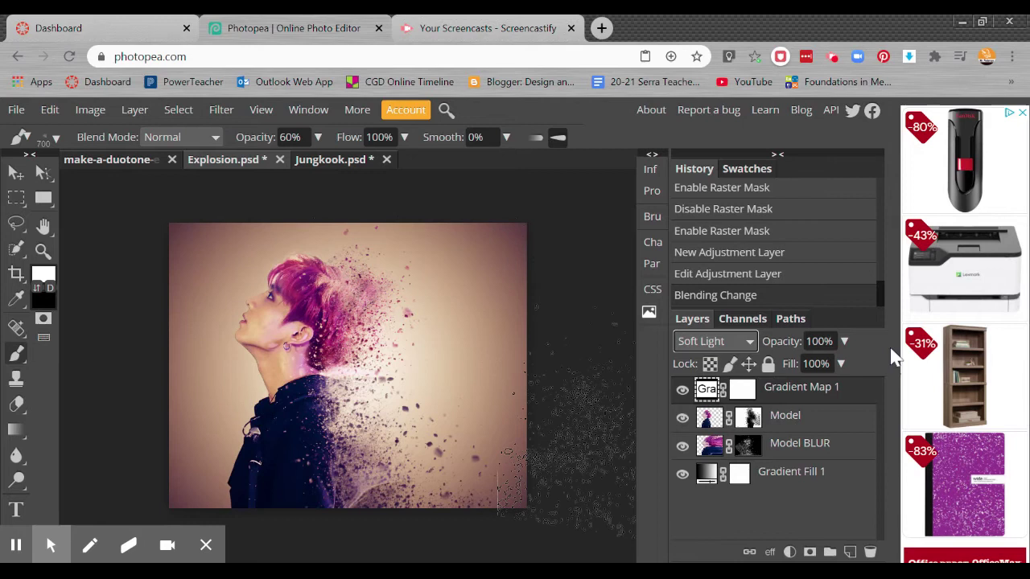
Lower the Gradient Map layer's opacity to 60%, and toggle its visibility to compare the colour toning, leaving it shown
click(845, 342)
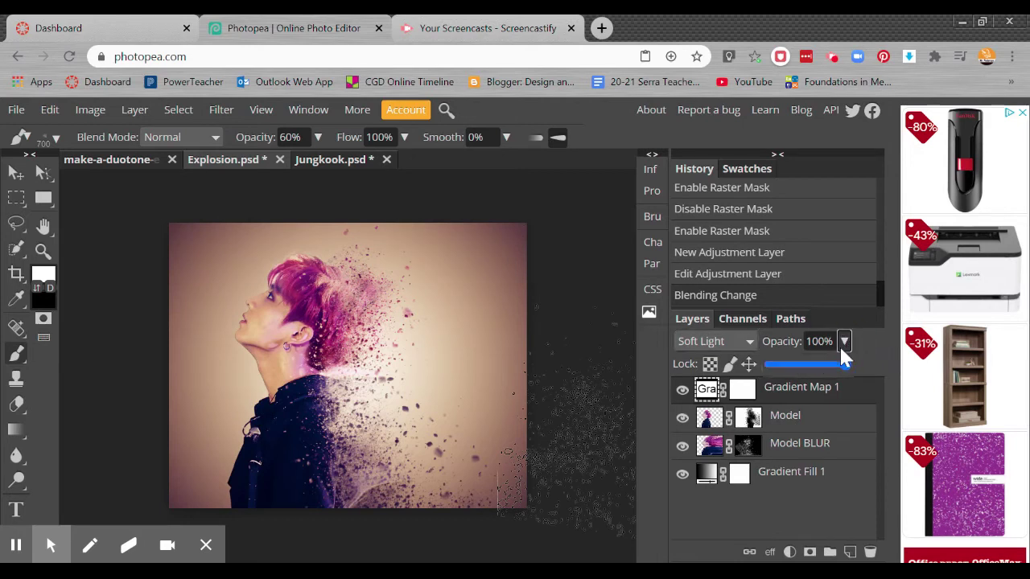
drag(844, 364, 820, 366)
click(682, 390)
click(682, 392)
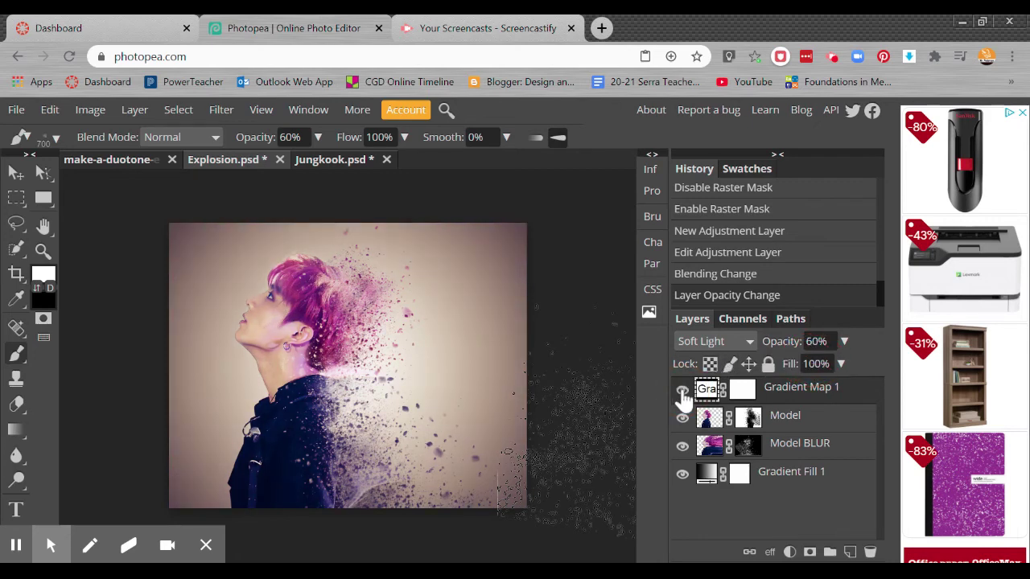
click(683, 392)
click(682, 392)
click(682, 391)
click(683, 392)
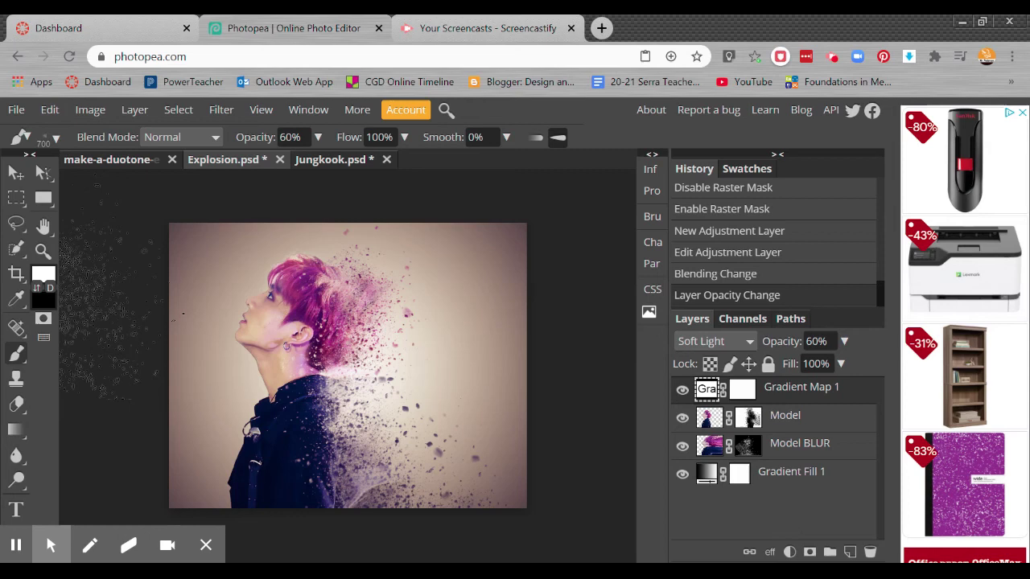
Search Google for photoshop brushes in a new browser tab, and show the image results
click(601, 28)
text(photoh)
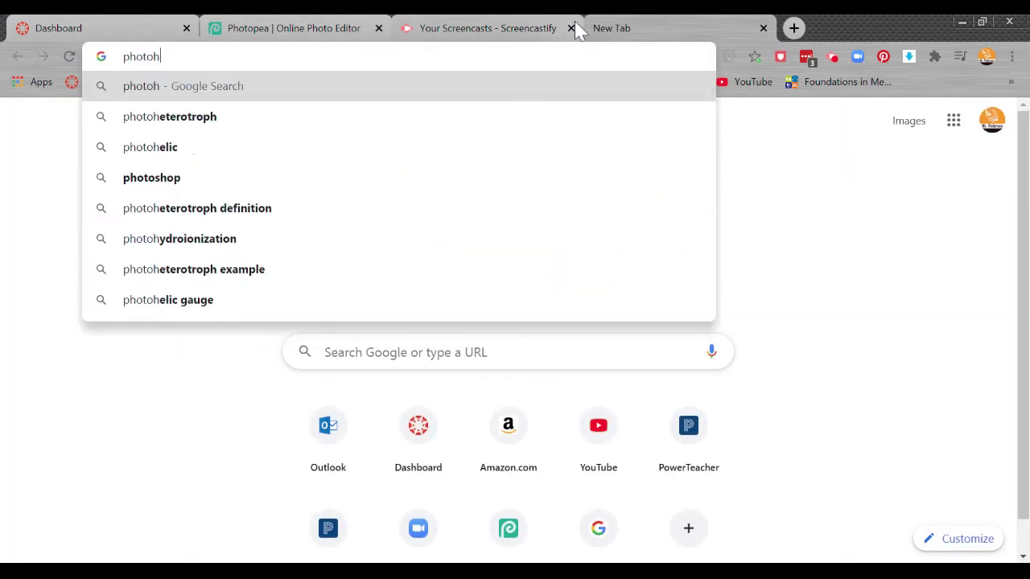
key(BackSpace)
text(sop bru)
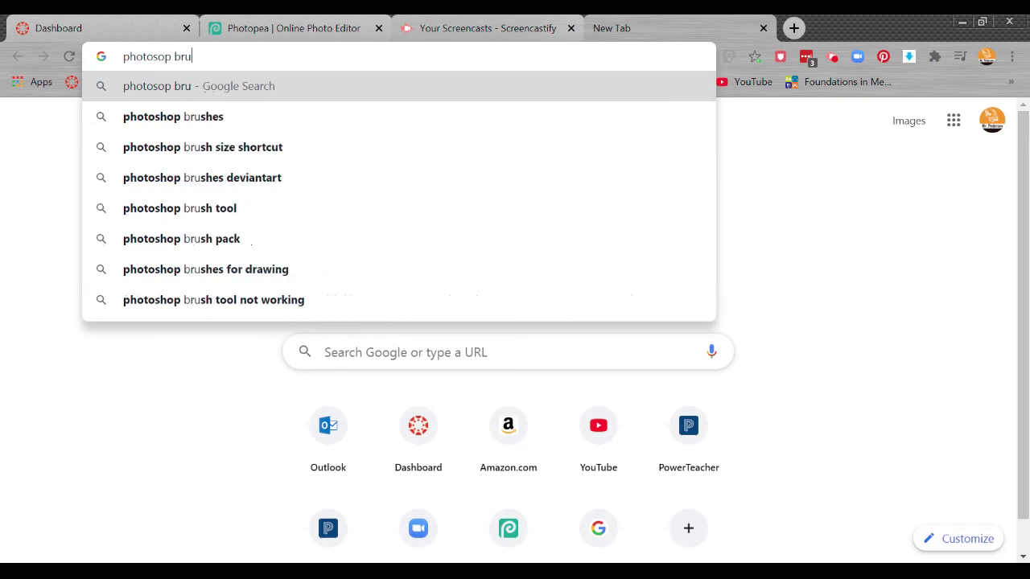
text(shes)
key(Return)
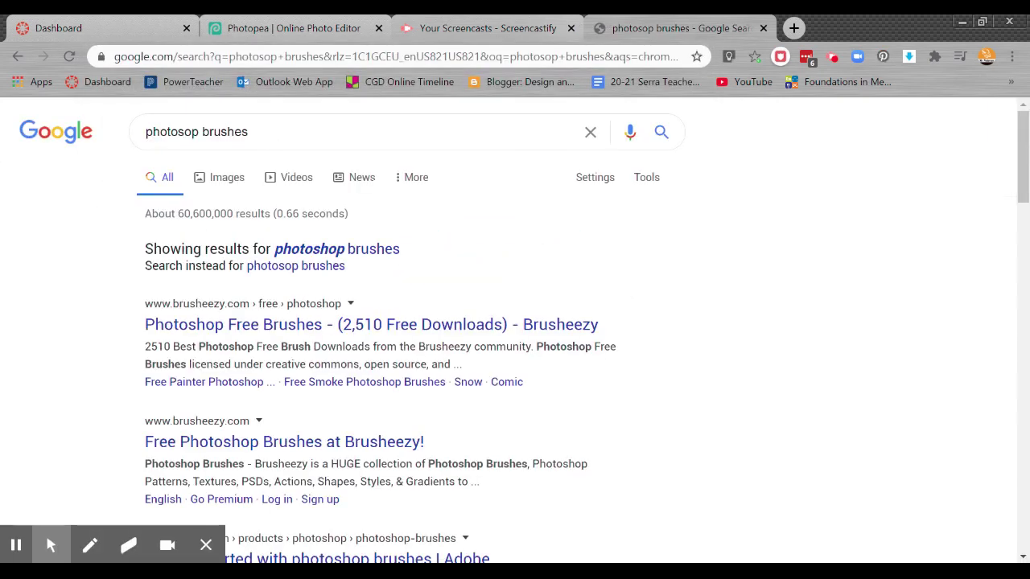
click(218, 179)
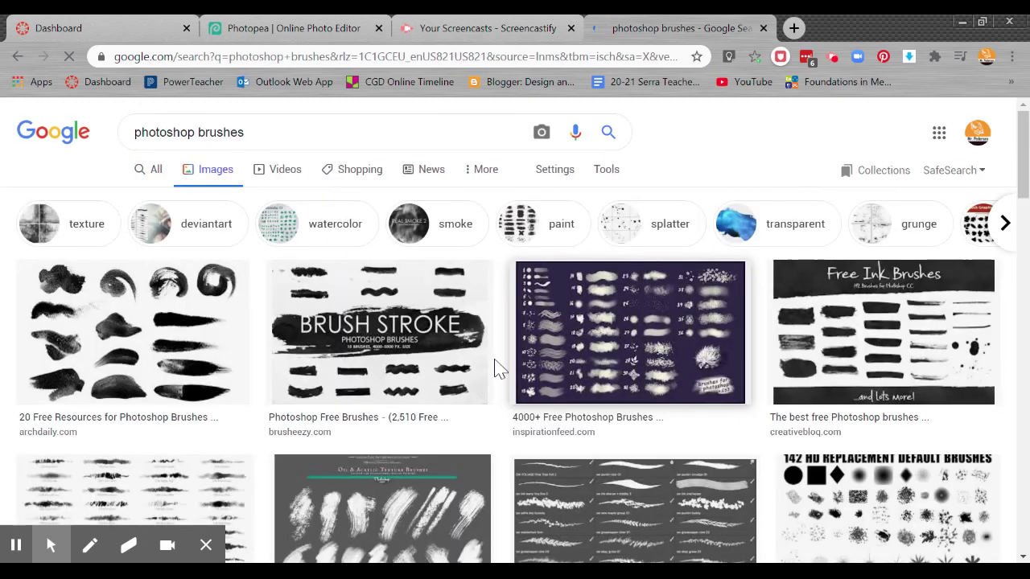
Browse the image results for different kinds of Photoshop brush packs, and return to the explosion document in Photopea
scroll(384, 363, down, 1)
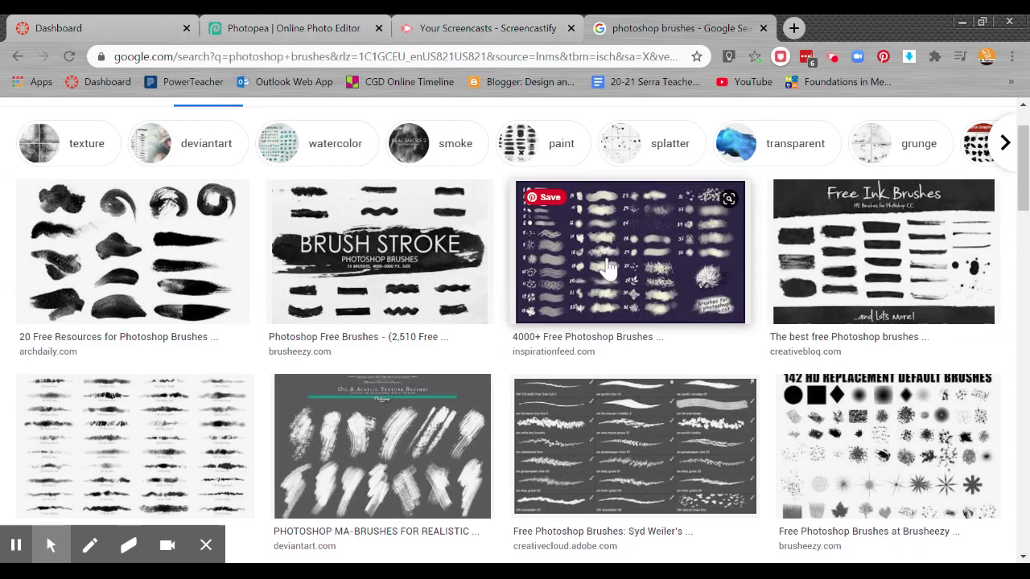
scroll(533, 310, down, 15)
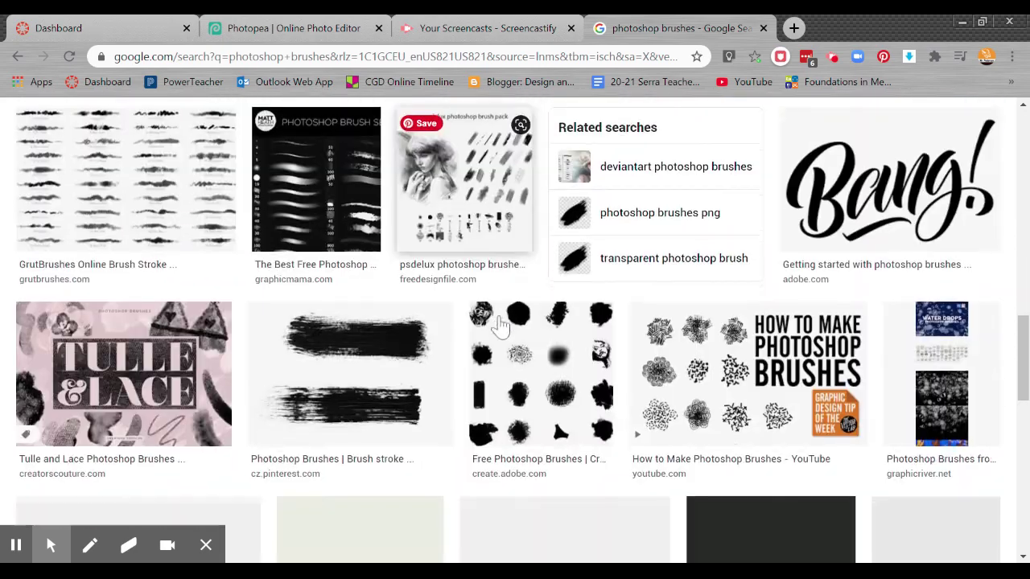
scroll(493, 323, down, 4)
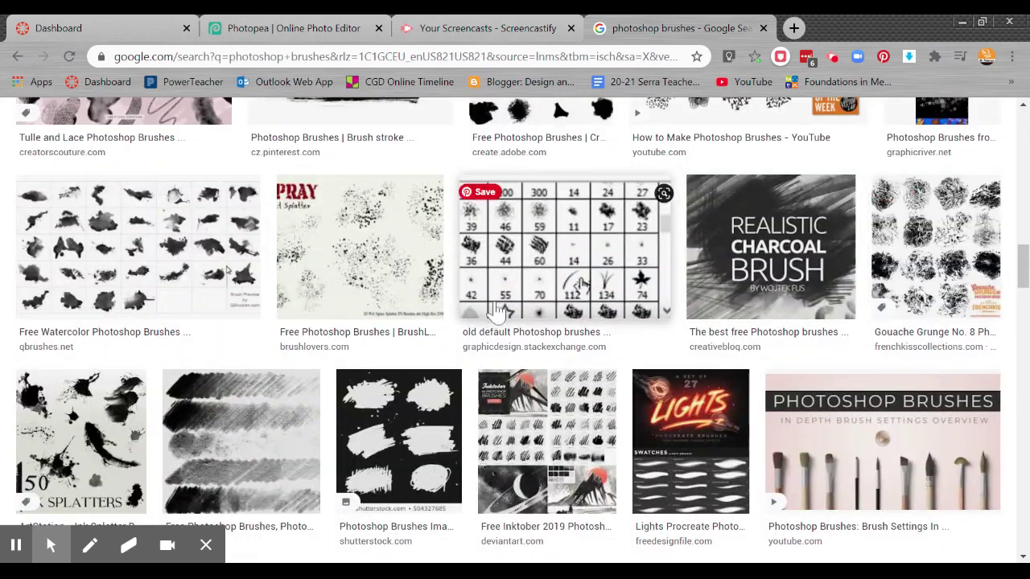
scroll(610, 294, down, 6)
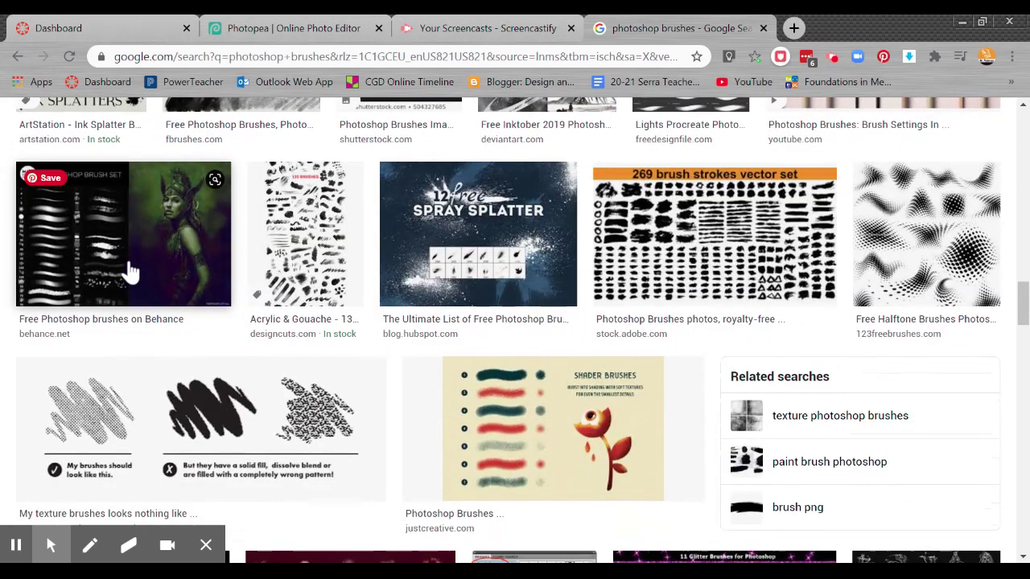
scroll(205, 342, down, 8)
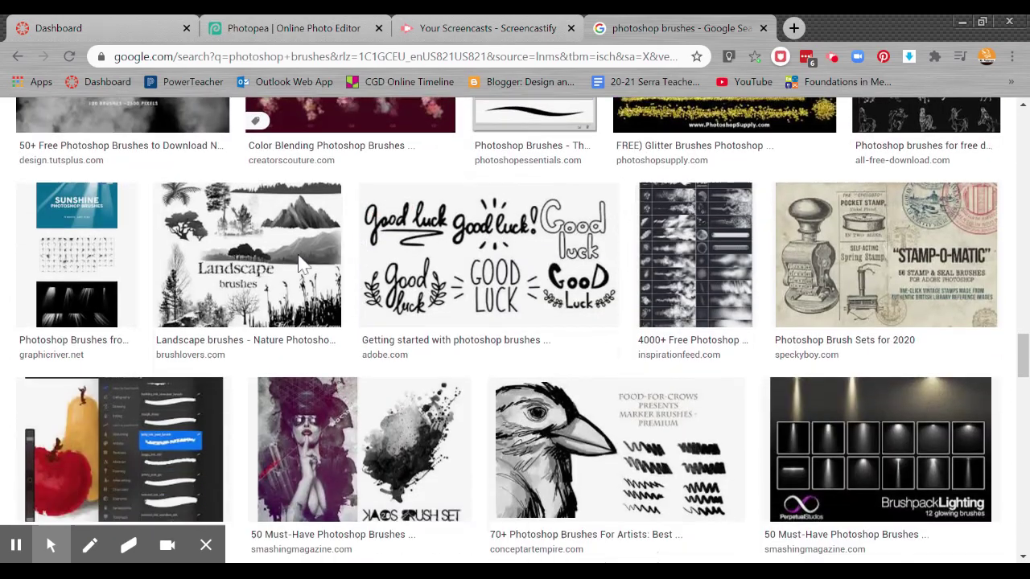
scroll(153, 201, up, 5)
scroll(125, 324, down, 3)
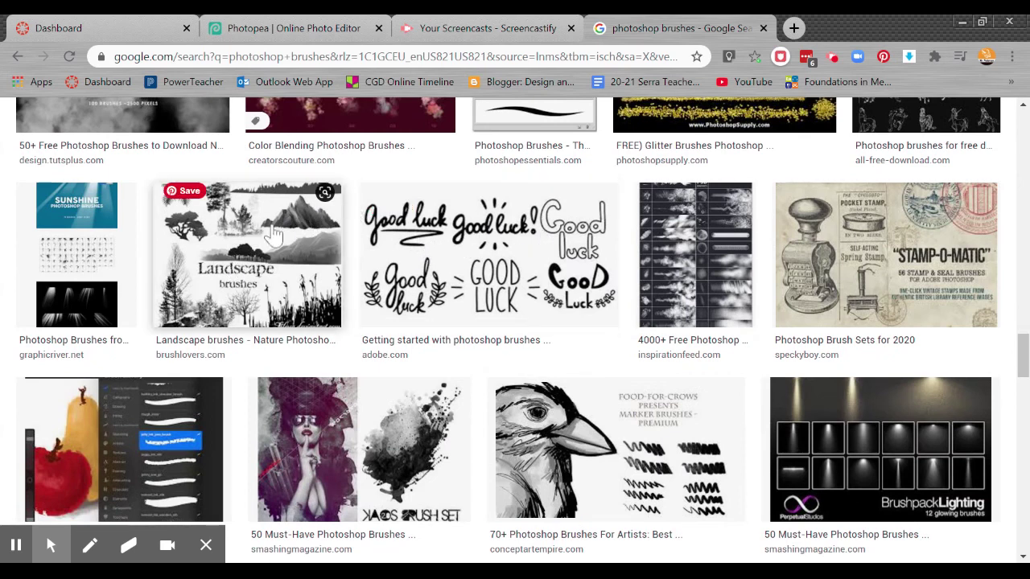
scroll(289, 246, down, 4)
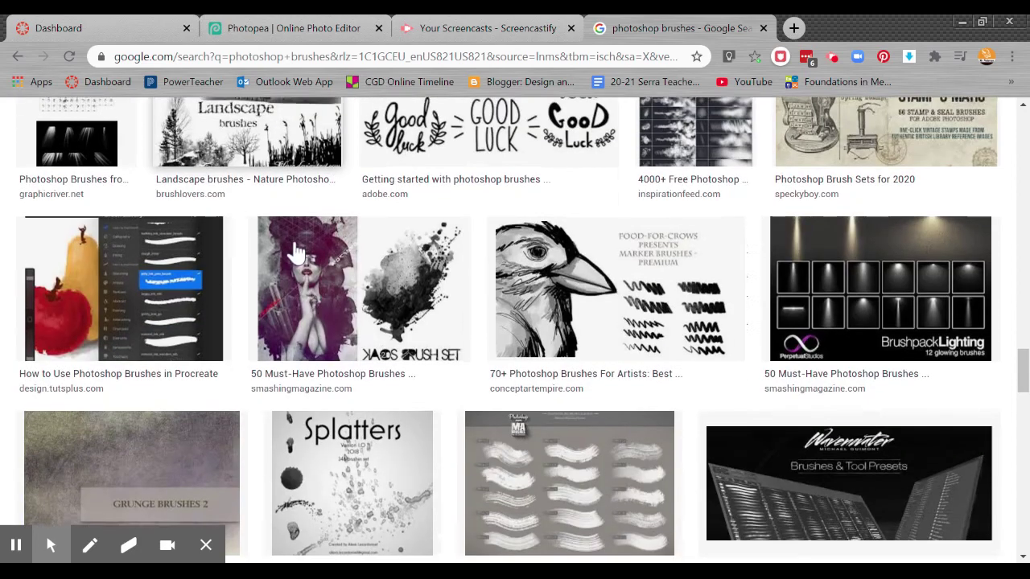
scroll(297, 252, down, 3)
scroll(297, 252, up, 5)
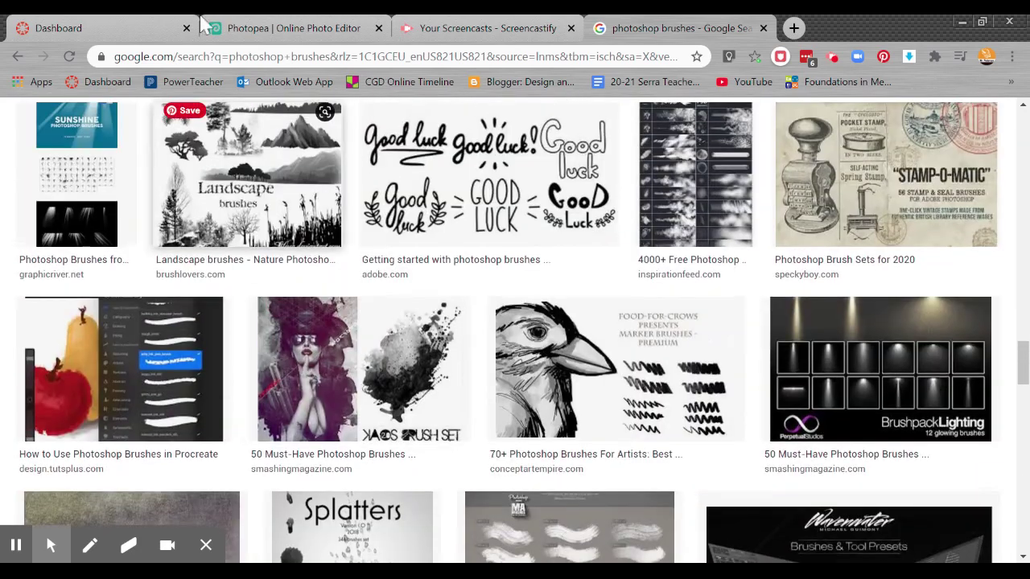
click(314, 30)
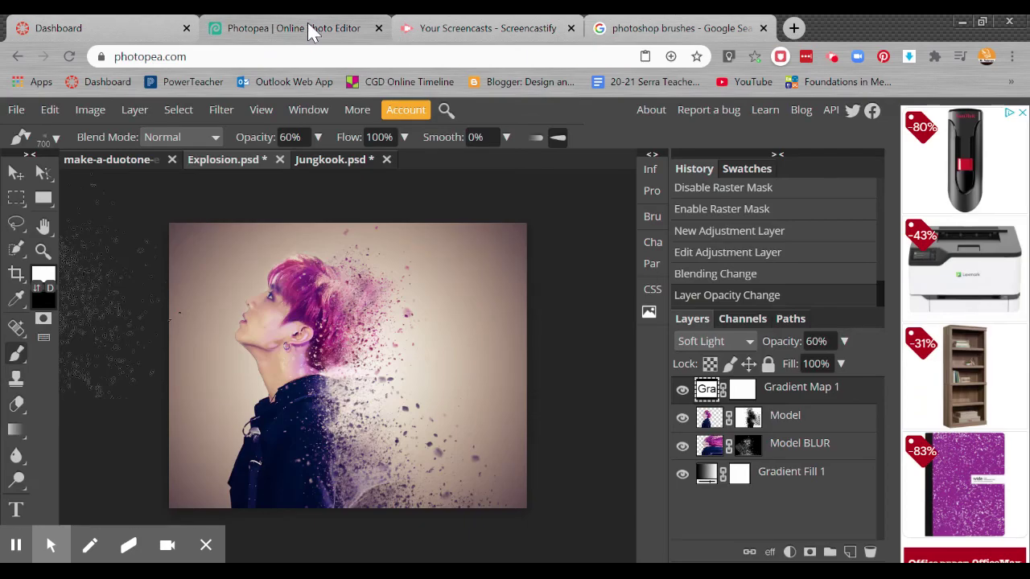